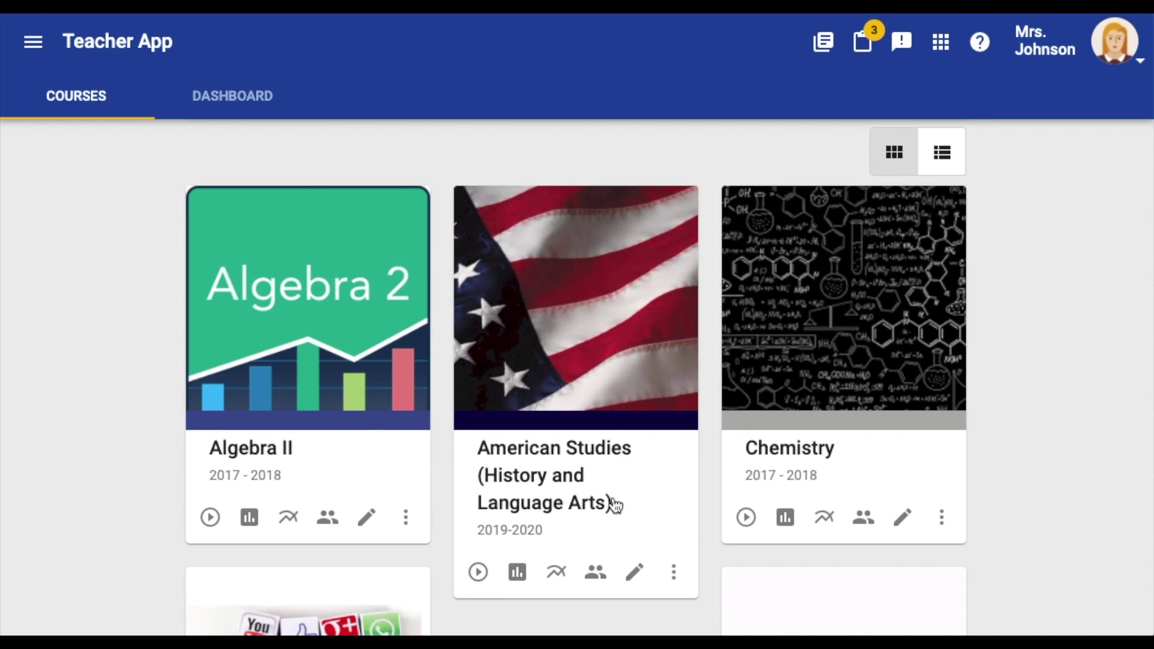
Open the settings of Virtual Day Assignment 1 in the American Studies course's March 23-27 week
left_click(636, 574)
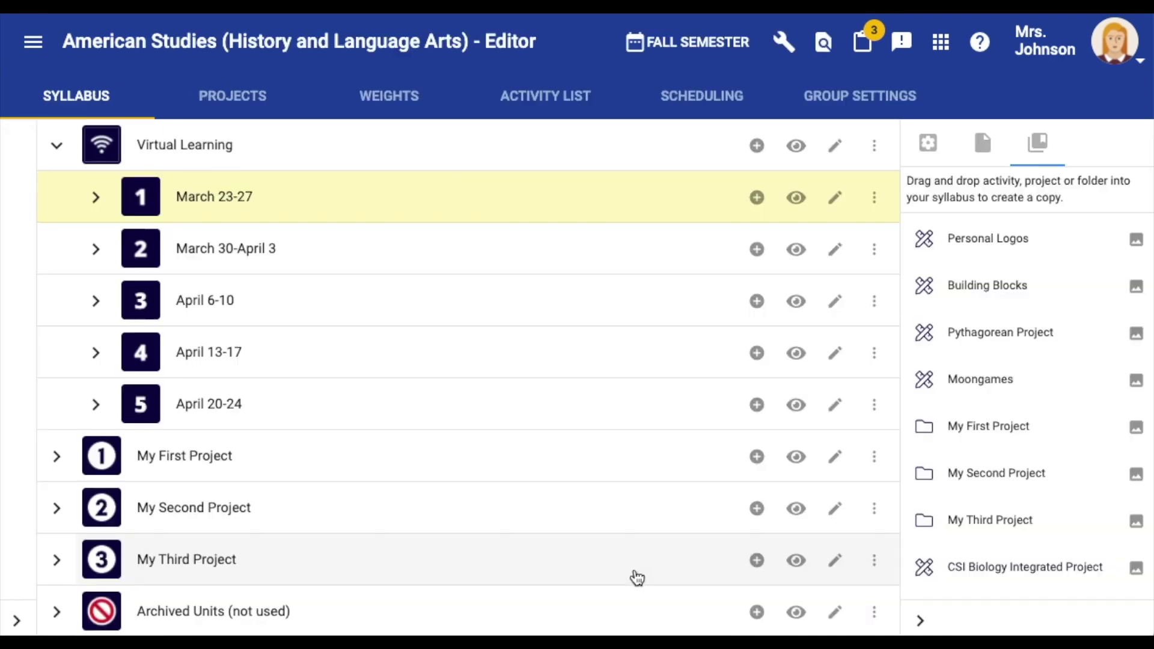
left_click(95, 198)
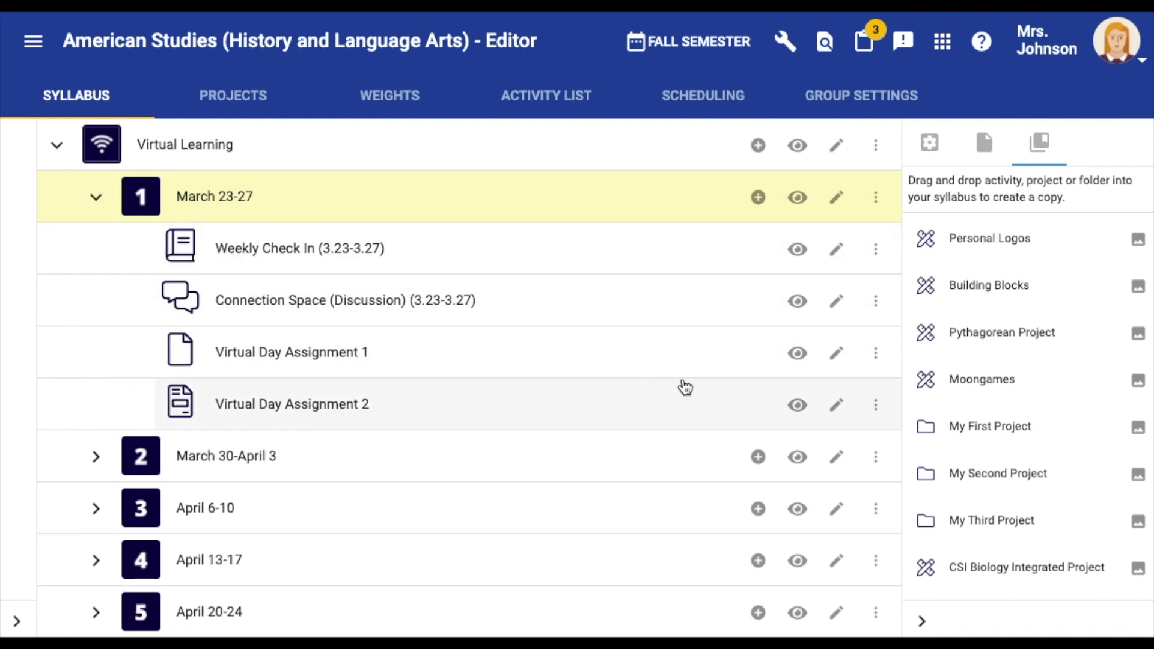
left_click(839, 355)
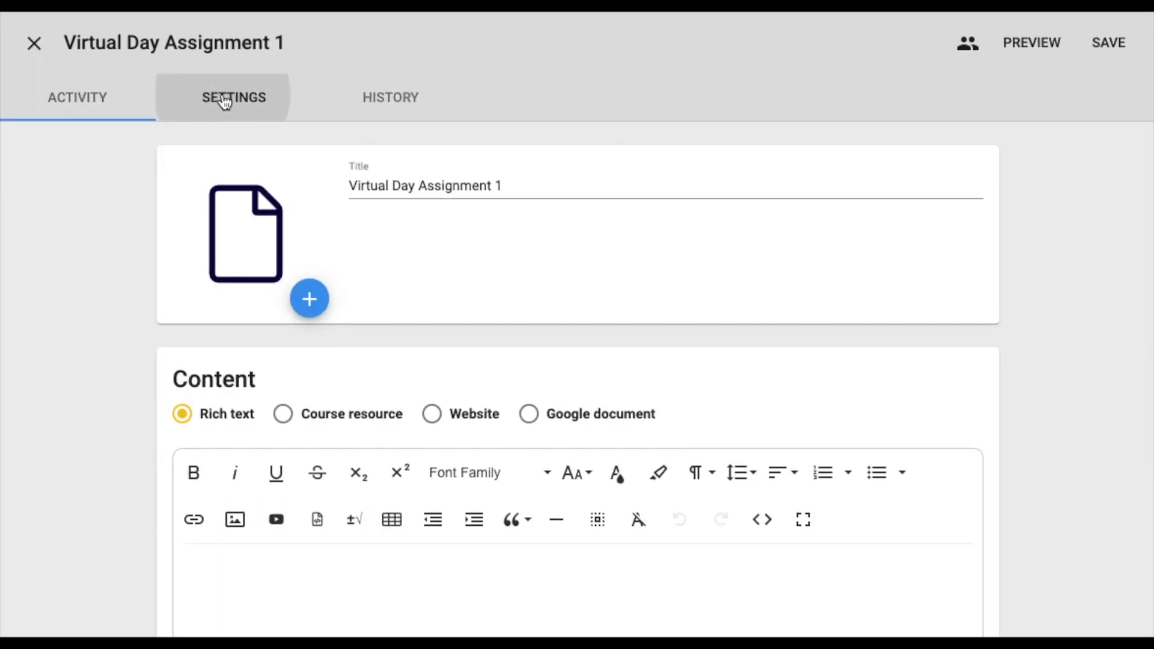
left_click(255, 101)
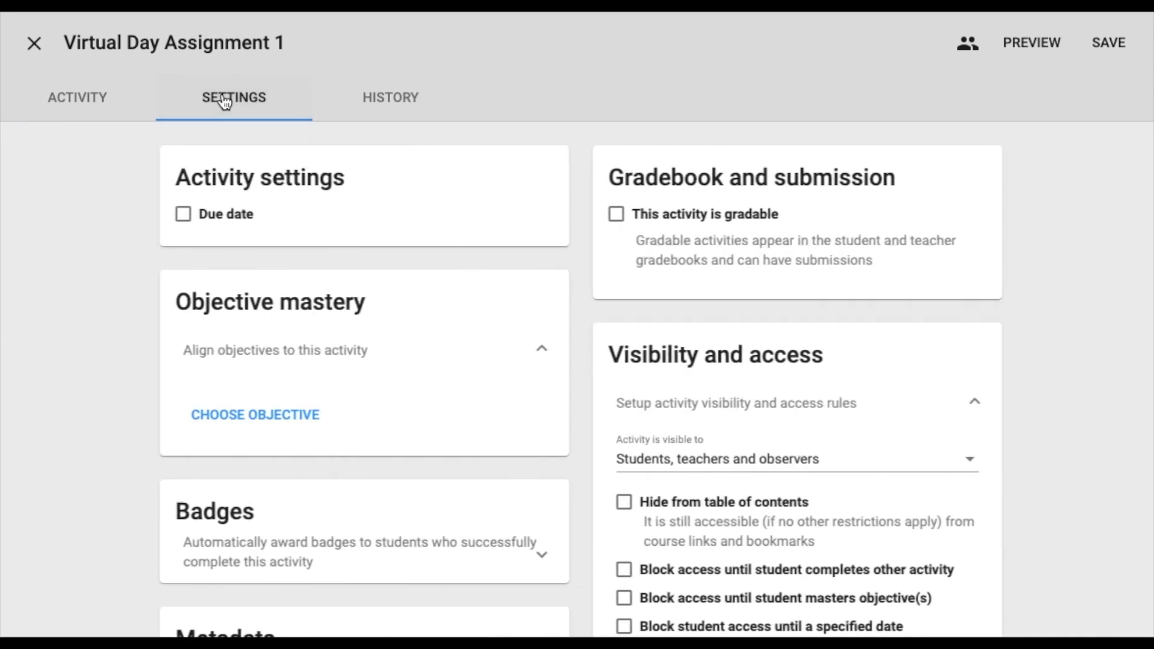
Make the assignment gradable with Single document submission and 1 point for each of the three competencies
left_click(613, 217)
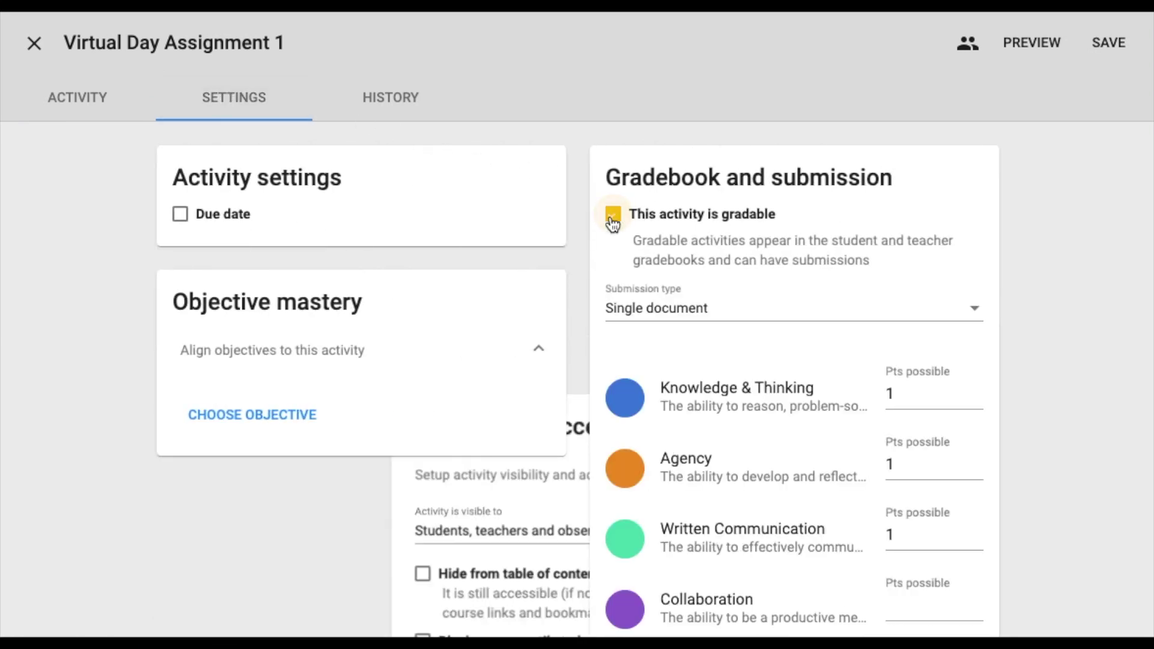
scroll(773, 304, "down", 2)
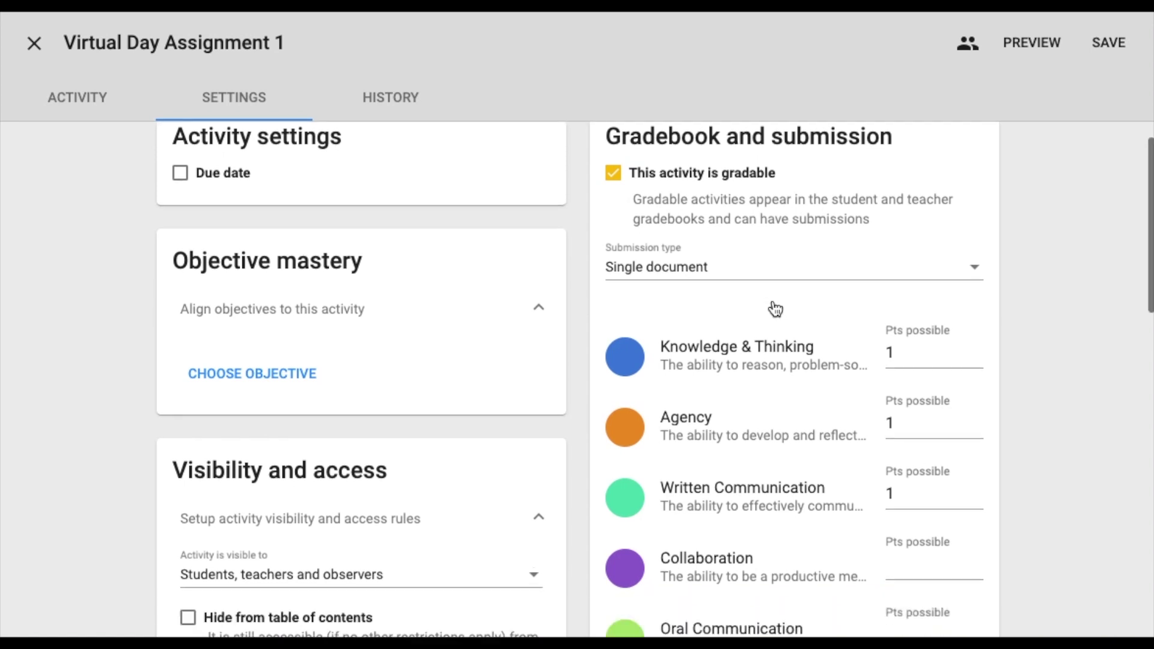
scroll(776, 309, "up", 1)
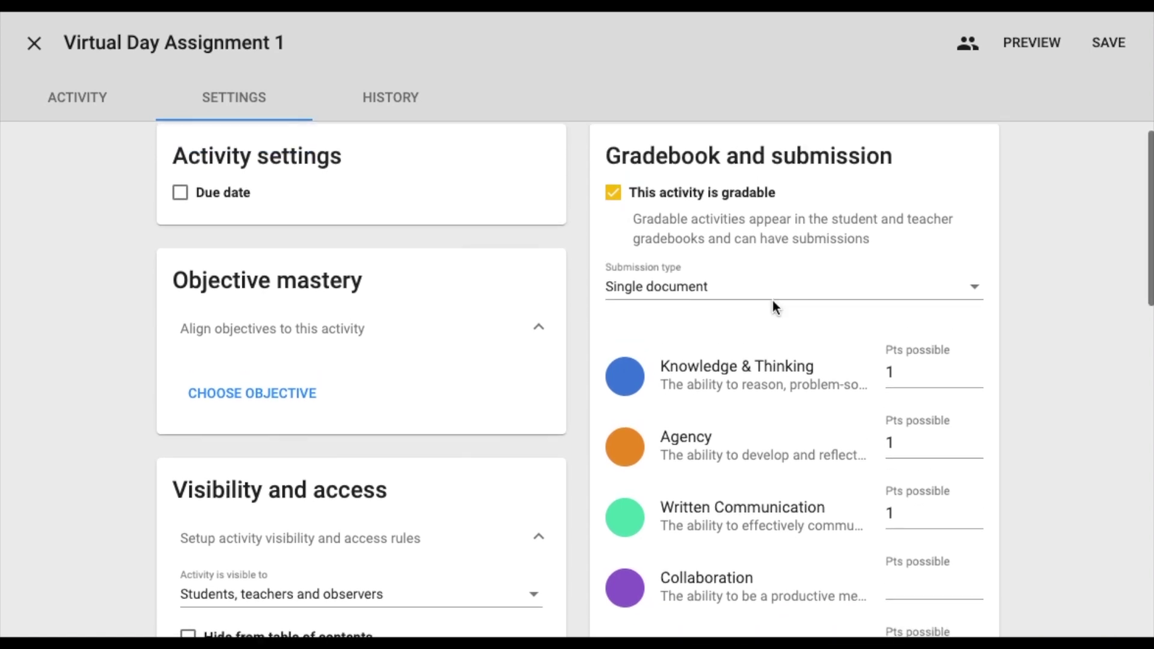
left_click(774, 300)
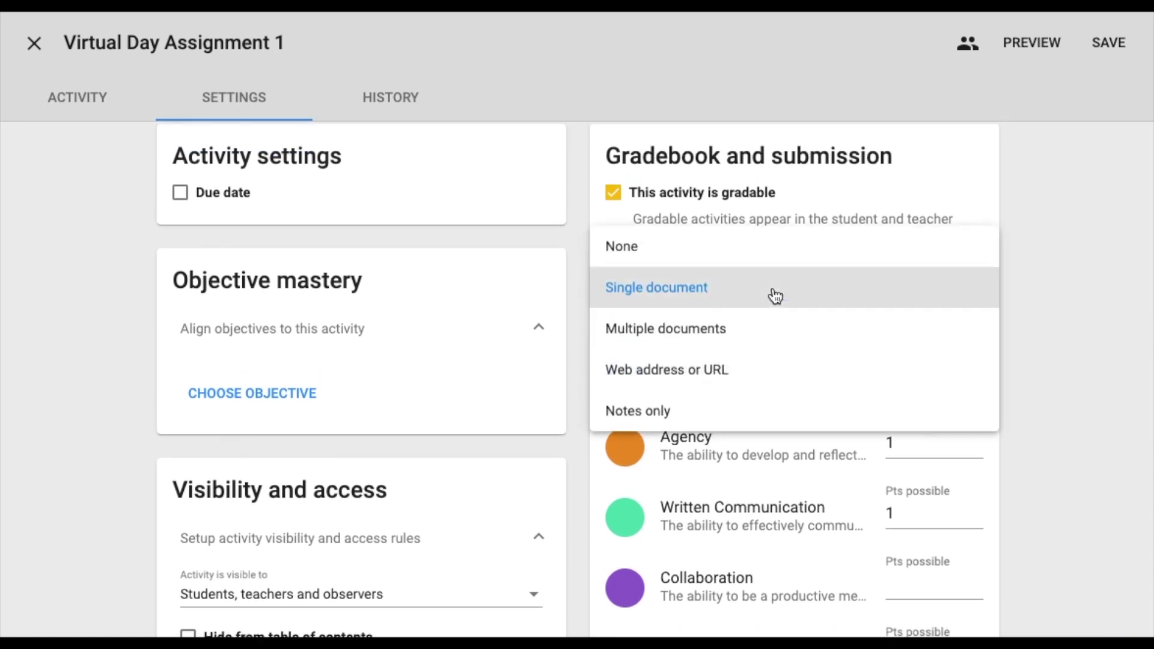
left_click(668, 293)
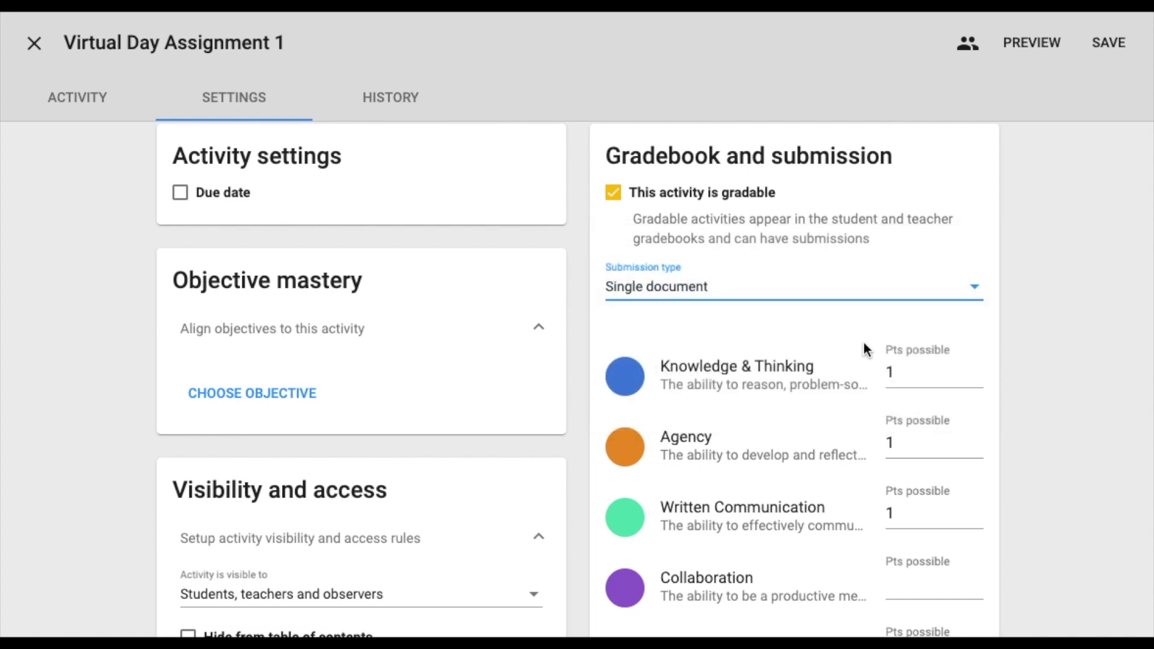
left_click(913, 369)
left_click(906, 442)
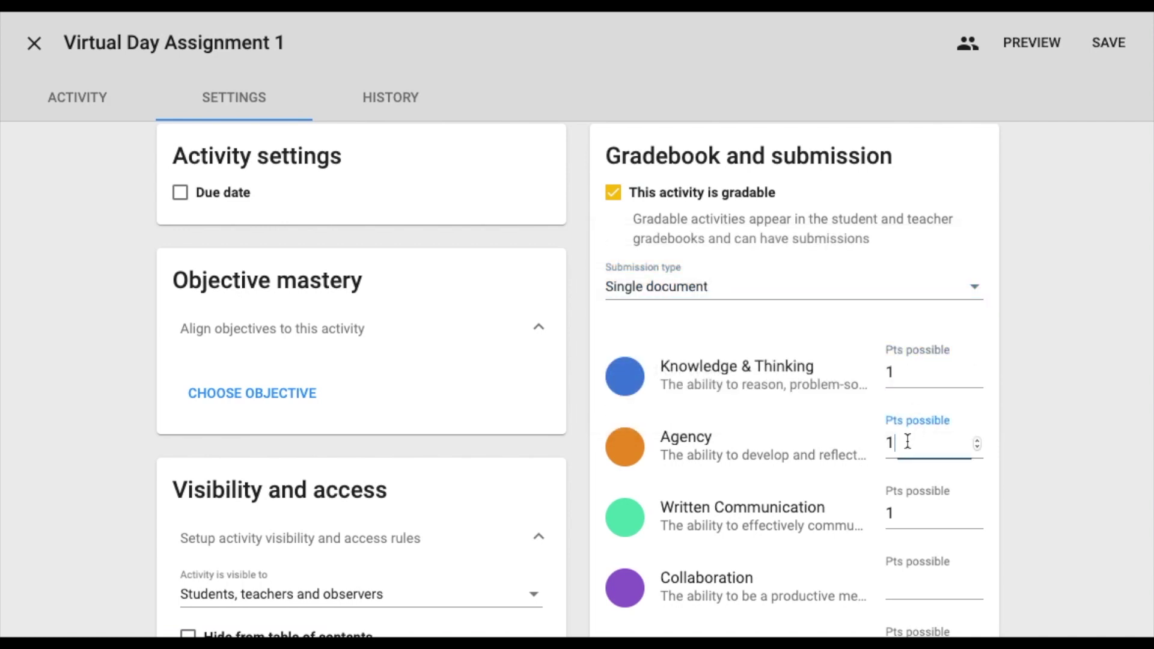
left_click(907, 506)
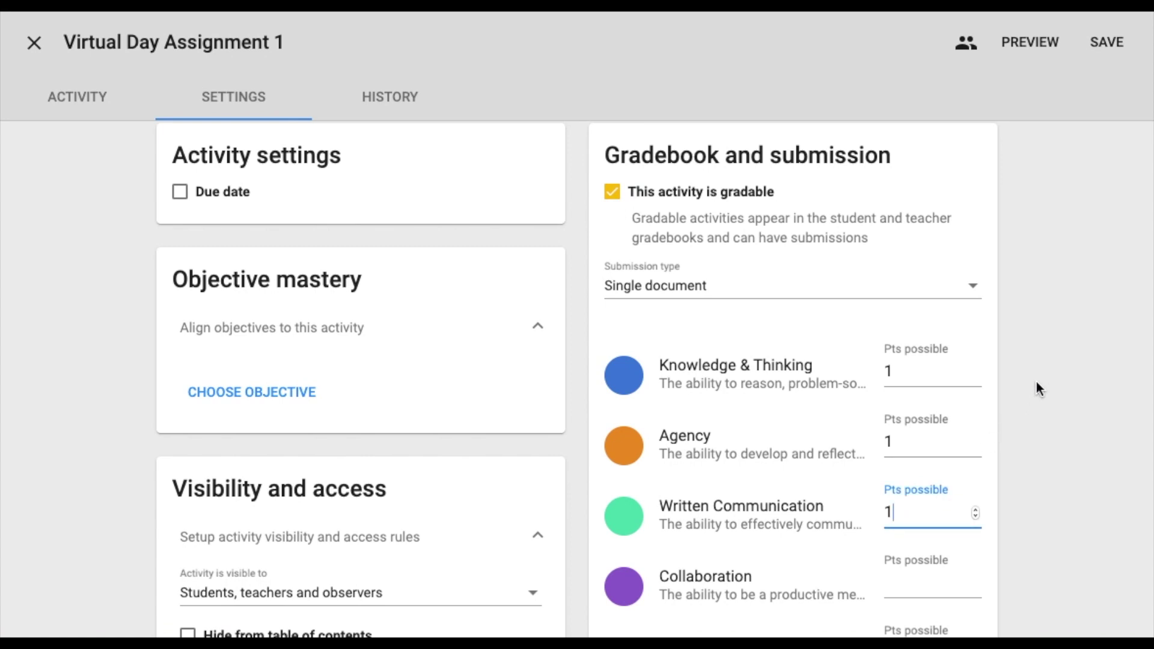
Uncheck 'Include this activity's score in final-grade calculation' and save the assignment settings
scroll(1037, 385, "down", 4)
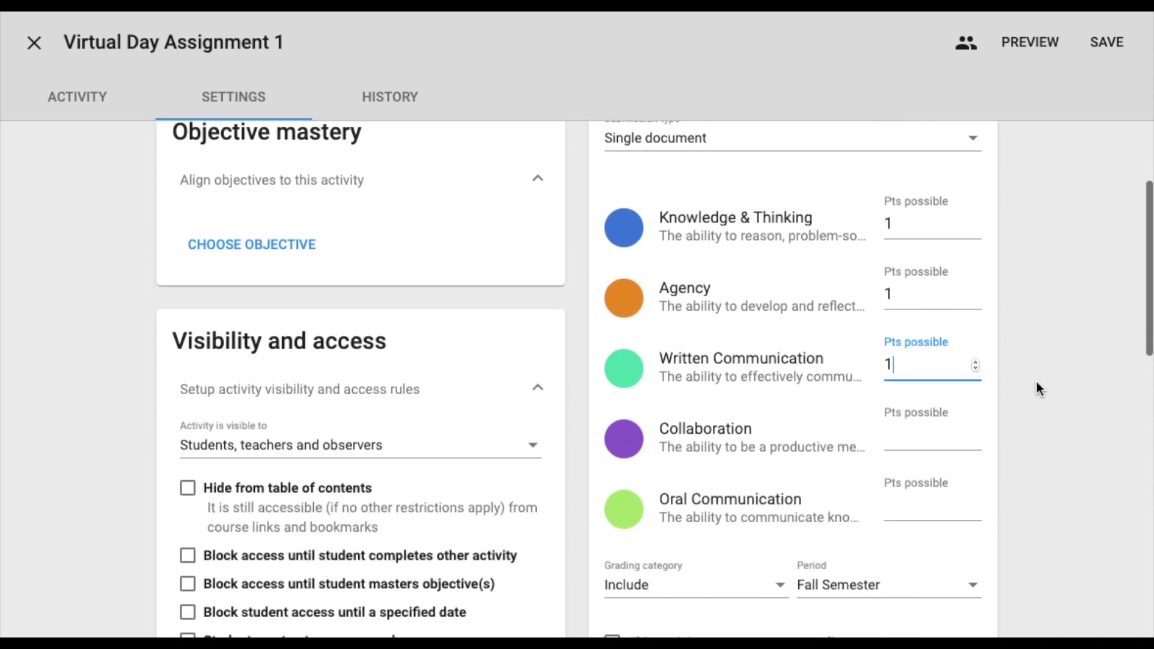
scroll(1037, 383, "down", 8)
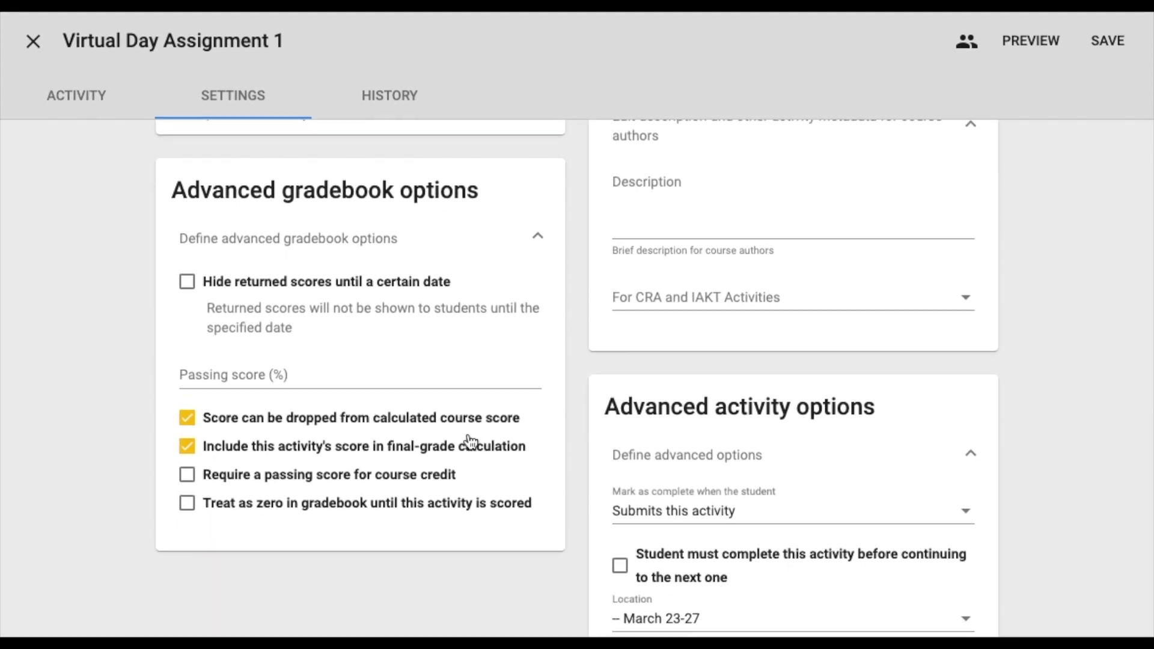
left_click(188, 452)
scroll(1061, 344, "up", 6)
scroll(1061, 342, "up", 8)
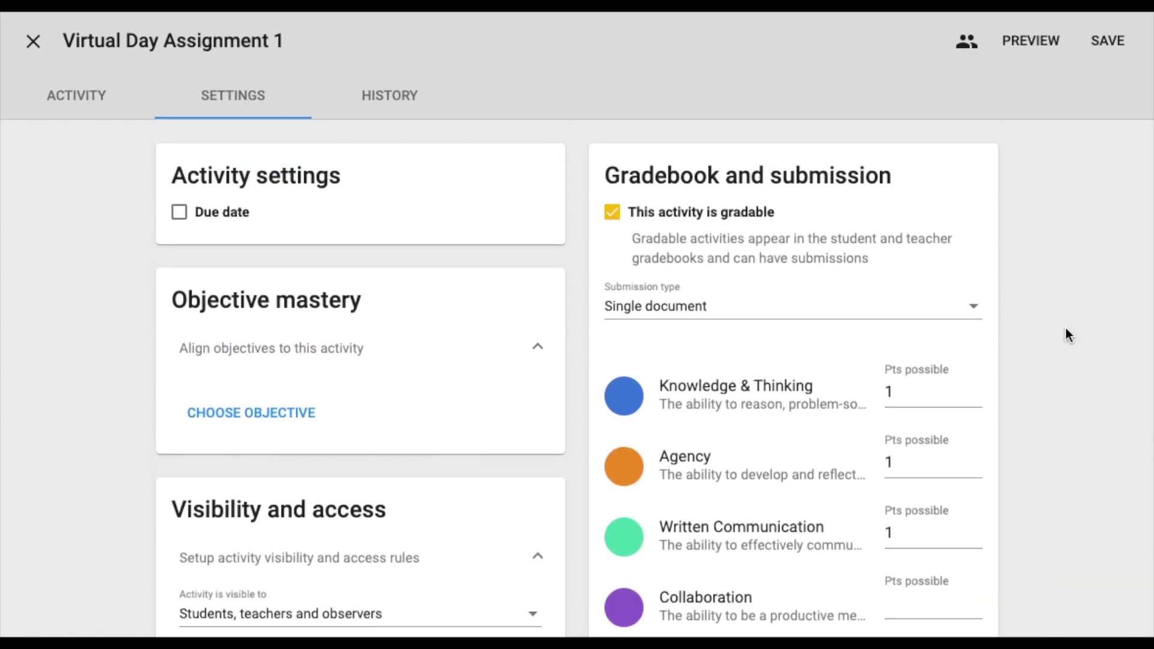
left_click(1108, 42)
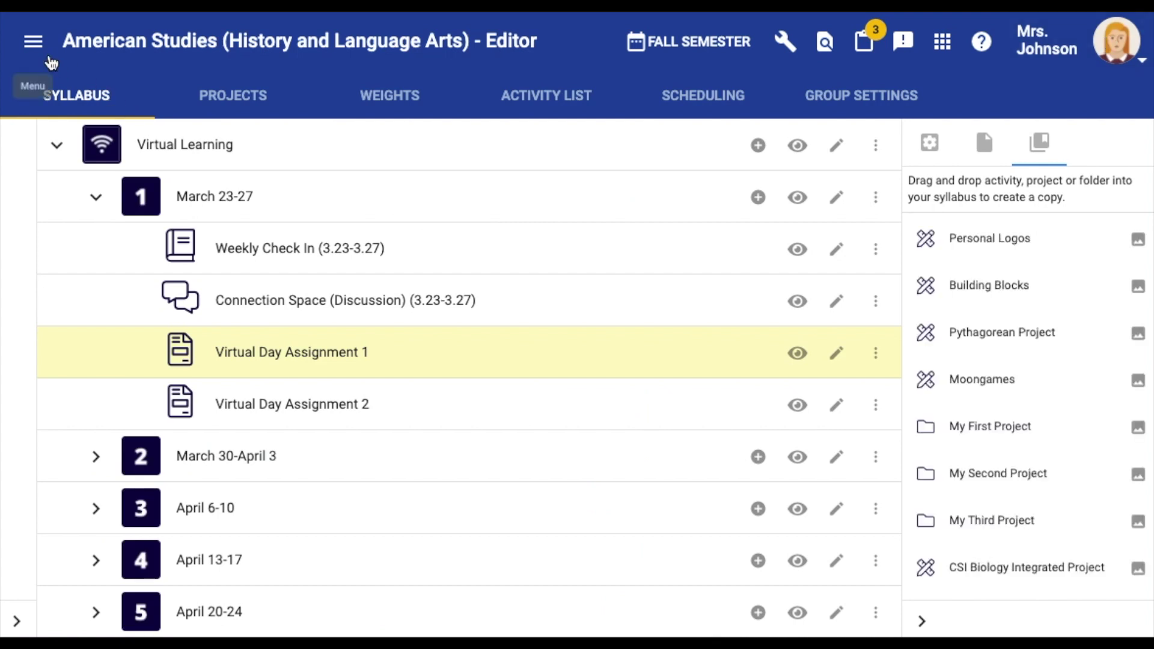
Open the American Studies gradebook by Students and view one student's grades page
left_click(35, 44)
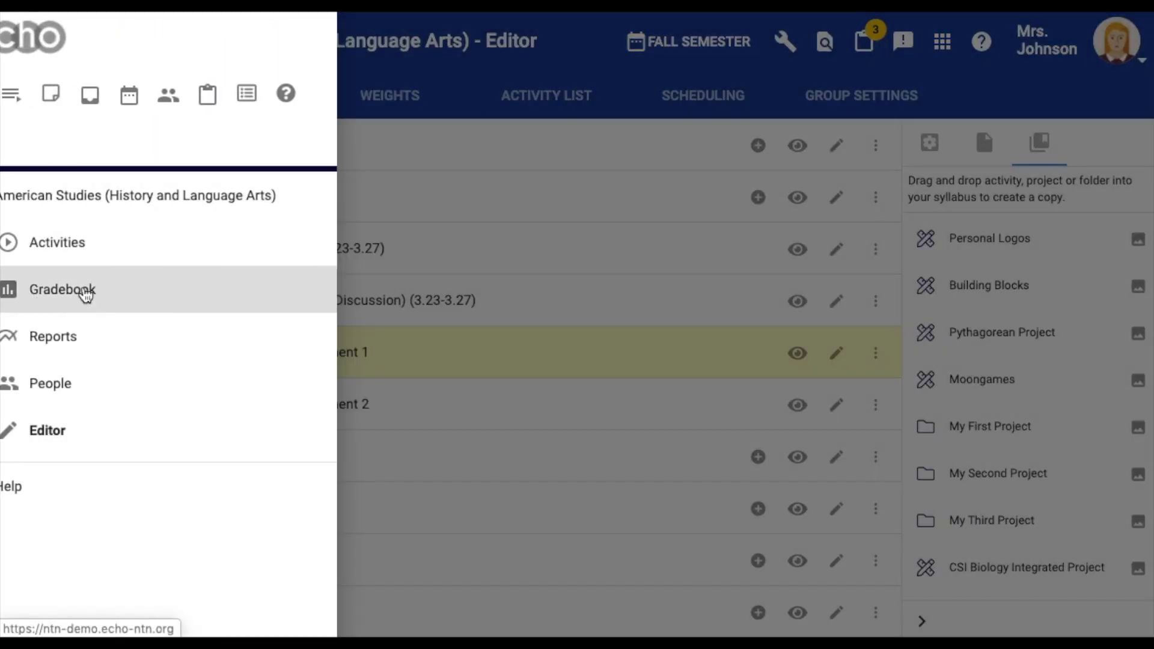
left_click(86, 290)
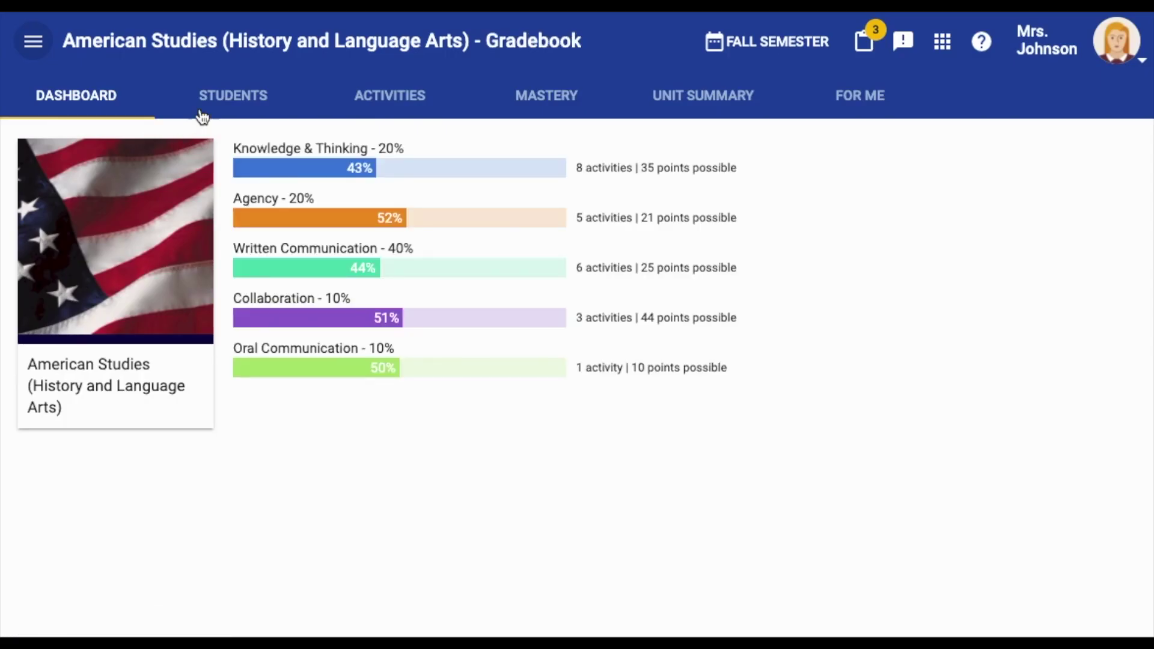
left_click(221, 98)
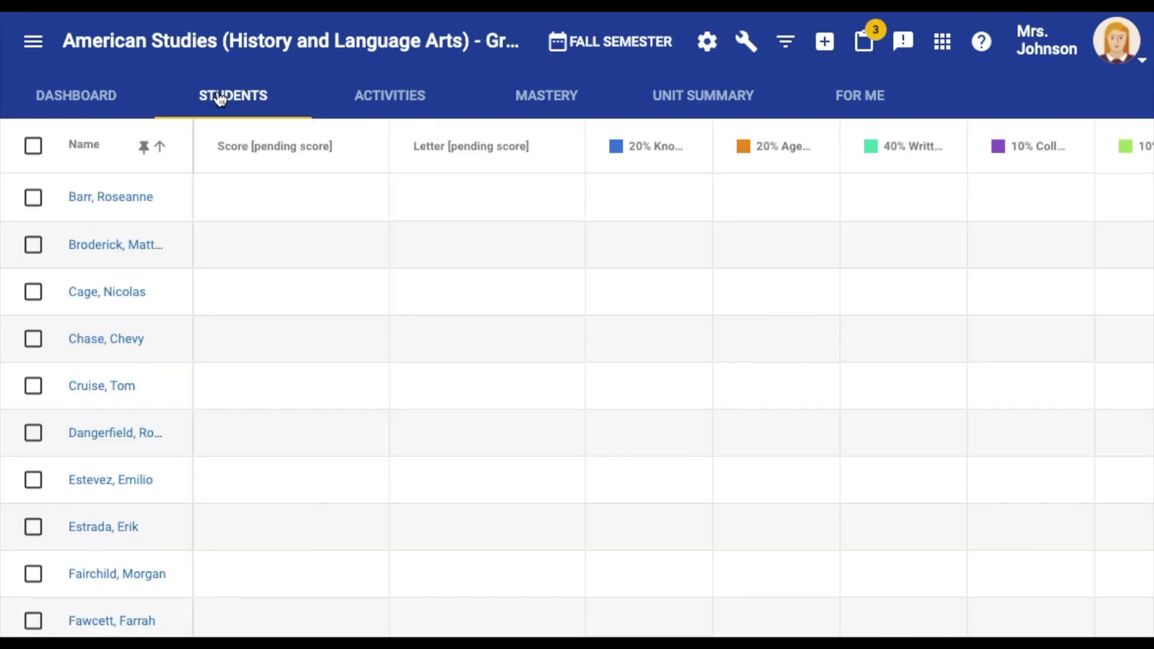
scroll(144, 255, "down", 5)
left_click(143, 251)
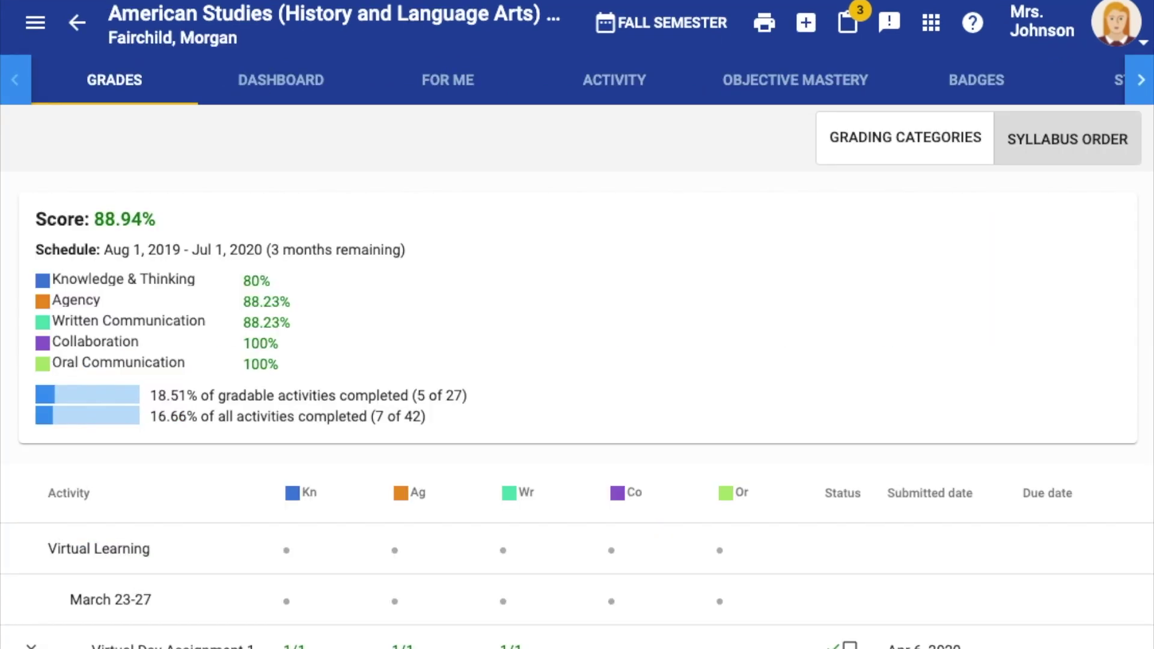
scroll(685, 358, "down", 2)
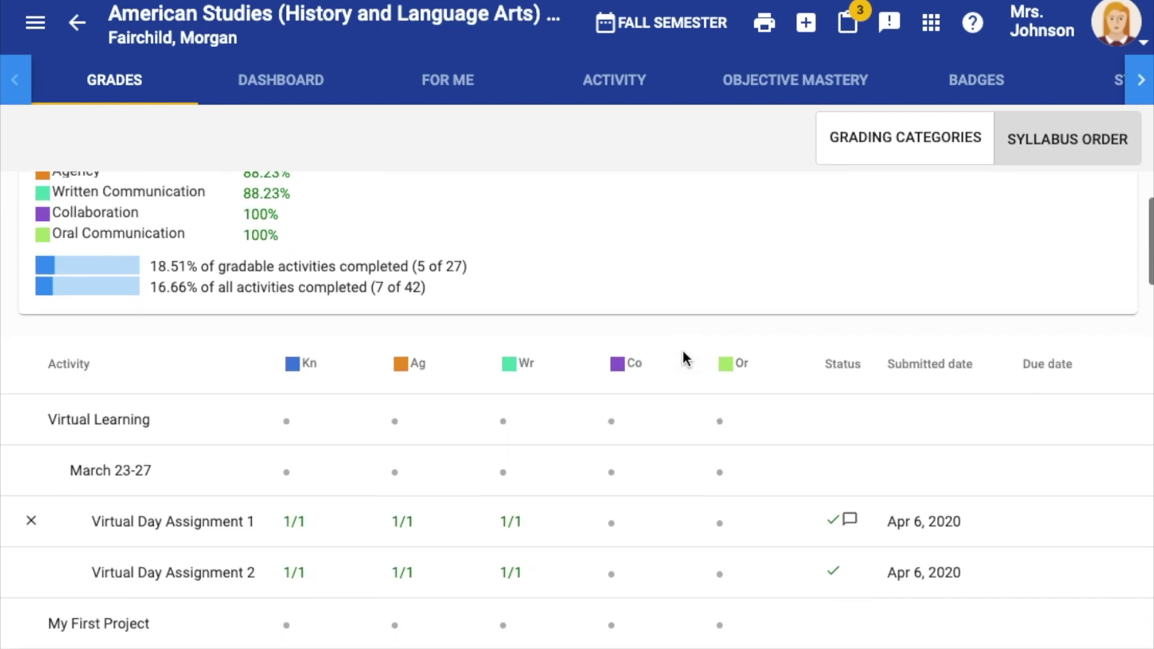
mouse_move(30, 528)
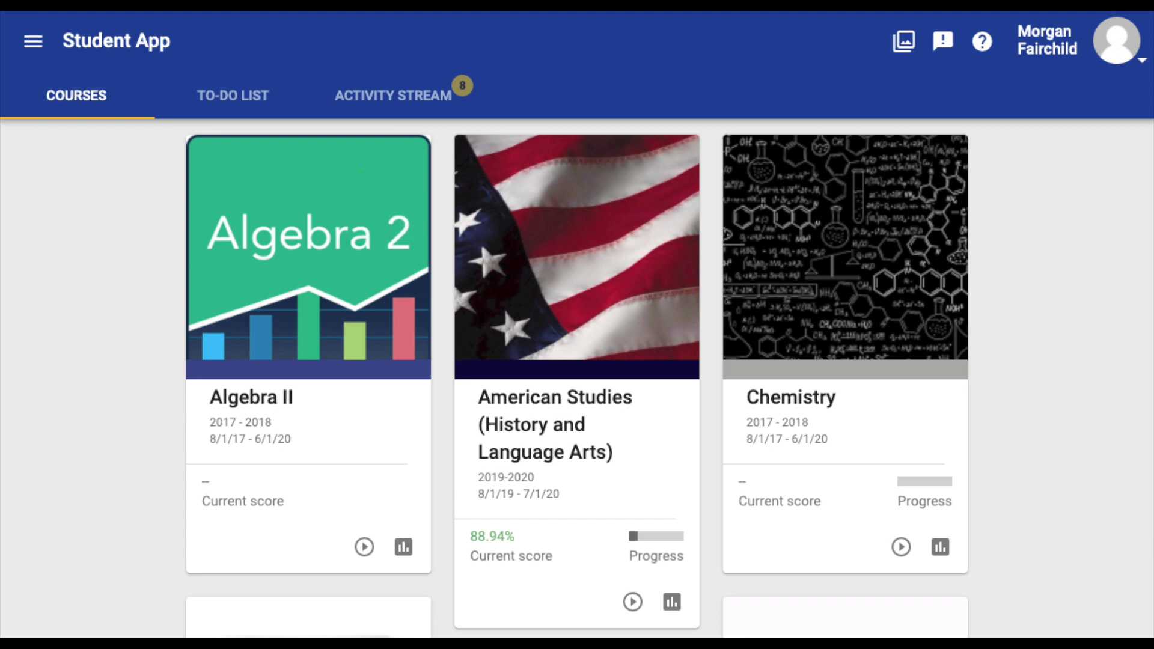
As the student, find Virtual Day Assignment 1 in American Studies grades and open its feedback
left_click(672, 601)
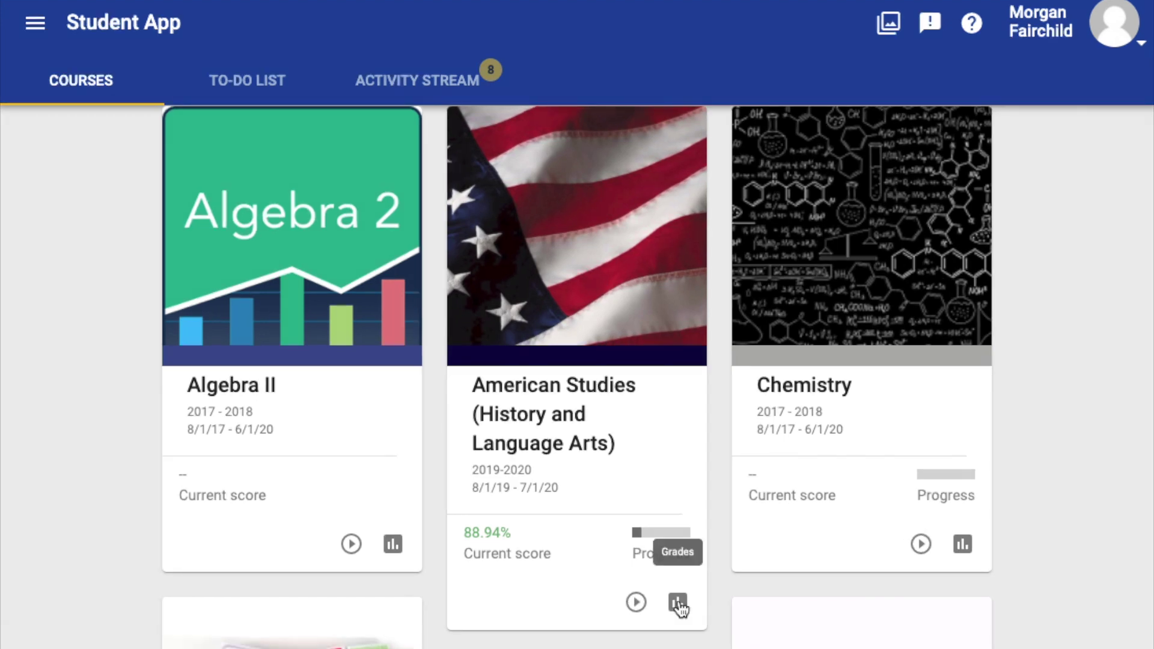
scroll(736, 469, "down", 3)
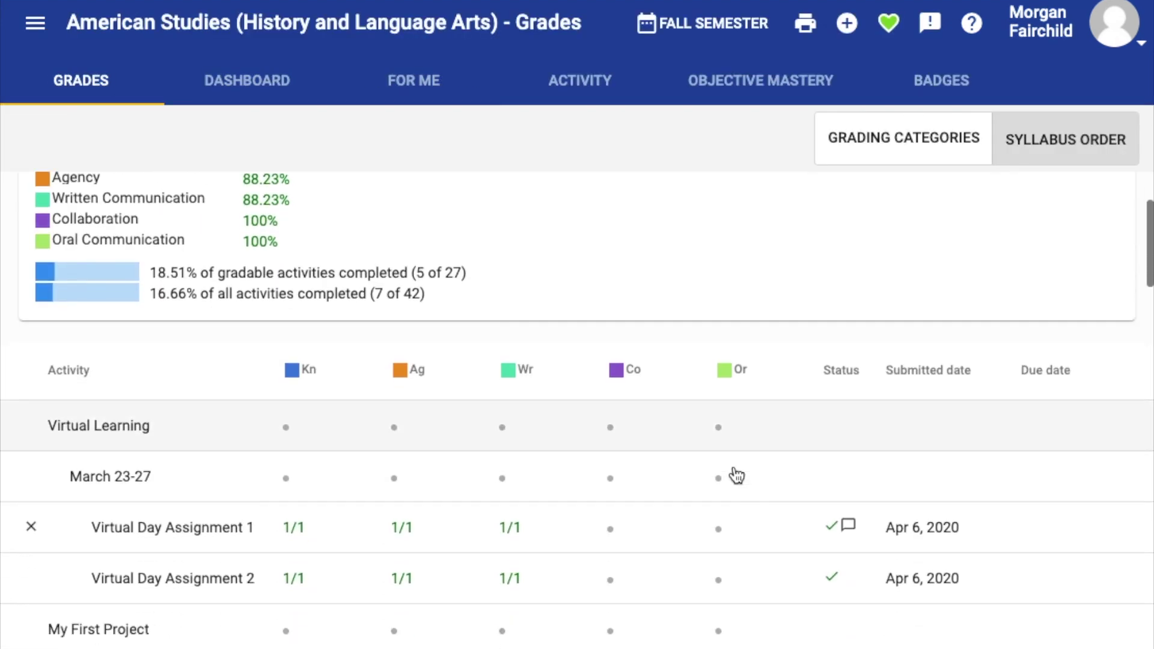
scroll(736, 475, "down", 1)
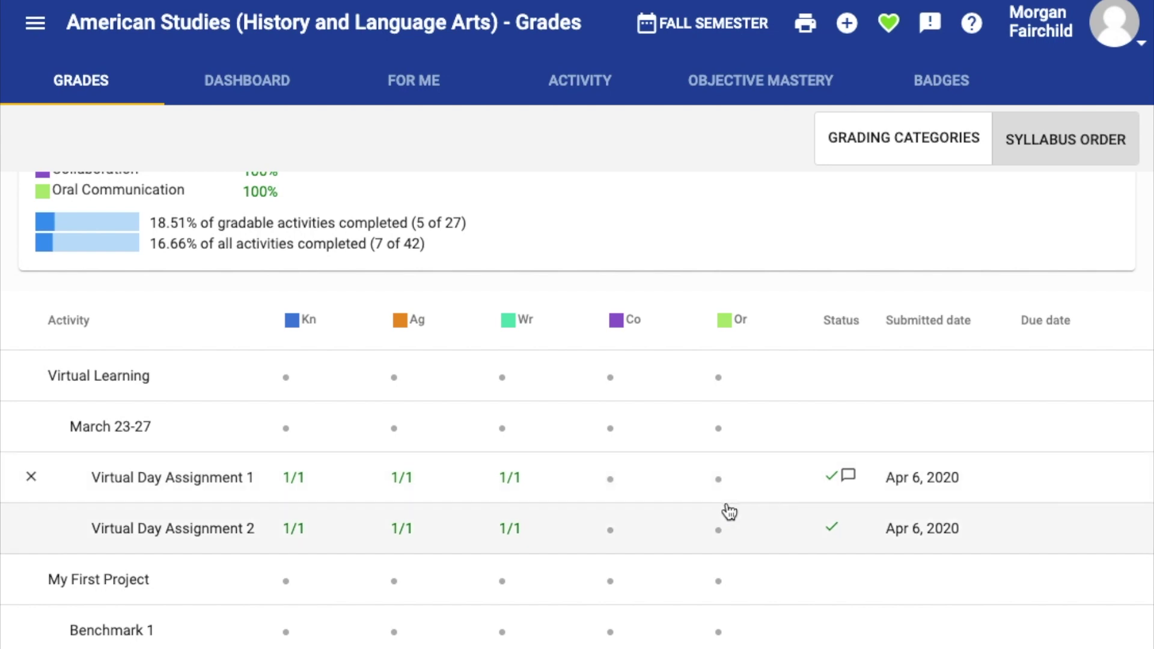
scroll(734, 513, "down", 1)
scroll(766, 513, "down", 1)
scroll(765, 513, "down", 1)
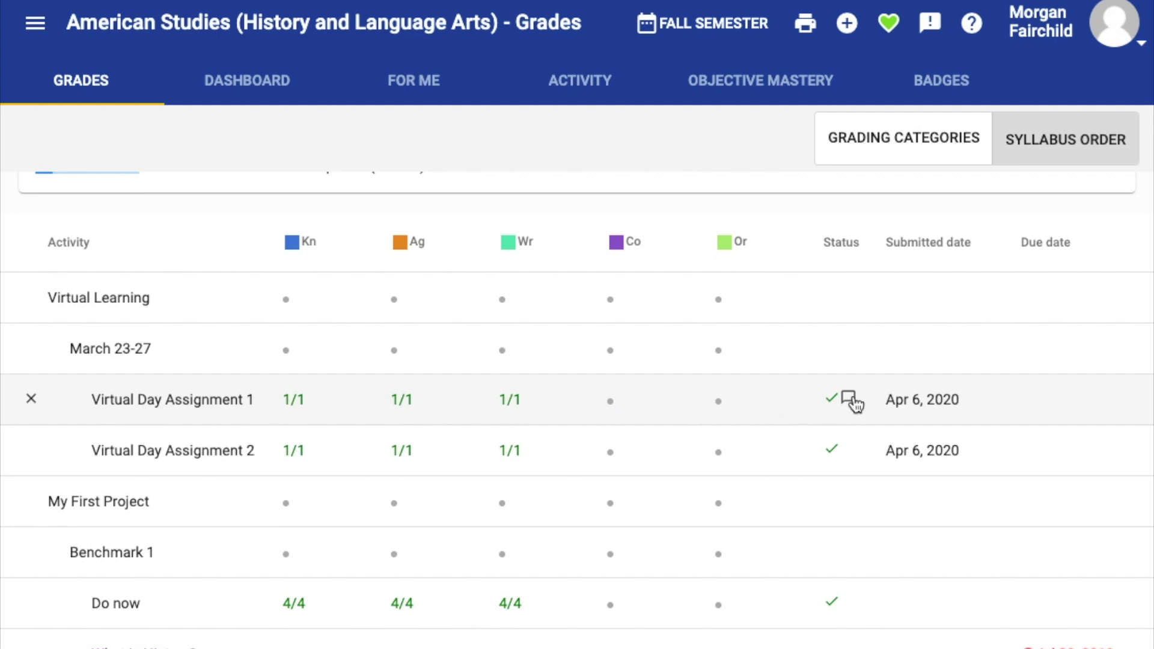
mouse_move(850, 405)
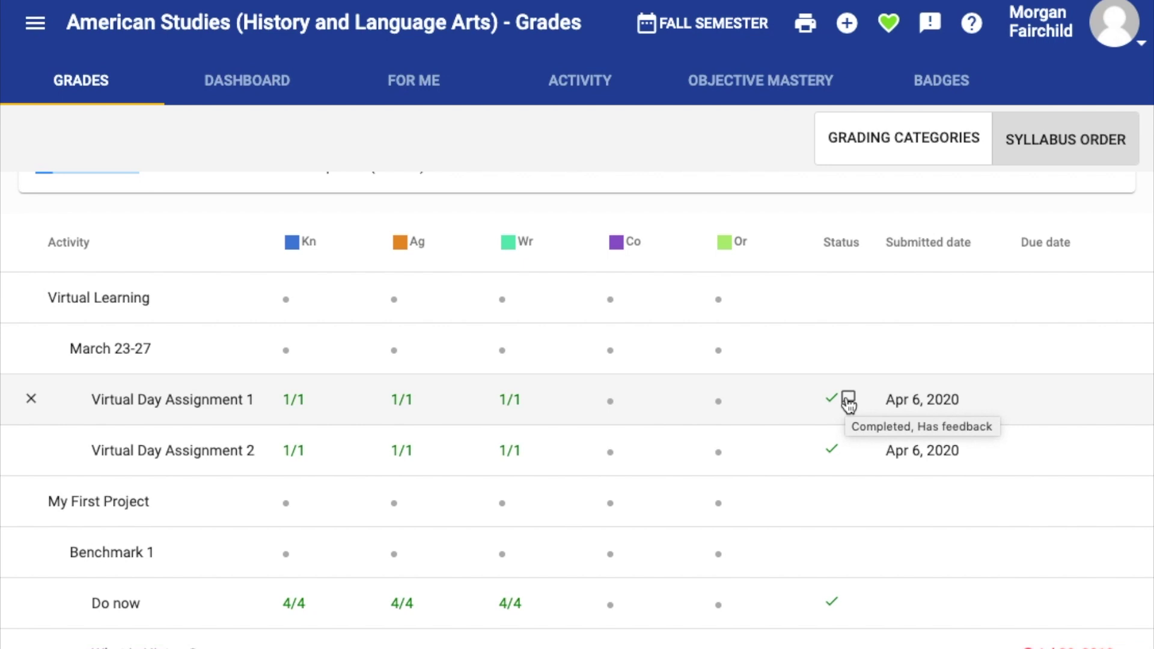
left_click(849, 401)
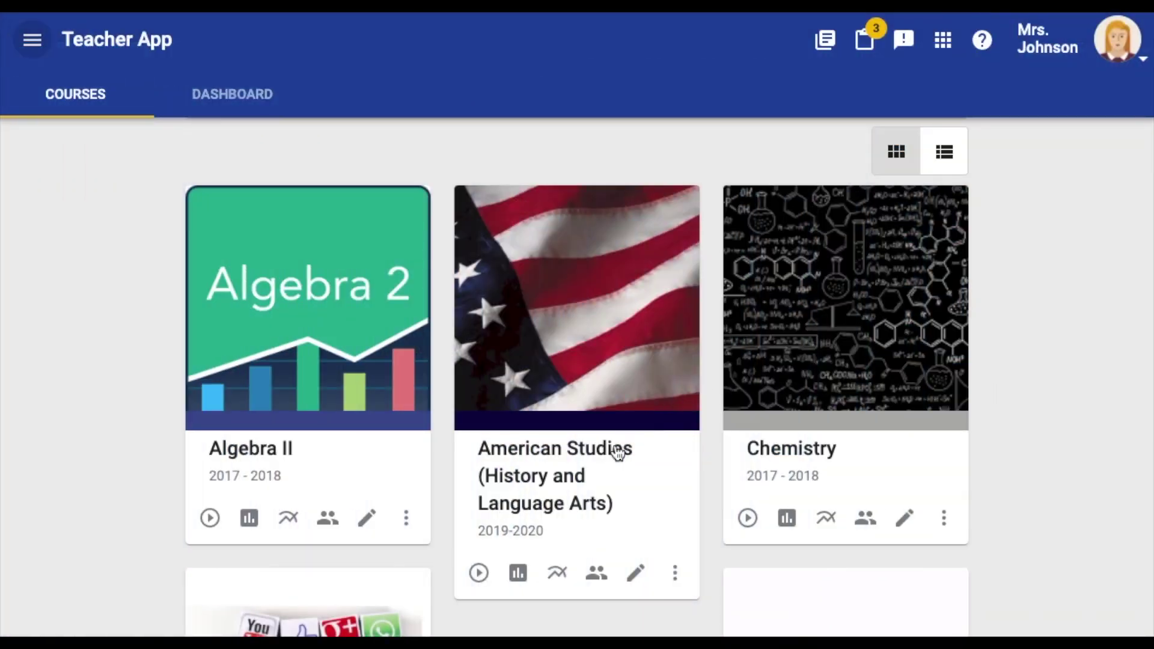
View one student's American Studies grades by student, grouped by grading category
left_click(518, 575)
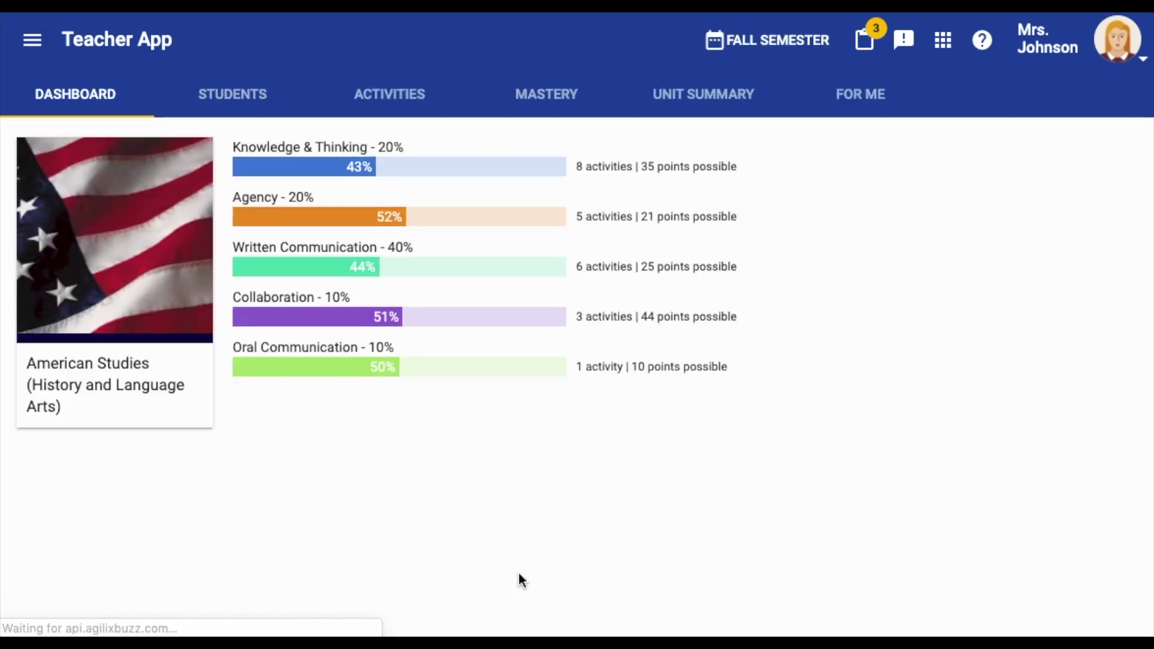
left_click(232, 94)
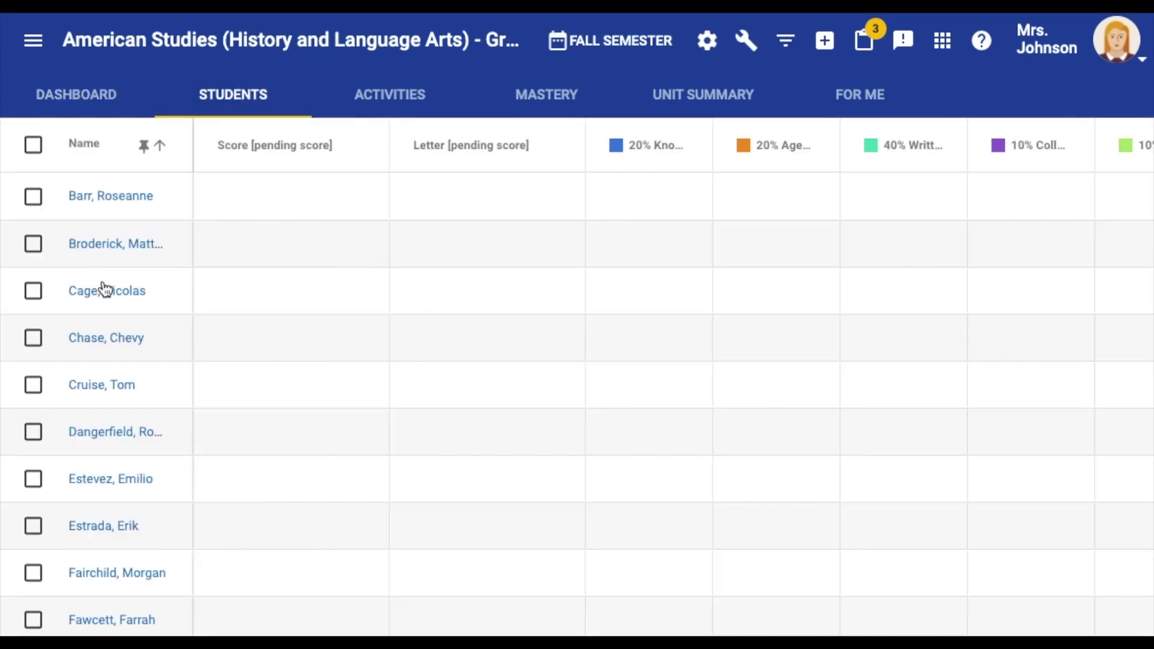
scroll(104, 292, "down", 5)
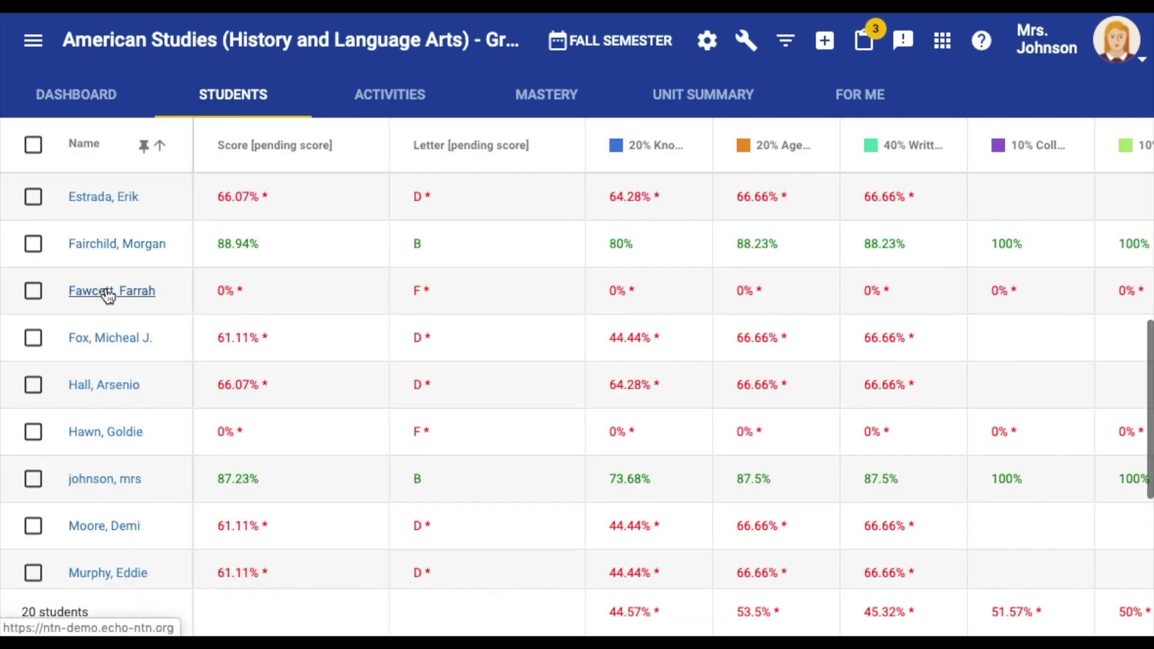
left_click(113, 248)
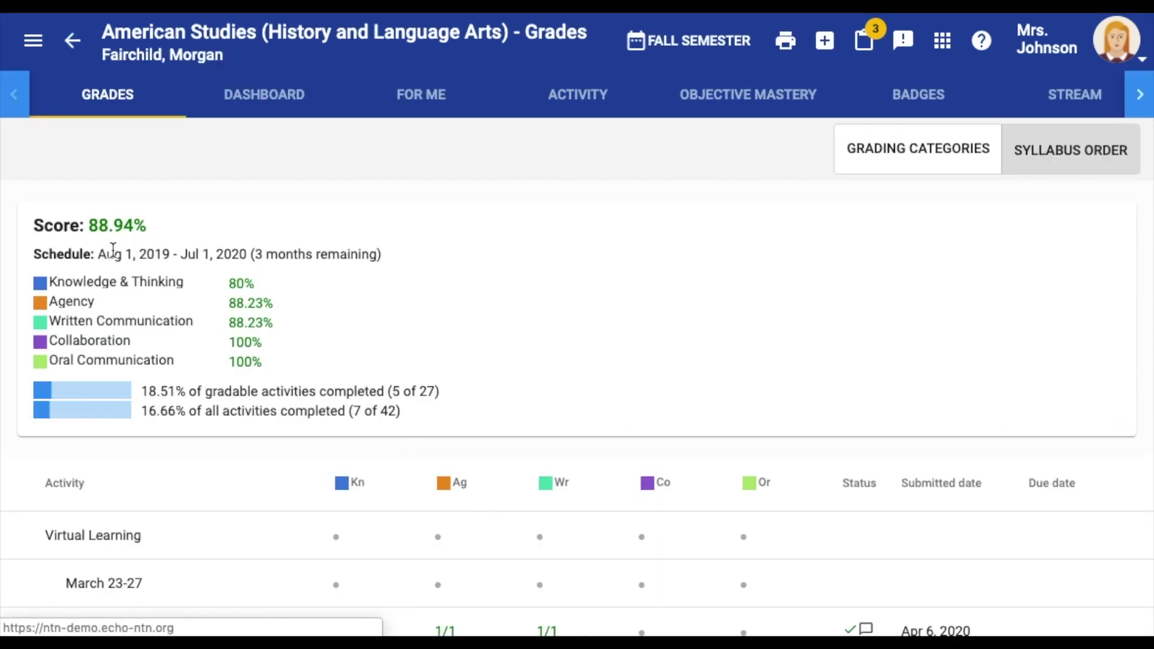
left_click(908, 162)
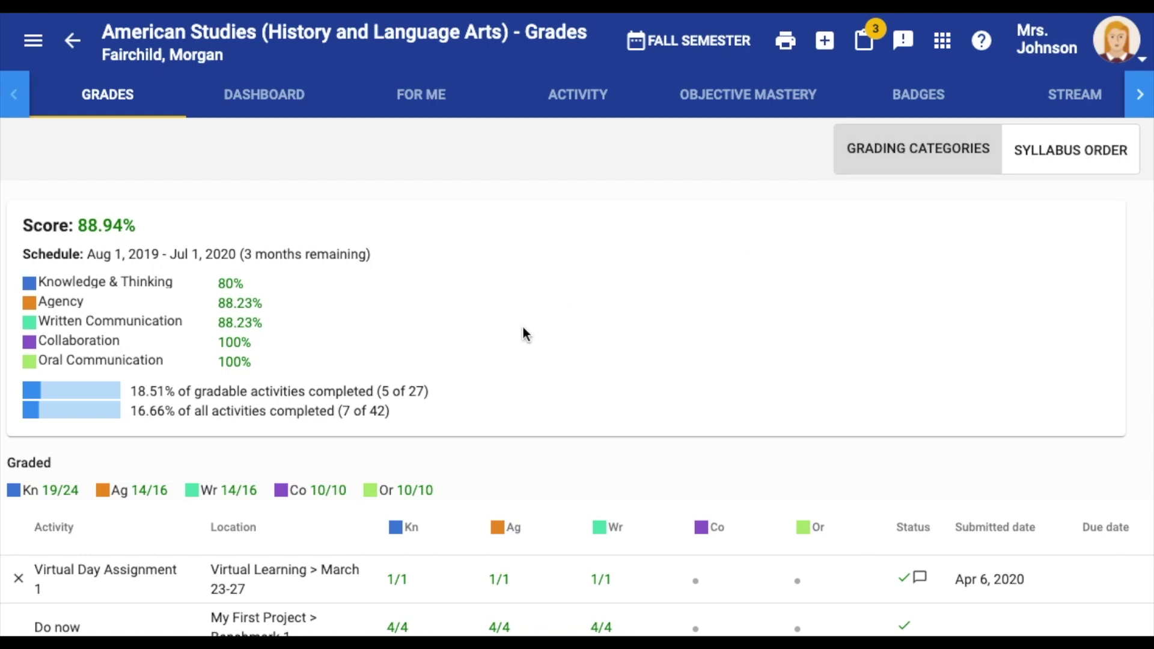
scroll(453, 364, "down", 2)
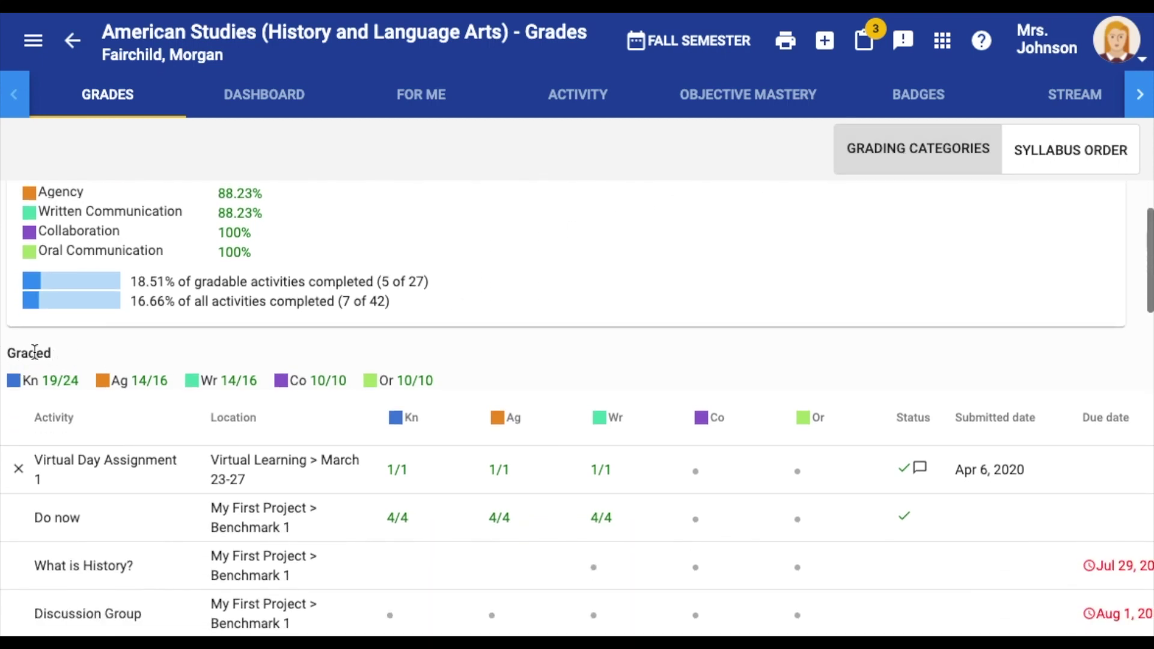
scroll(85, 378, "down", 5)
scroll(84, 381, "down", 18)
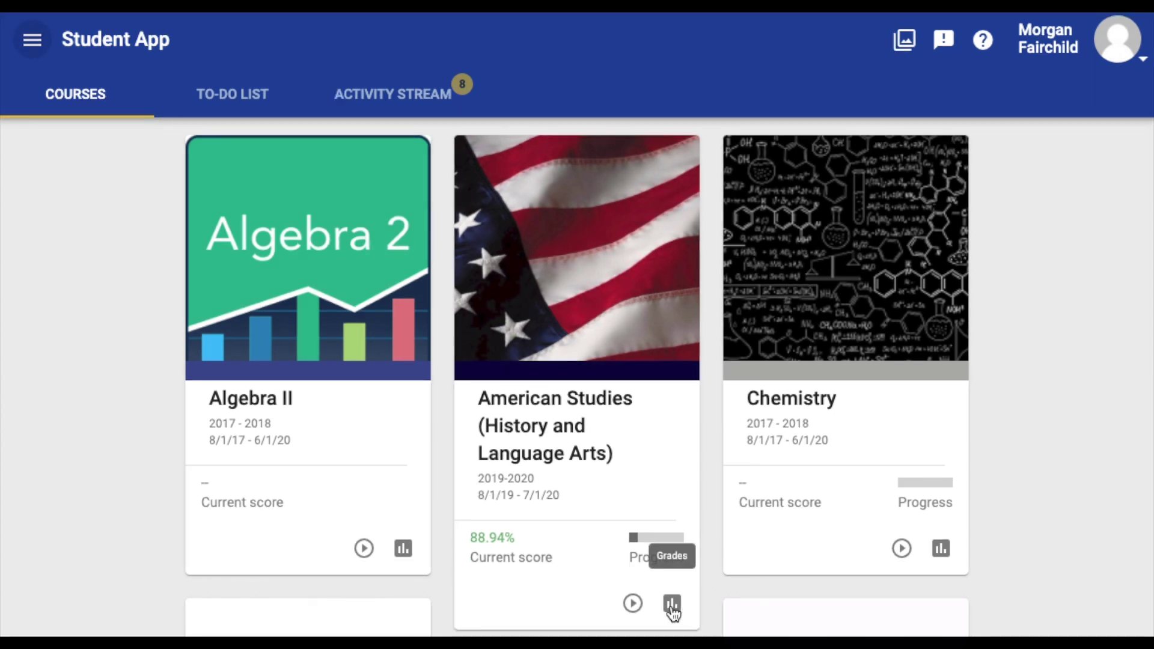
Show the student's American Studies grades by GRADING CATEGORIES, scrolled to the Ungraded section
left_click(672, 605)
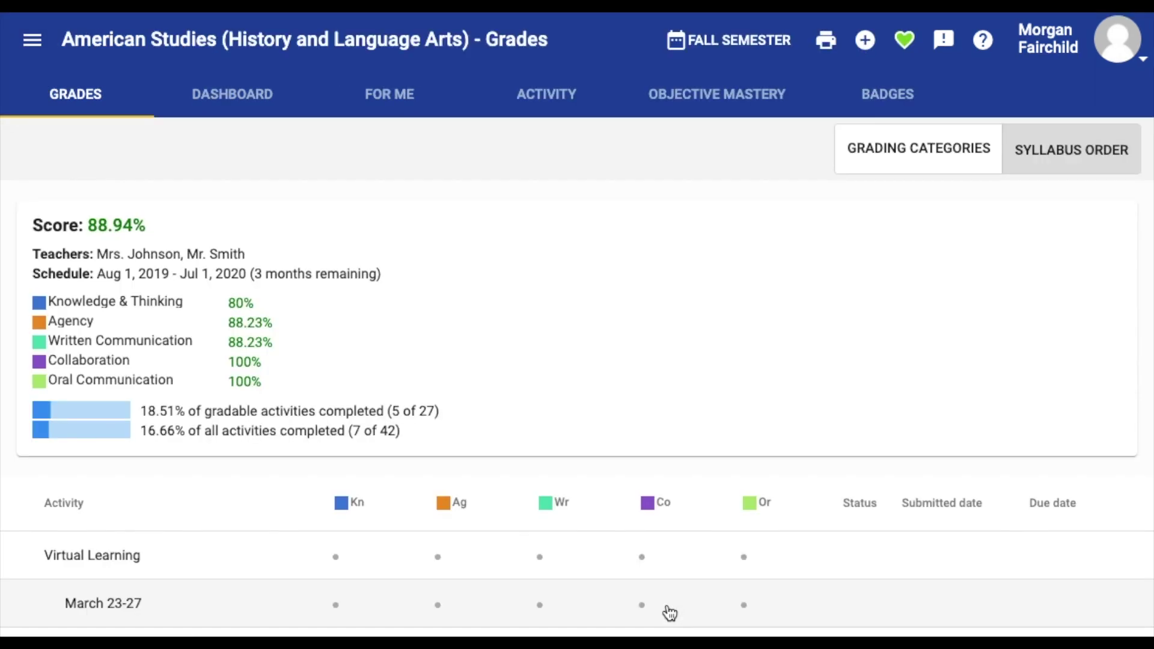
left_click(934, 164)
scroll(683, 277, "down", 2)
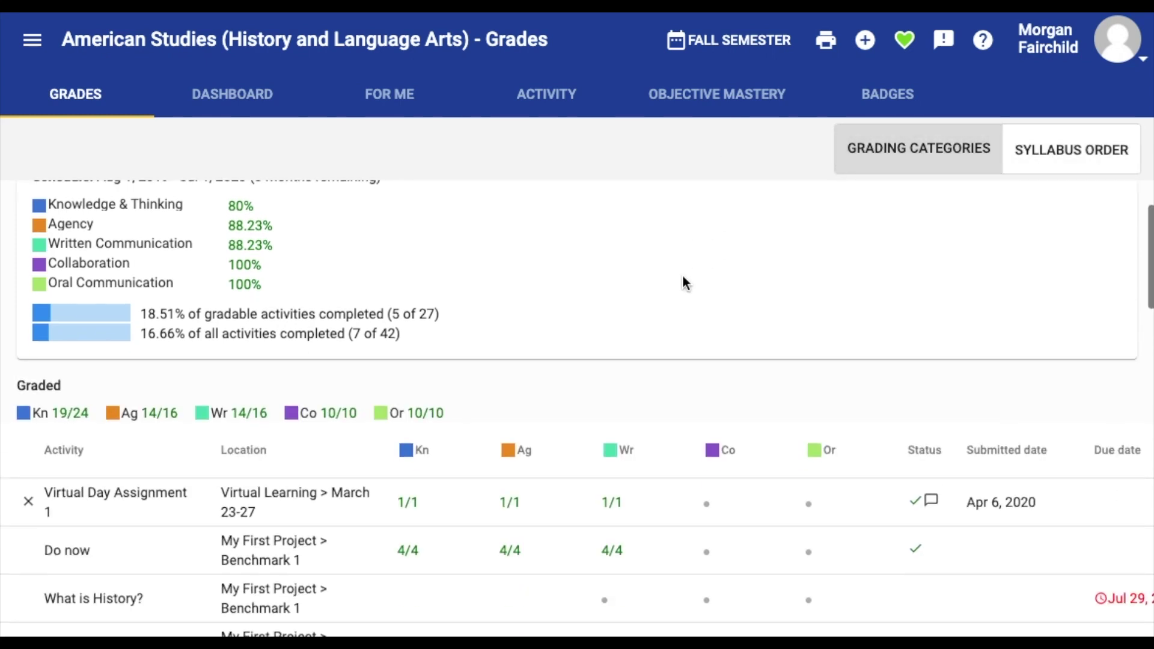
scroll(683, 278, "down", 3)
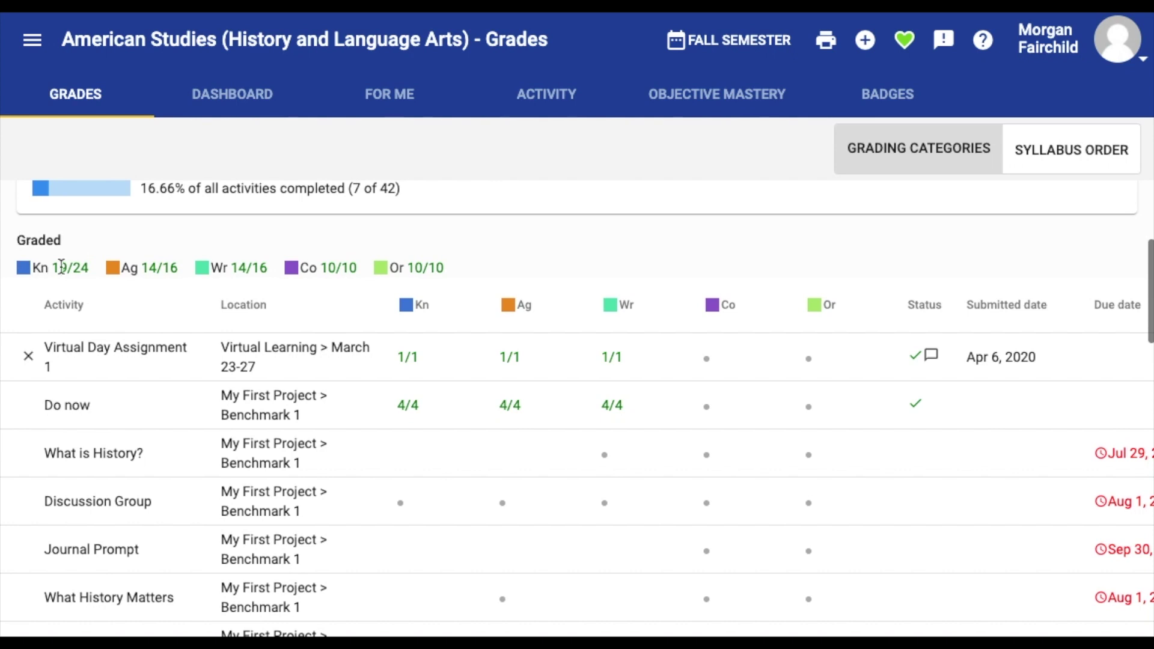
scroll(80, 270, "down", 15)
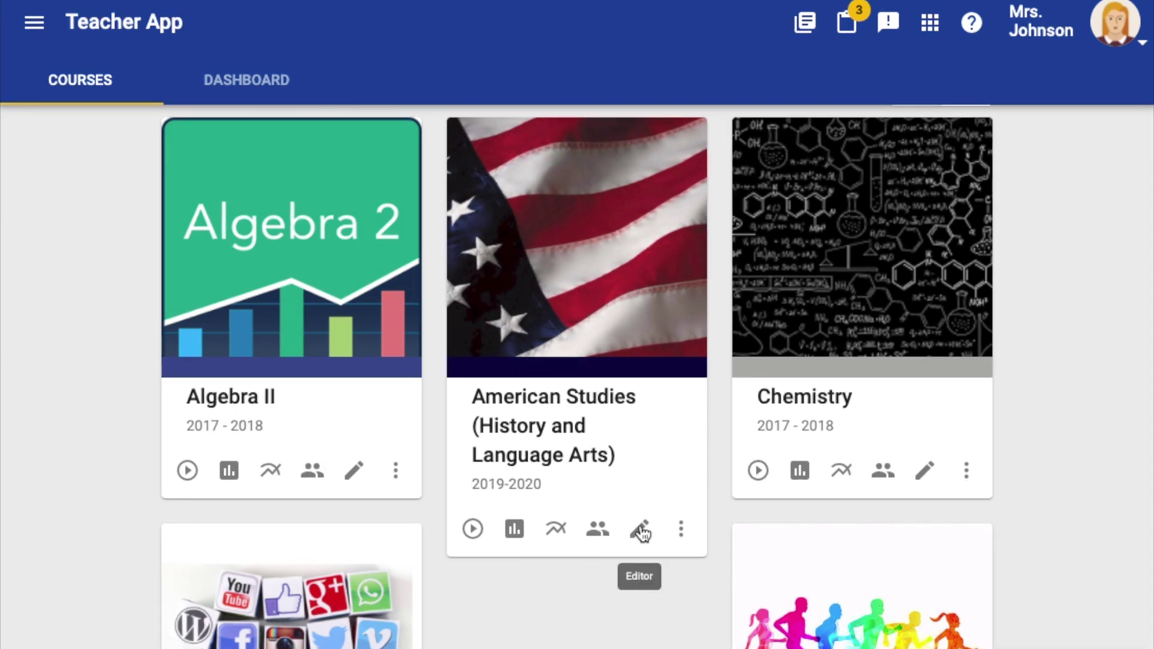
Open American Studies Course settings from the editor's Tools menu and review its categories and competencies
left_click(642, 532)
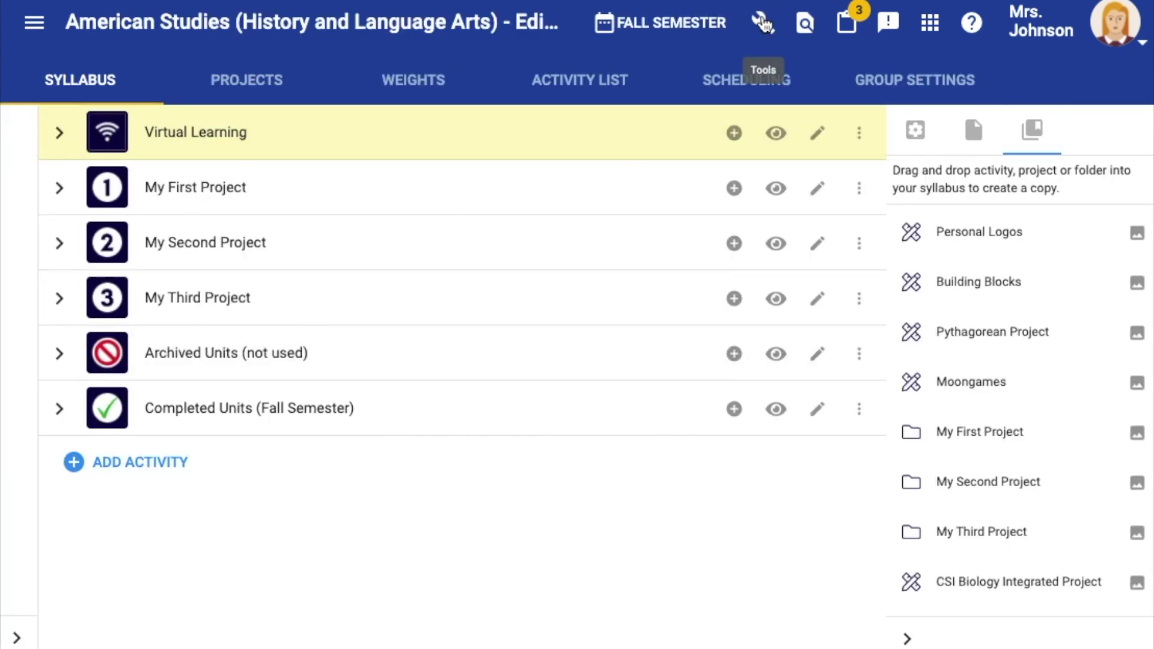
left_click(762, 19)
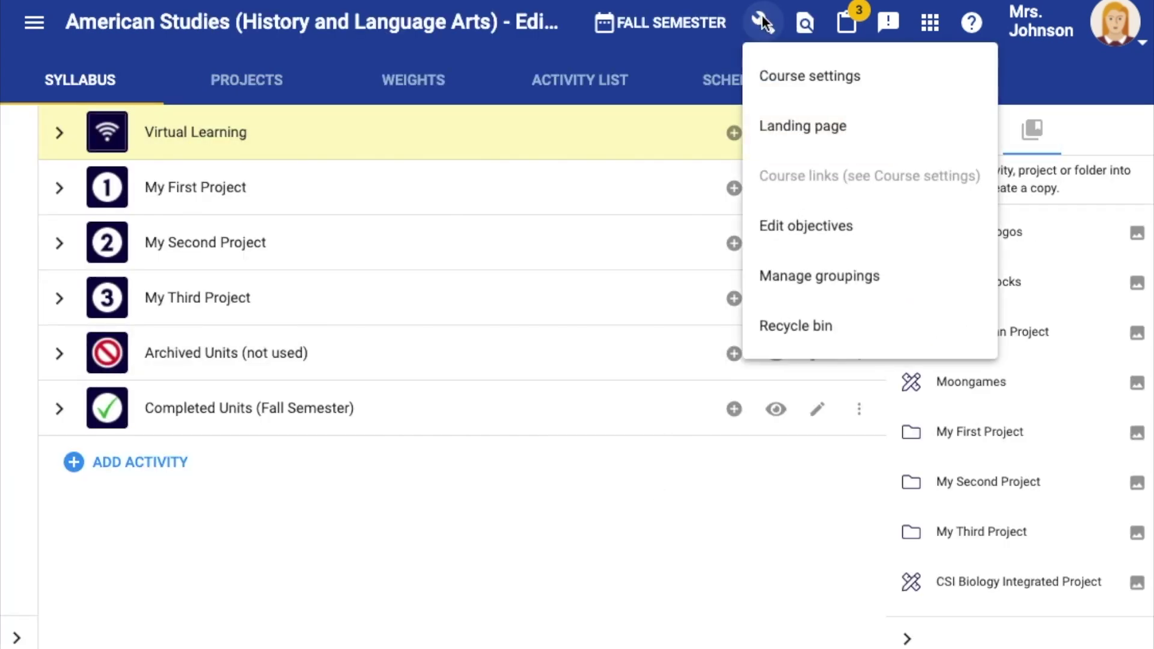
left_click(836, 84)
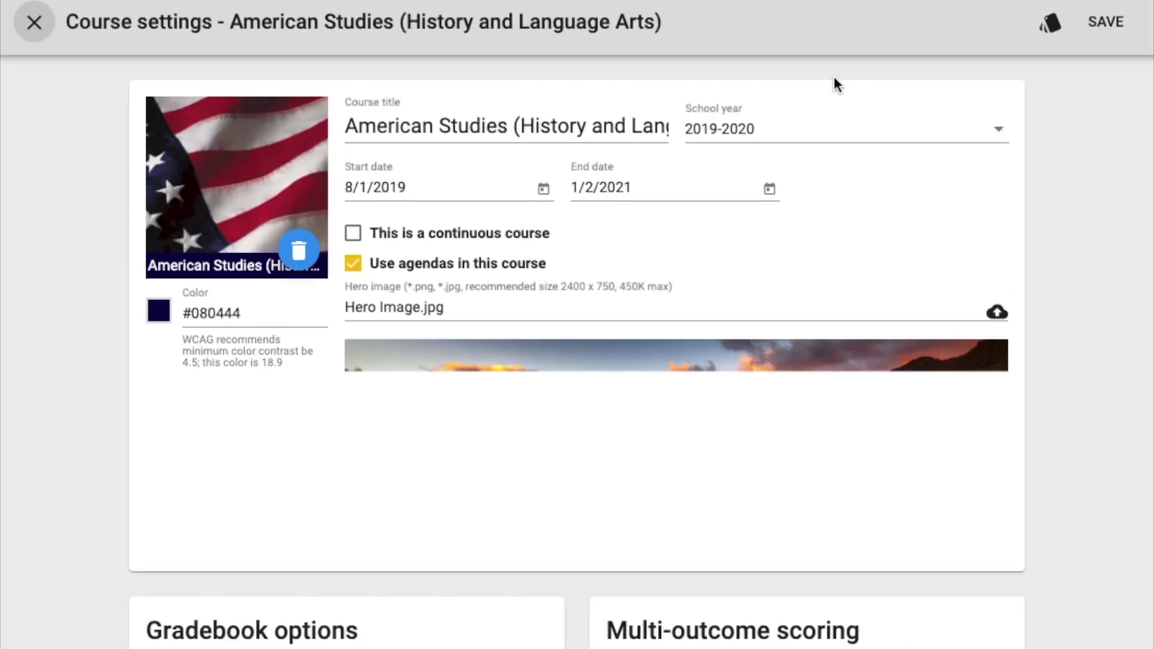
scroll(835, 223, "down", 8)
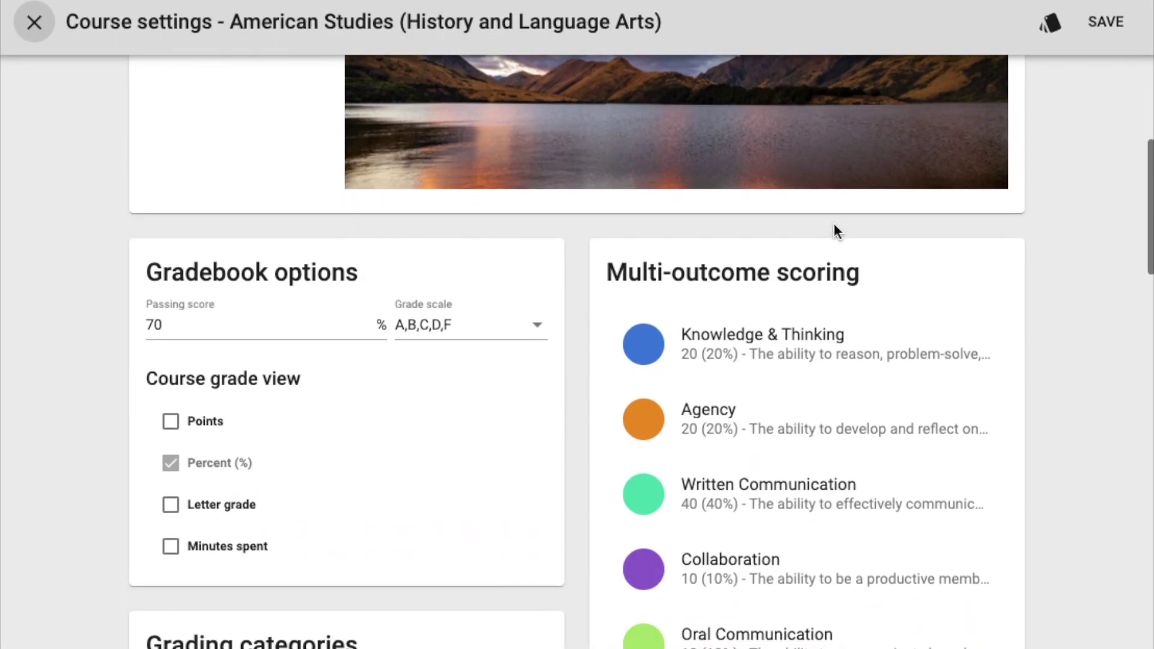
scroll(836, 231, "down", 2)
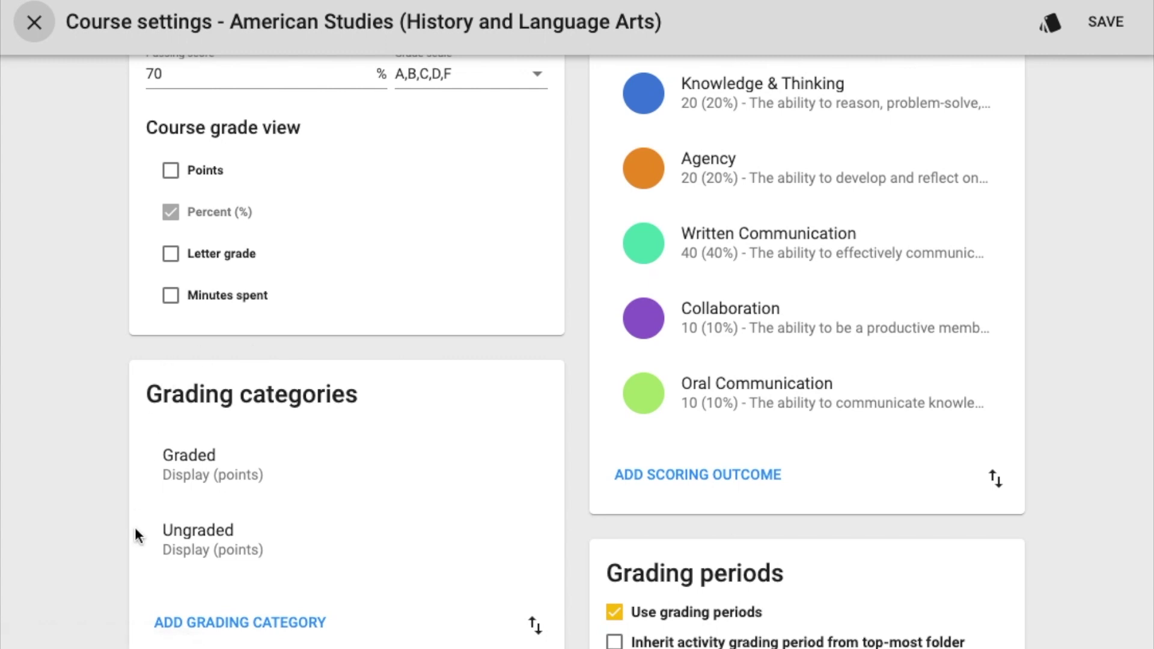
scroll(528, 409, "up", 2)
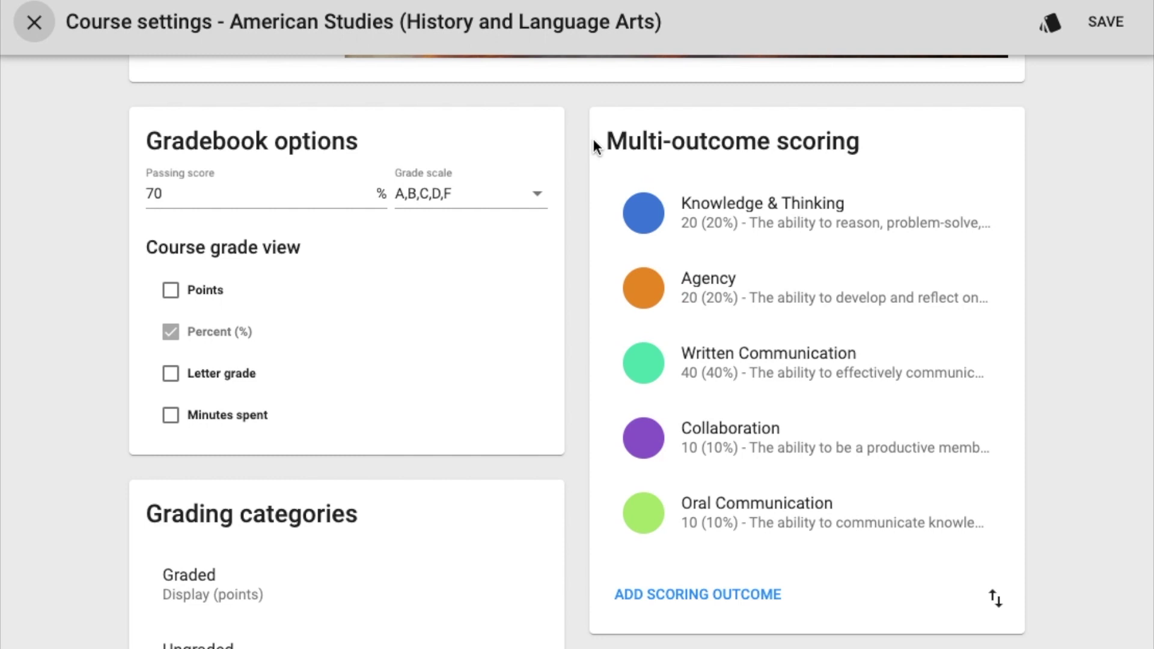
scroll(1033, 173, "up", 7)
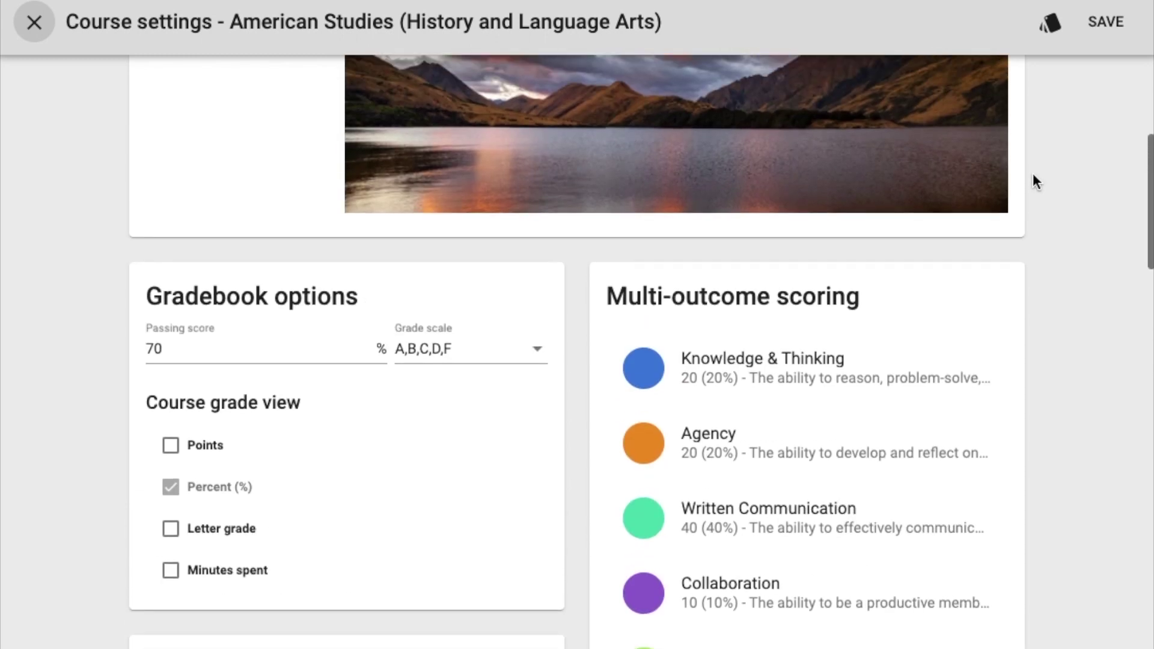
scroll(1033, 173, "up", 1)
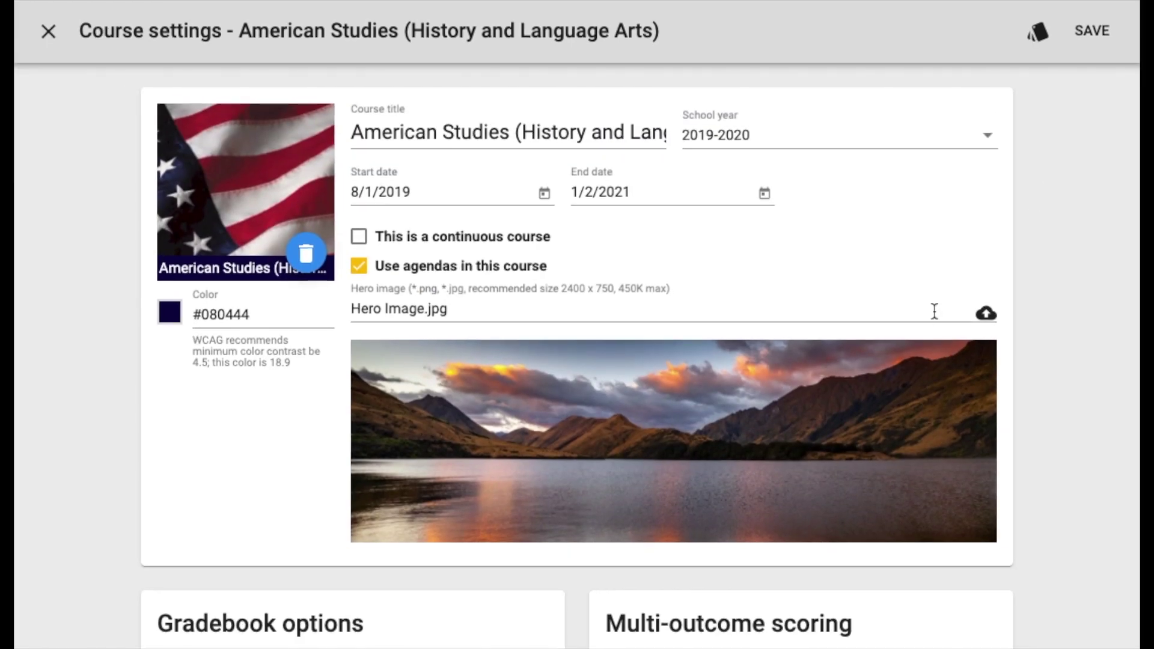
Apply Grading categories from the NTN Secondary Course Template 2020 source course
left_click(1039, 39)
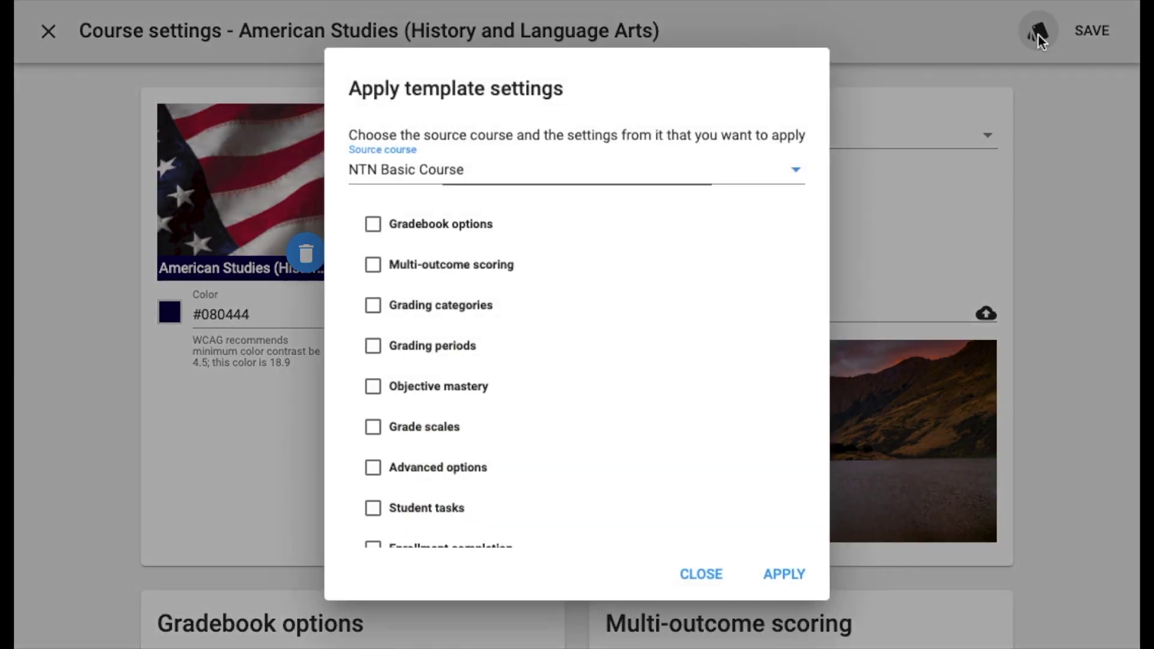
left_click(748, 175)
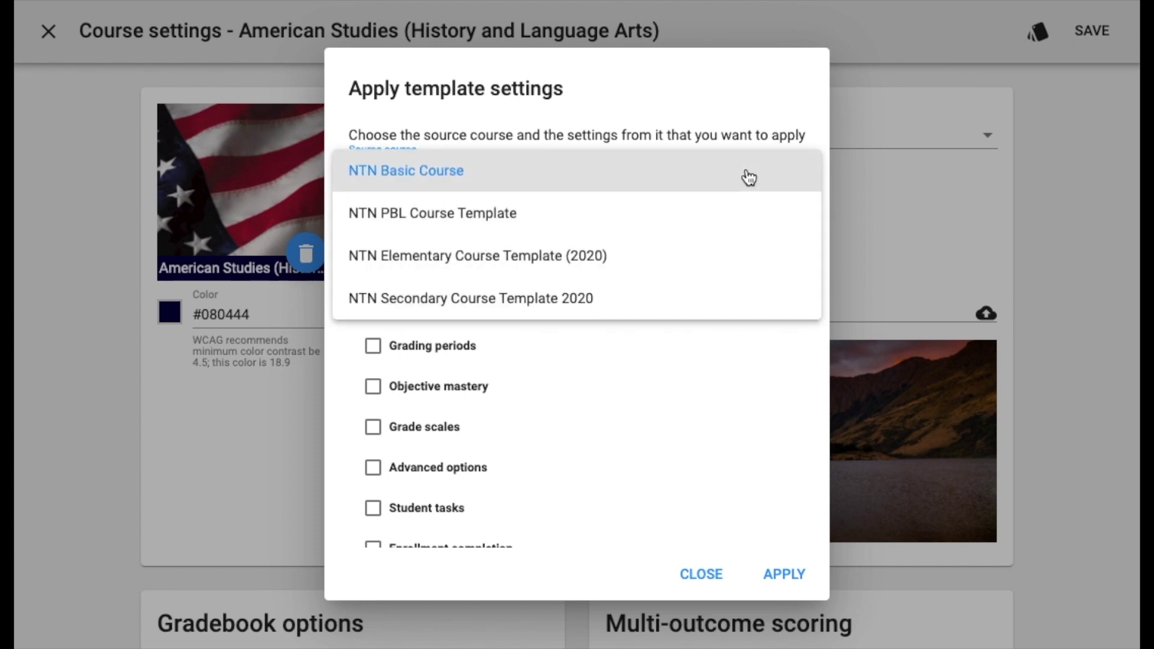
left_click(534, 301)
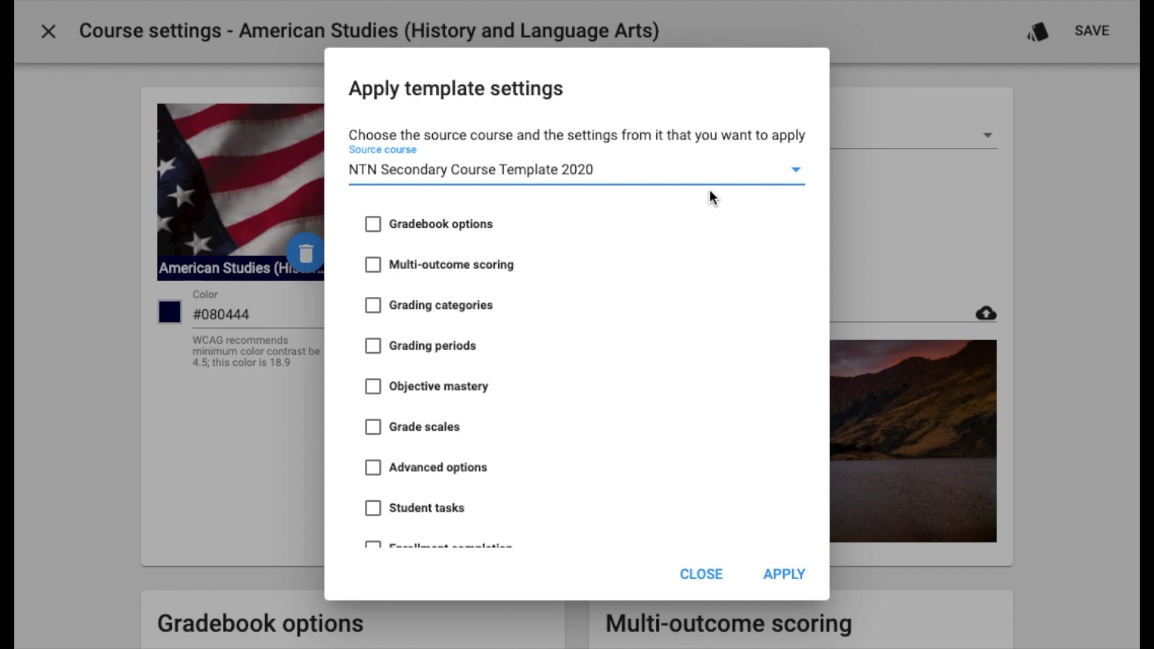
left_click(374, 306)
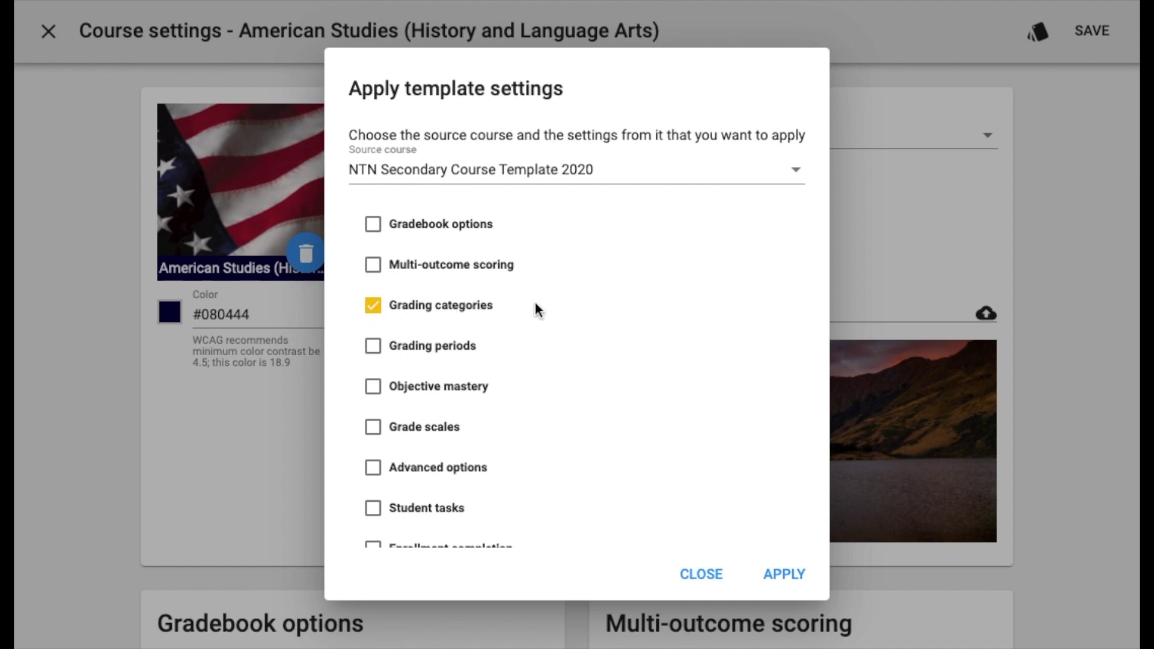
scroll(535, 301, "down", 2)
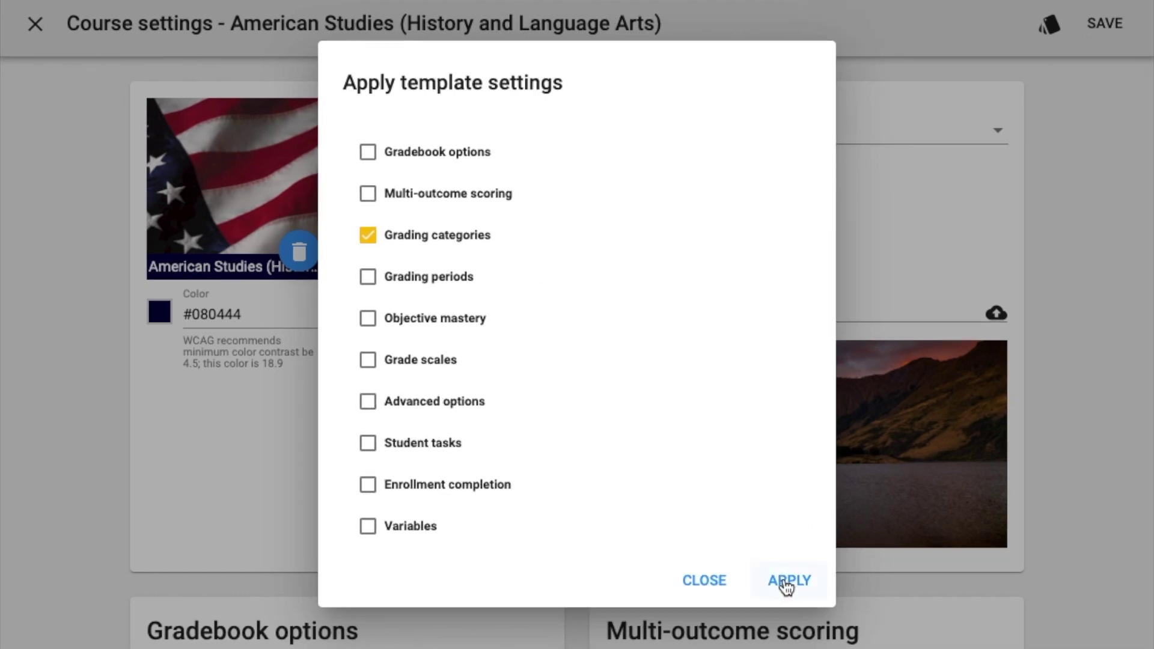
left_click(786, 582)
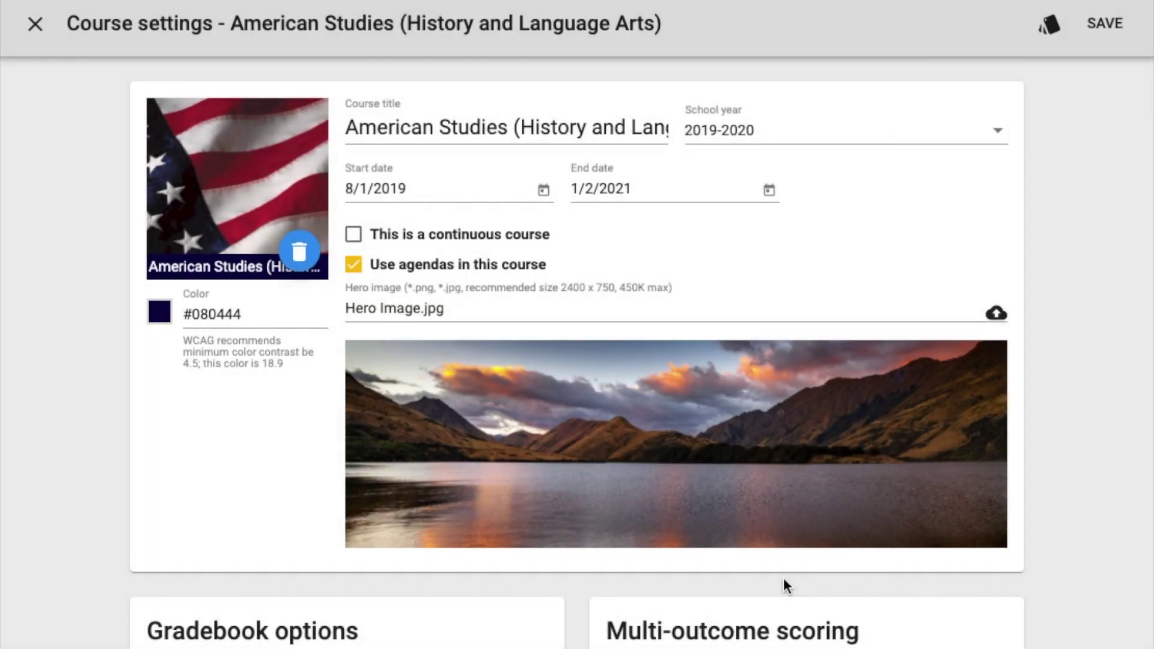
Rename the Include grading category to Graded
scroll(821, 222, "down", 5)
scroll(822, 222, "down", 8)
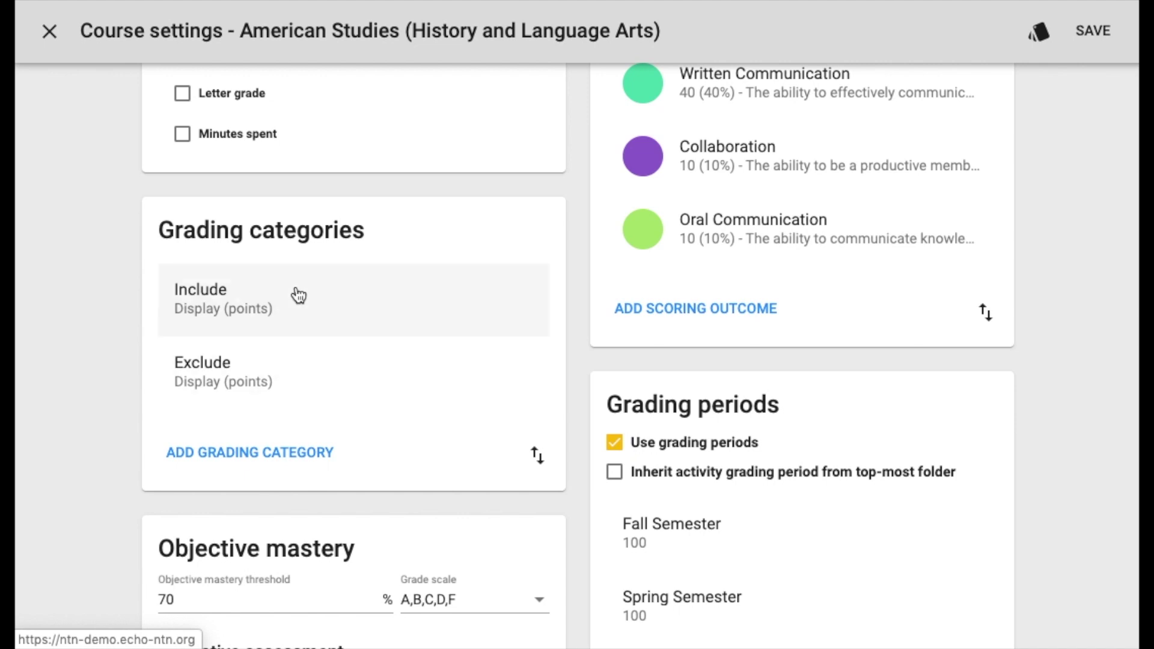
left_click(296, 307)
double_click(342, 261)
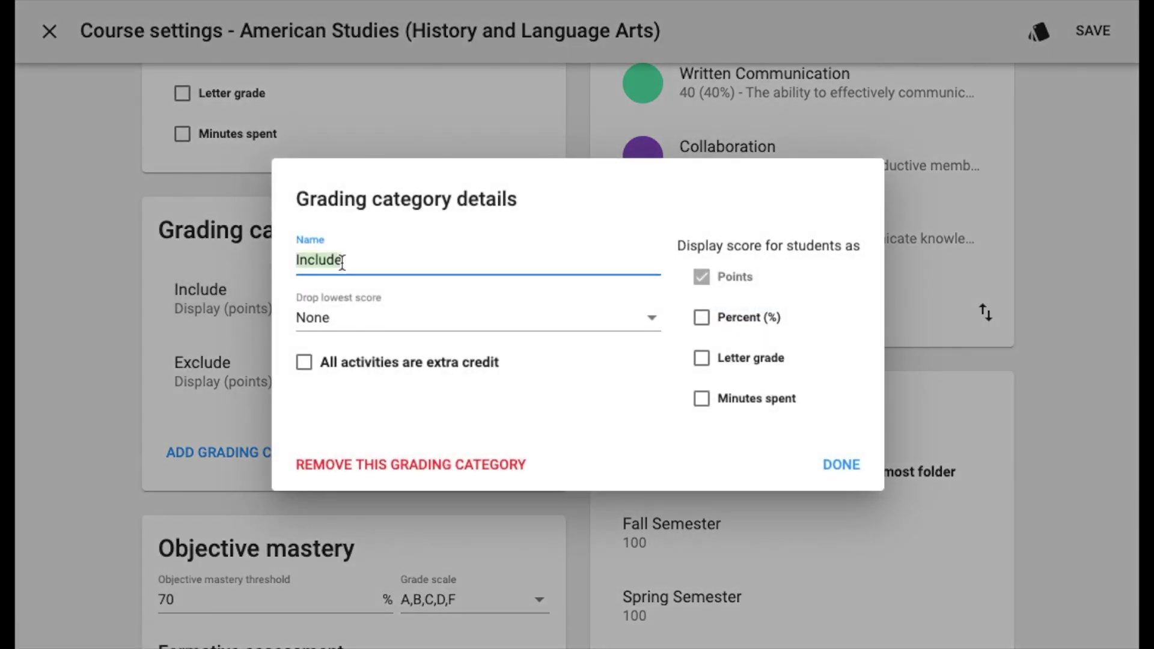
type("Graded")
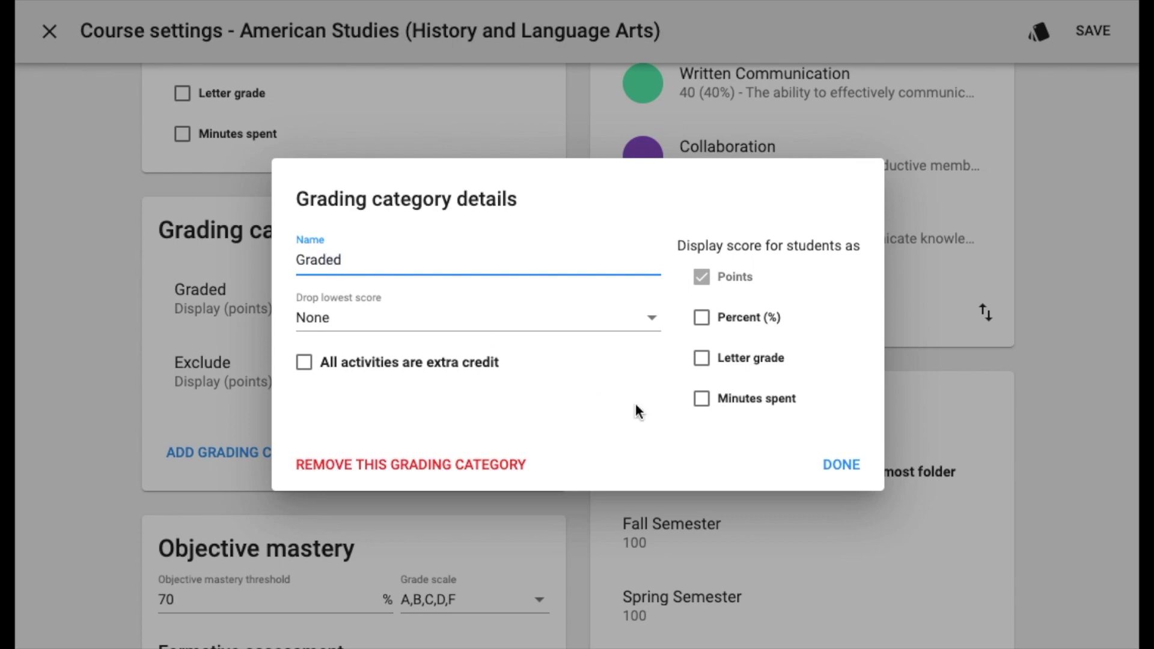
left_click(831, 468)
Rename the Exclude category to Ungraded and save the course settings
left_click(250, 384)
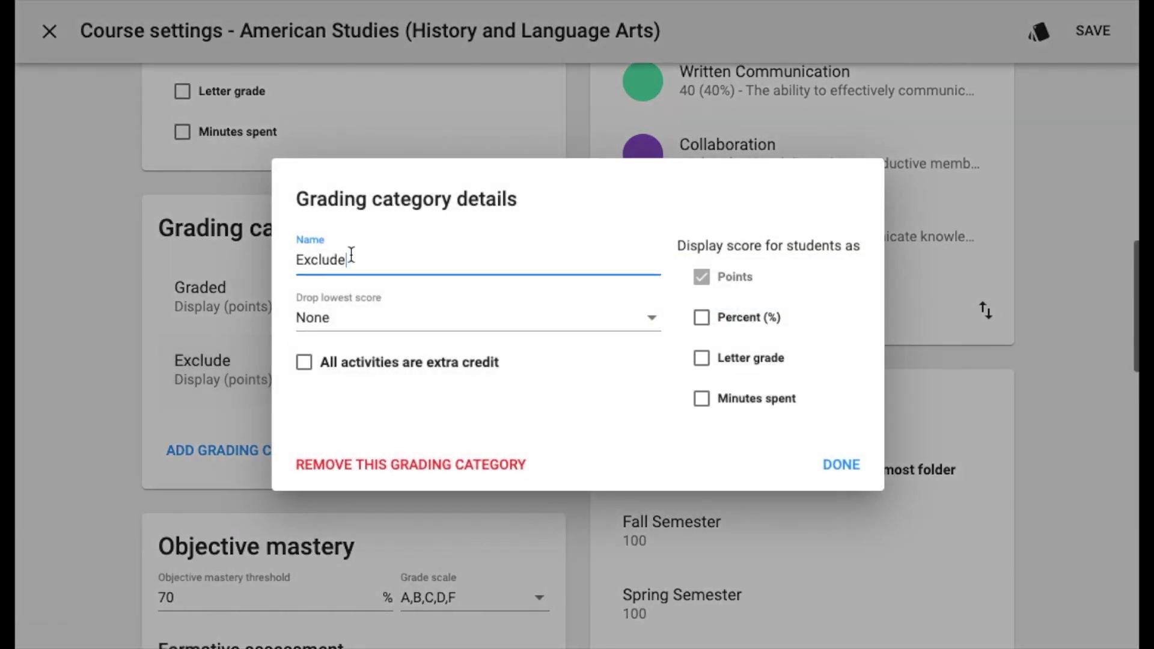
double_click(354, 255)
type("Ungraded")
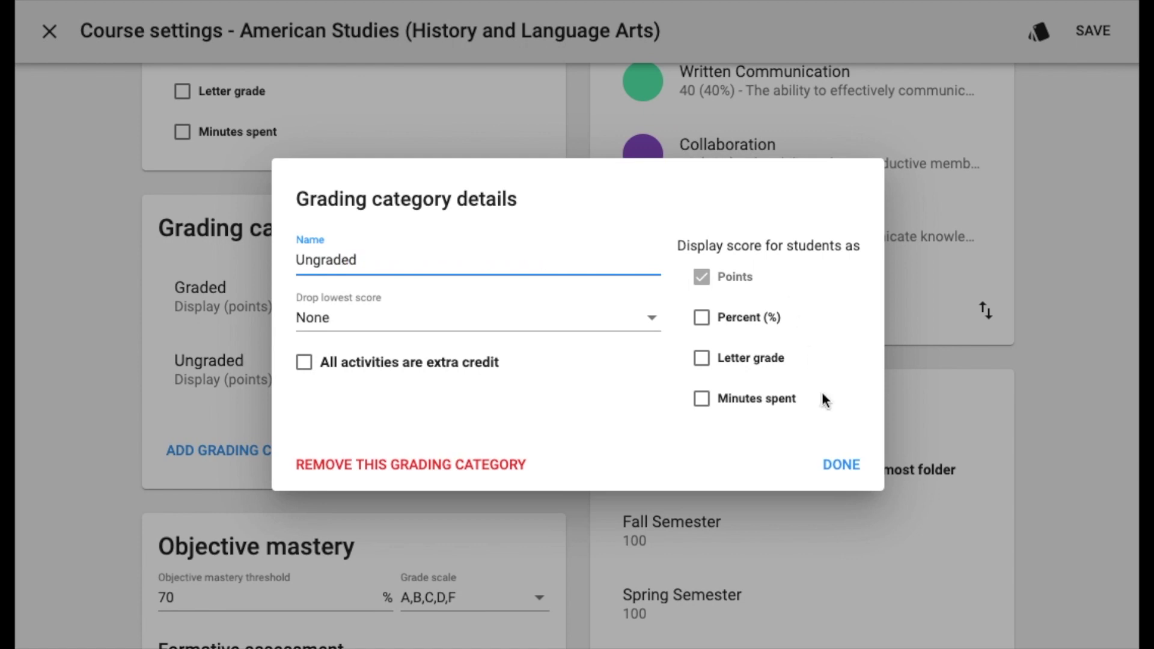
left_click(832, 468)
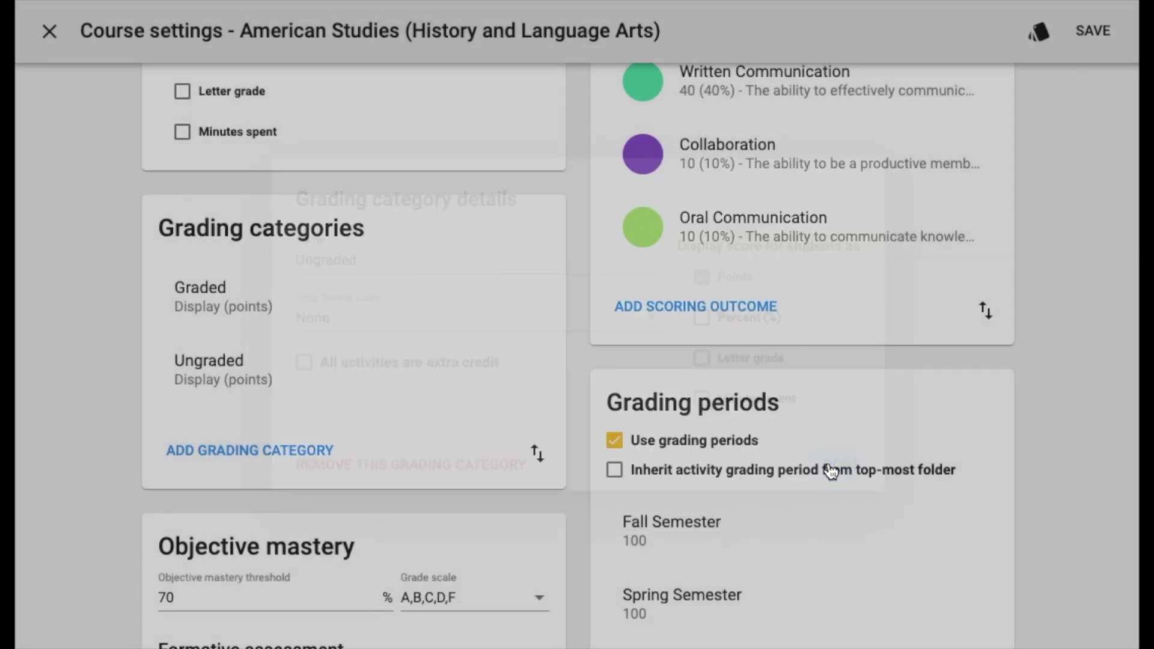
left_click(1103, 46)
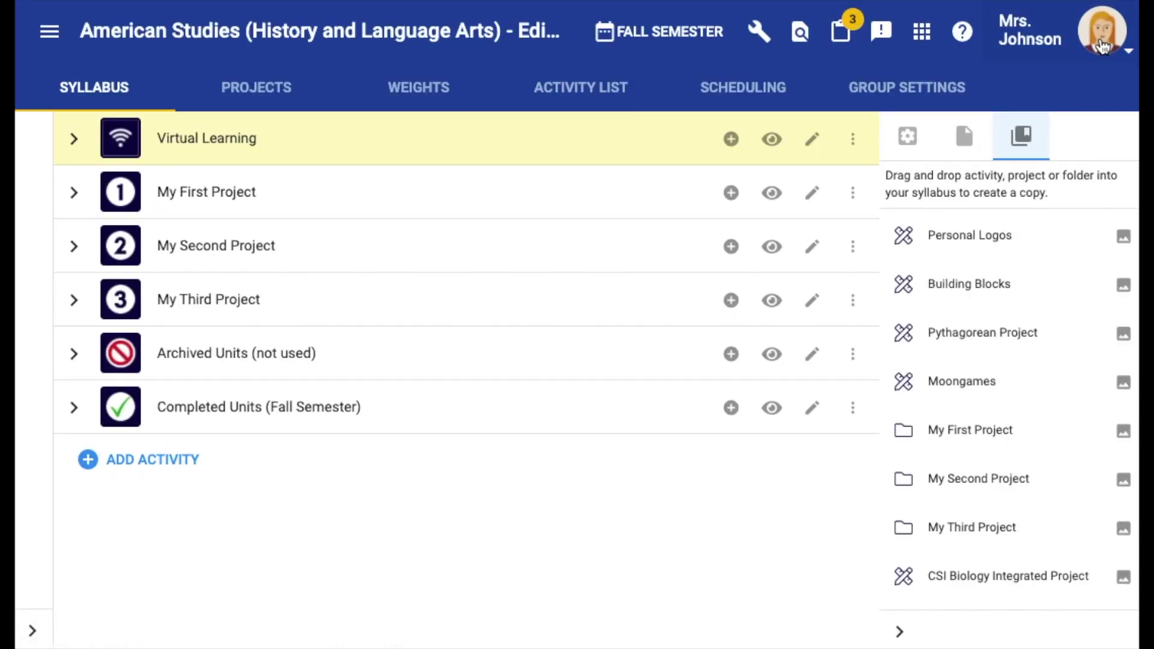
Open Virtual Day Assignment 2 under Virtual Learning > March 23-27 in the activity editor
left_click(74, 139)
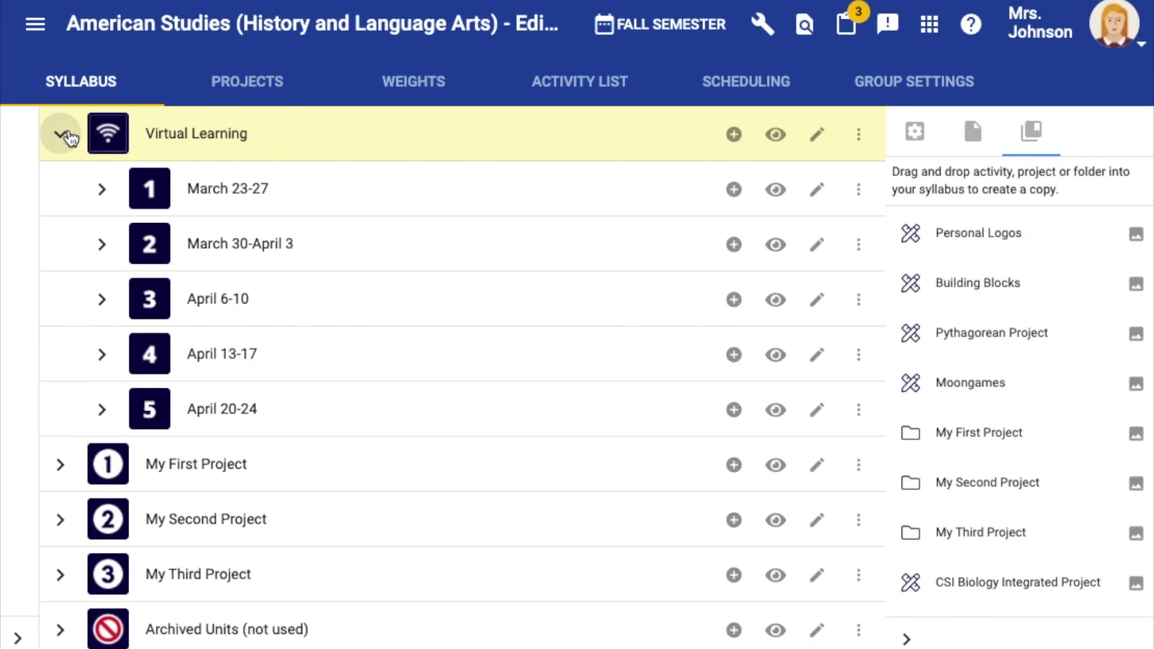
left_click(103, 190)
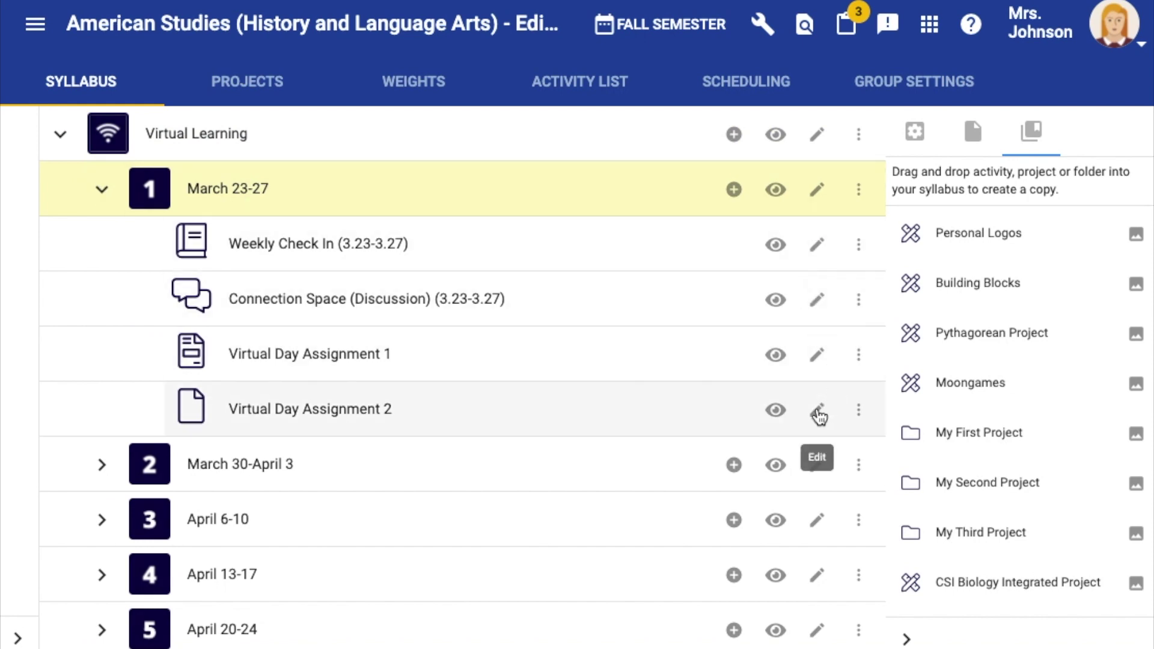
left_click(818, 412)
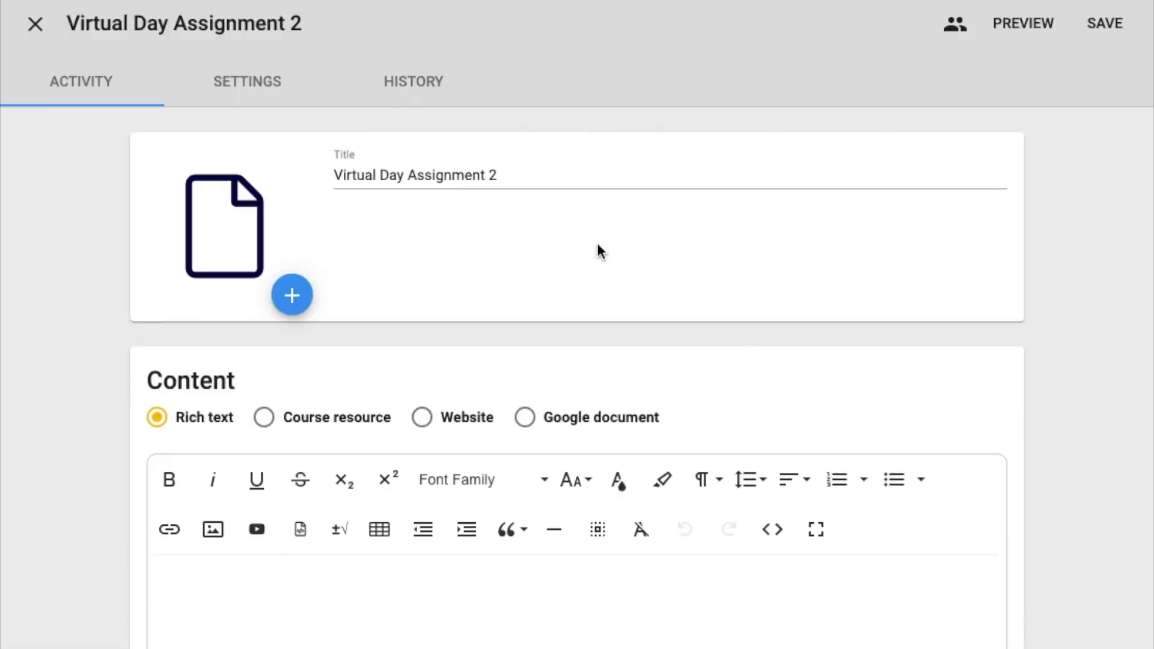
Make Virtual Day Assignment 2 gradable with Single document as the submission type
left_click(232, 85)
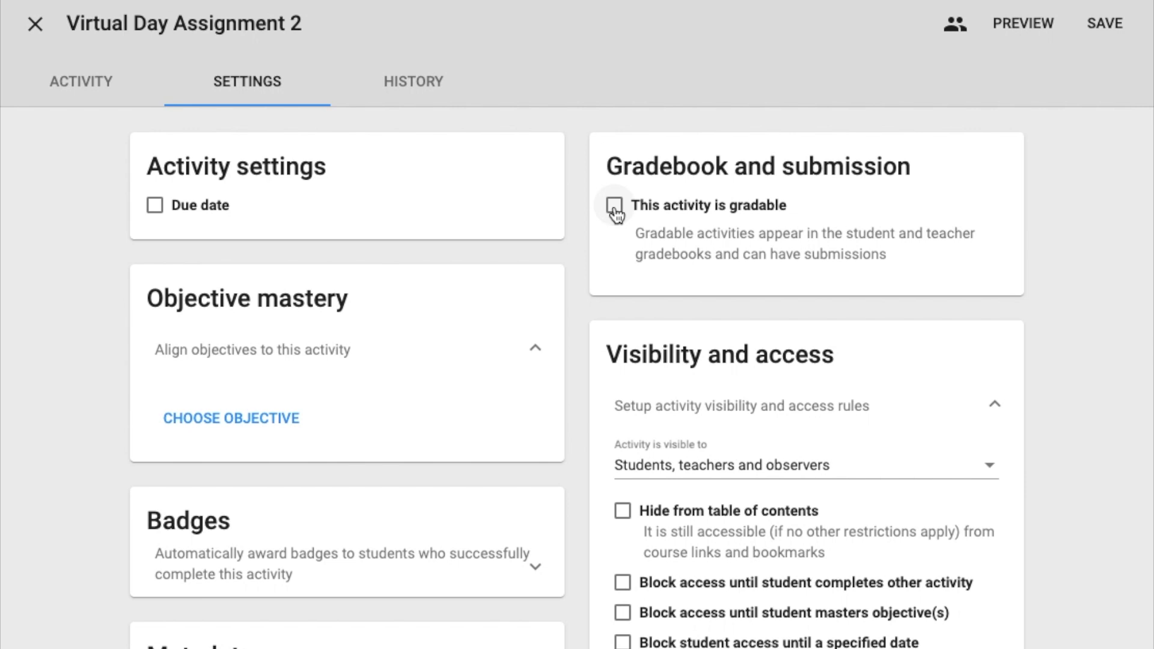
left_click(615, 208)
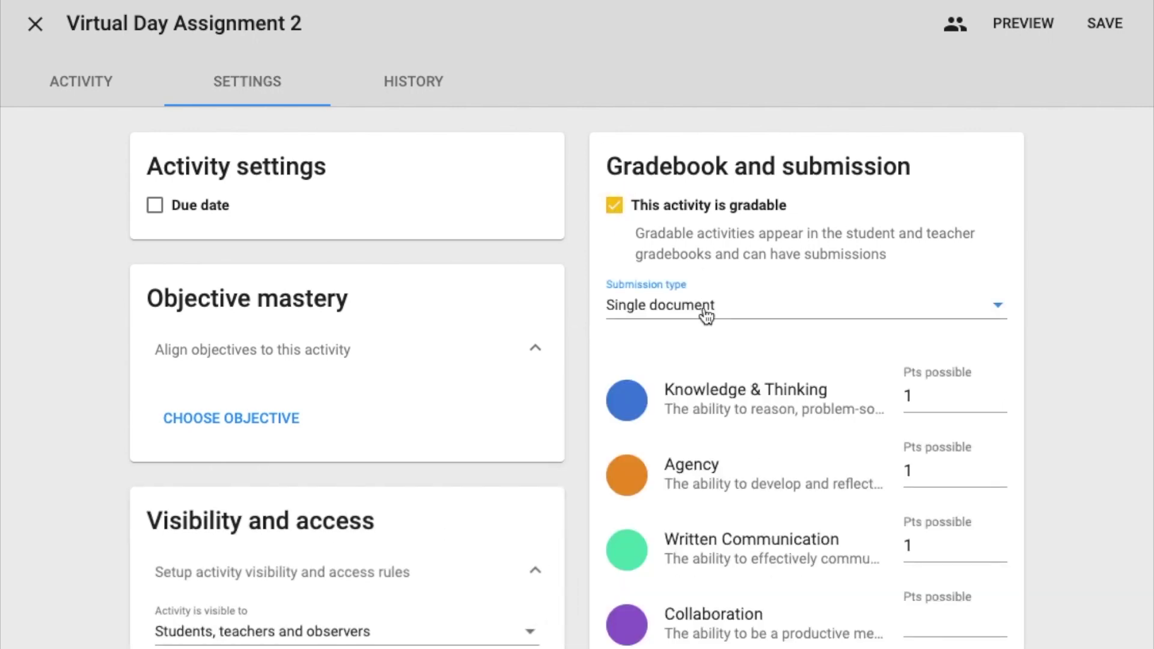
left_click(706, 316)
left_click(687, 315)
Set its grading category to Ungraded and save the settings
scroll(682, 298, "down", 3)
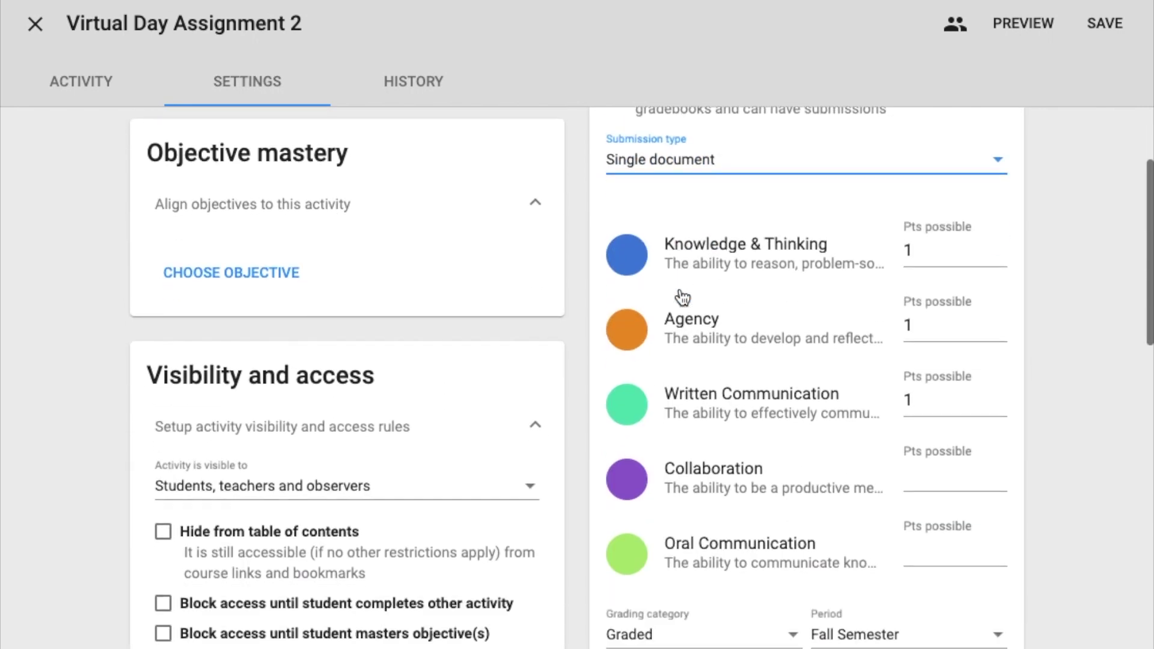
scroll(683, 297, "down", 1)
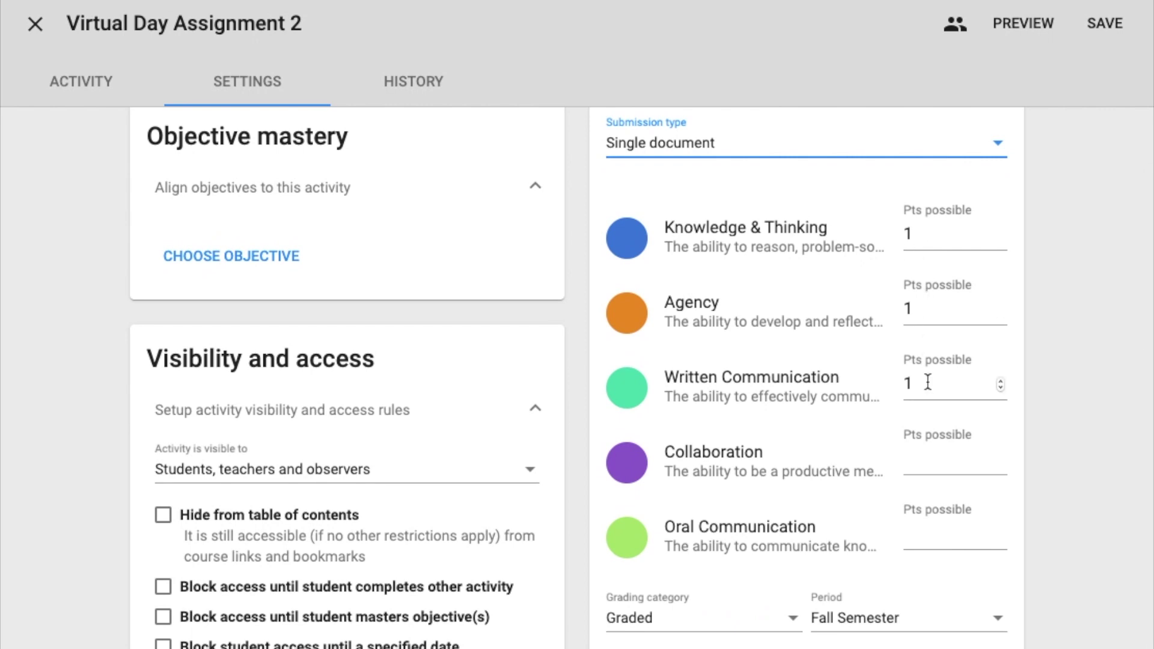
scroll(926, 381, "down", 3)
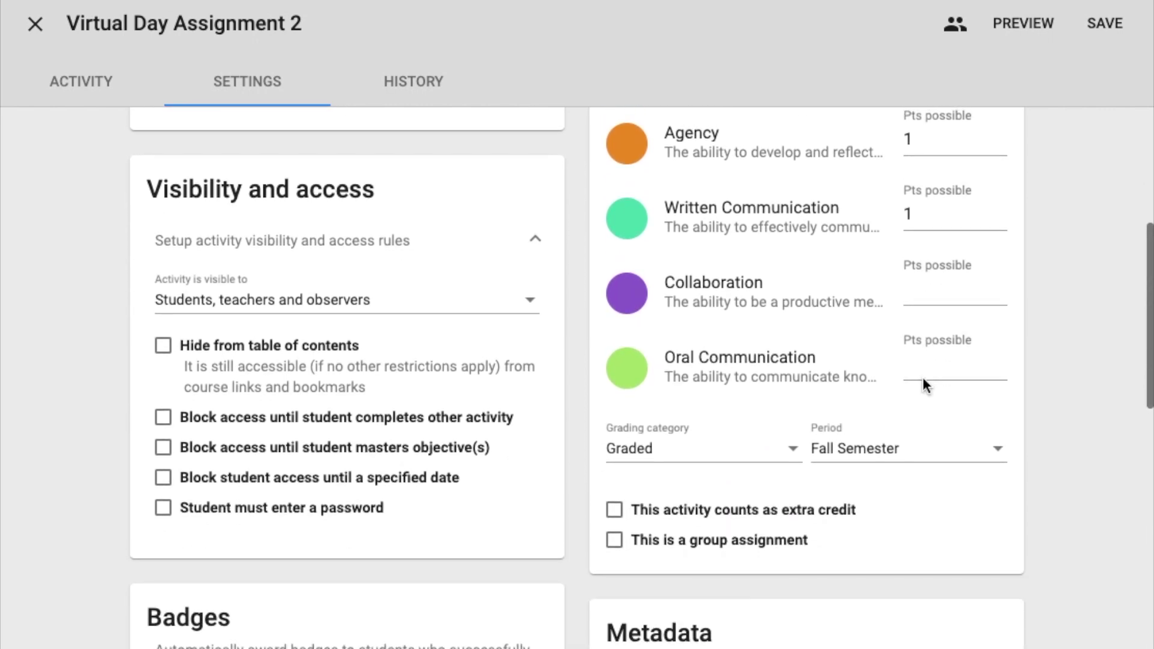
left_click(667, 453)
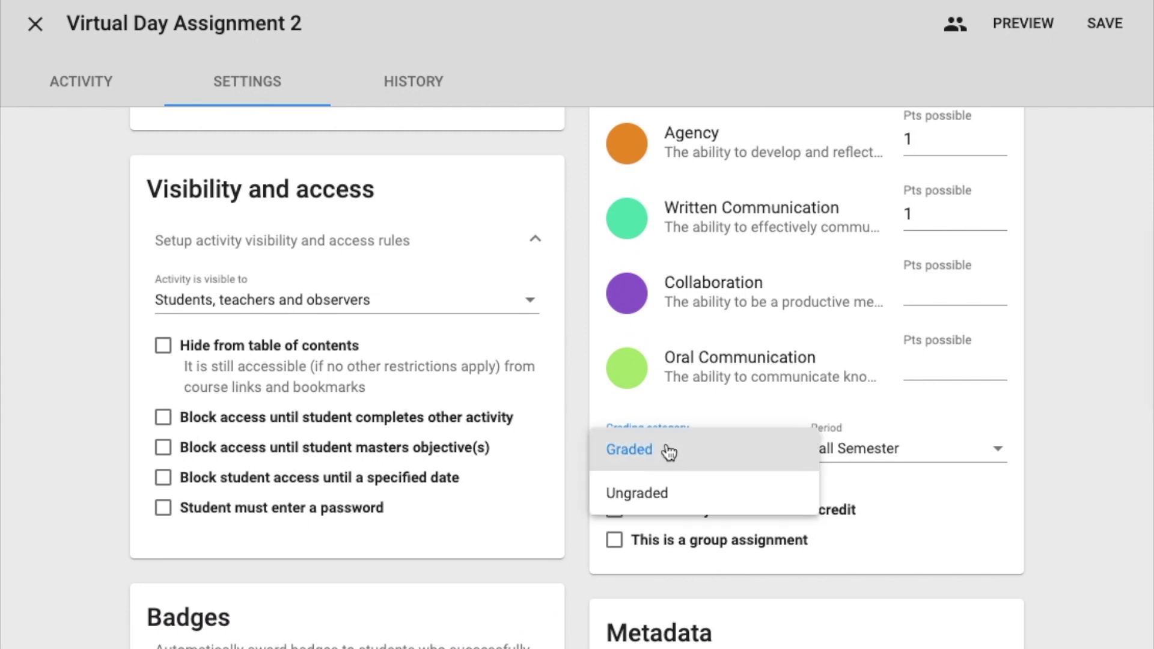
left_click(636, 501)
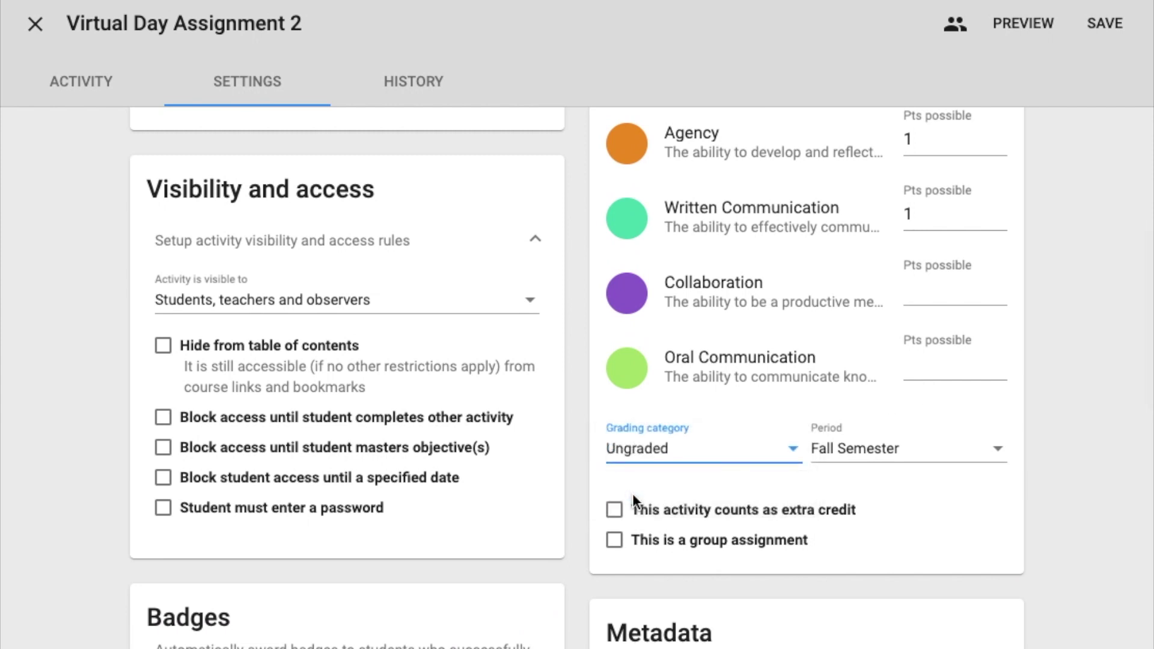
scroll(1111, 458, "up", 3)
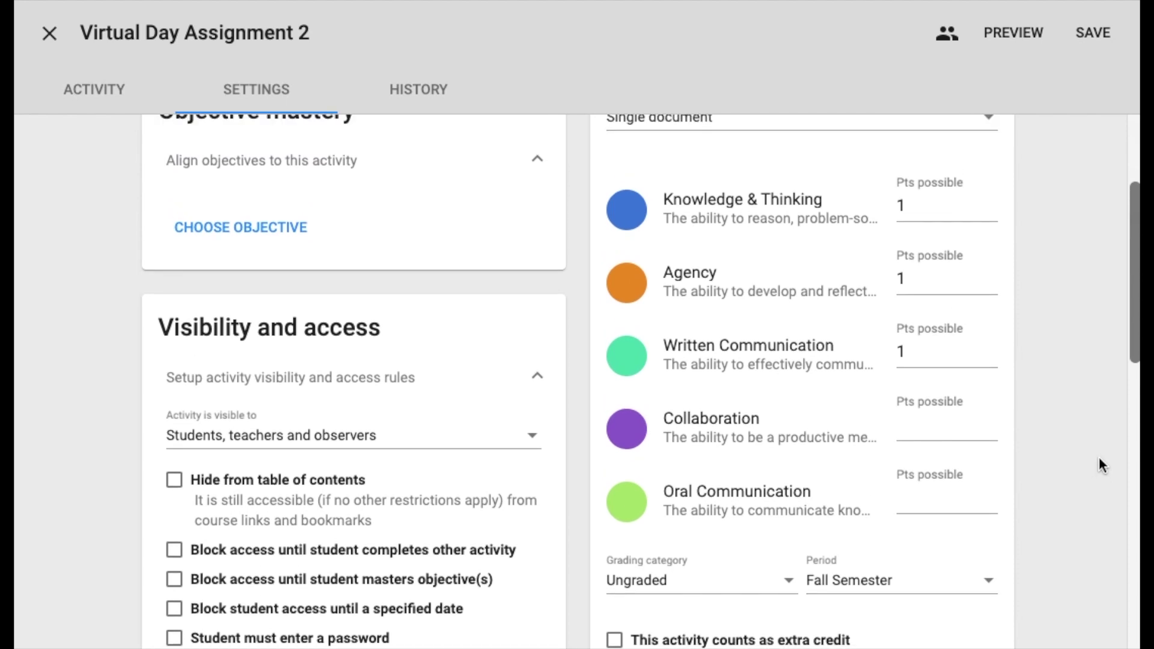
scroll(1100, 457, "down", 2)
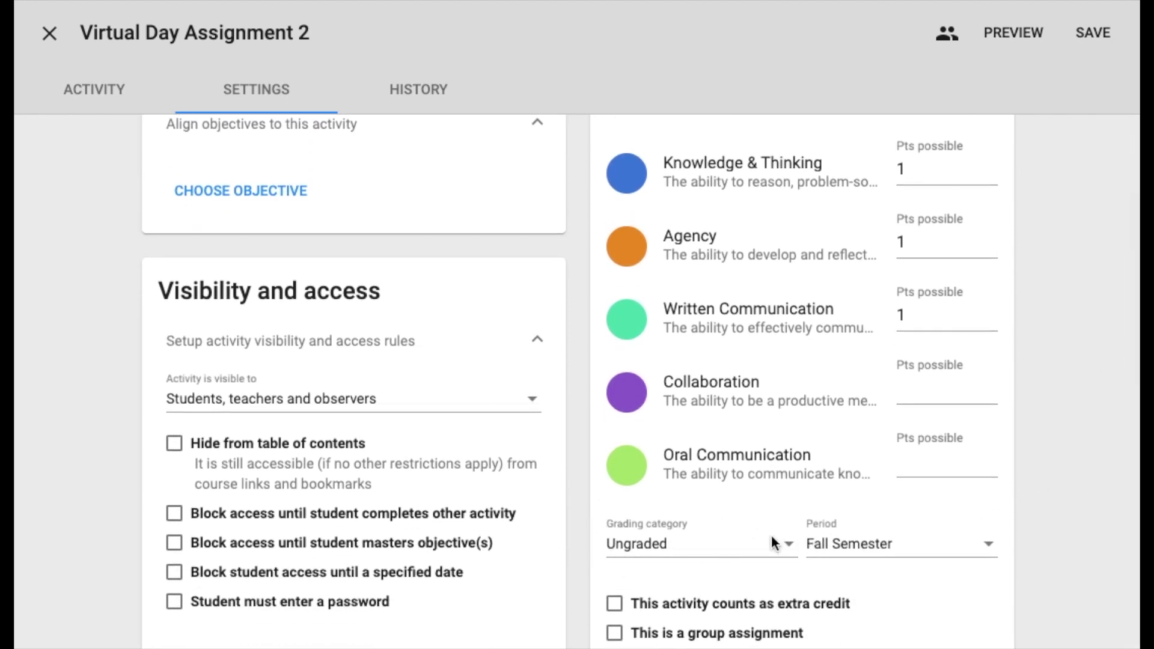
scroll(1034, 480, "up", 3)
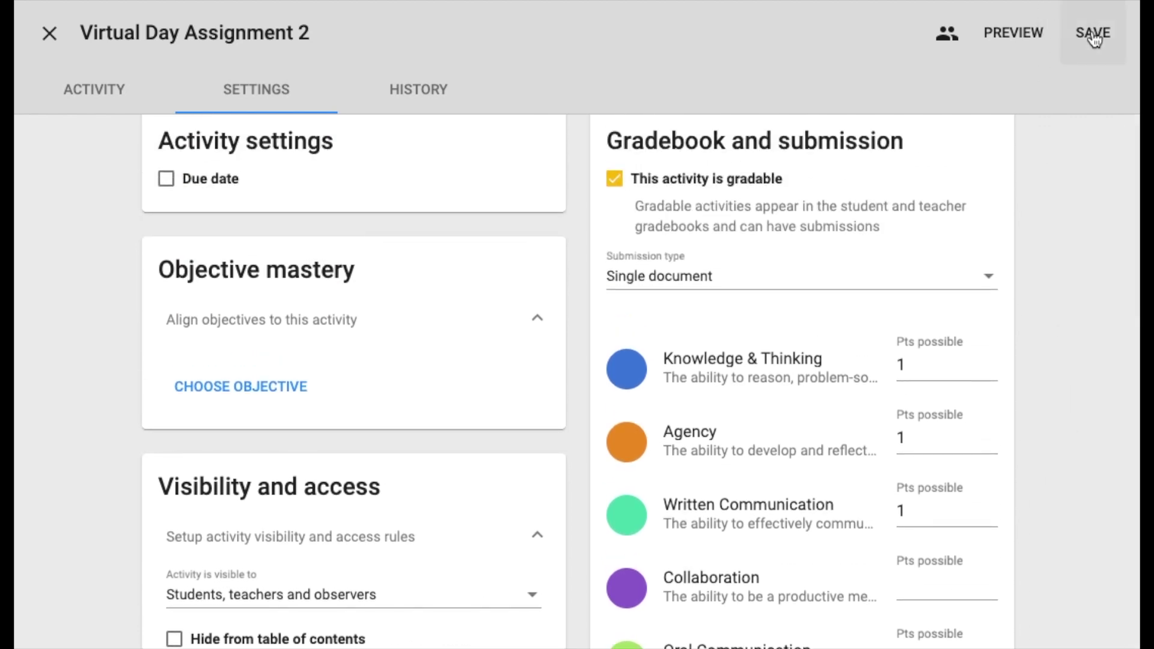
left_click(1093, 38)
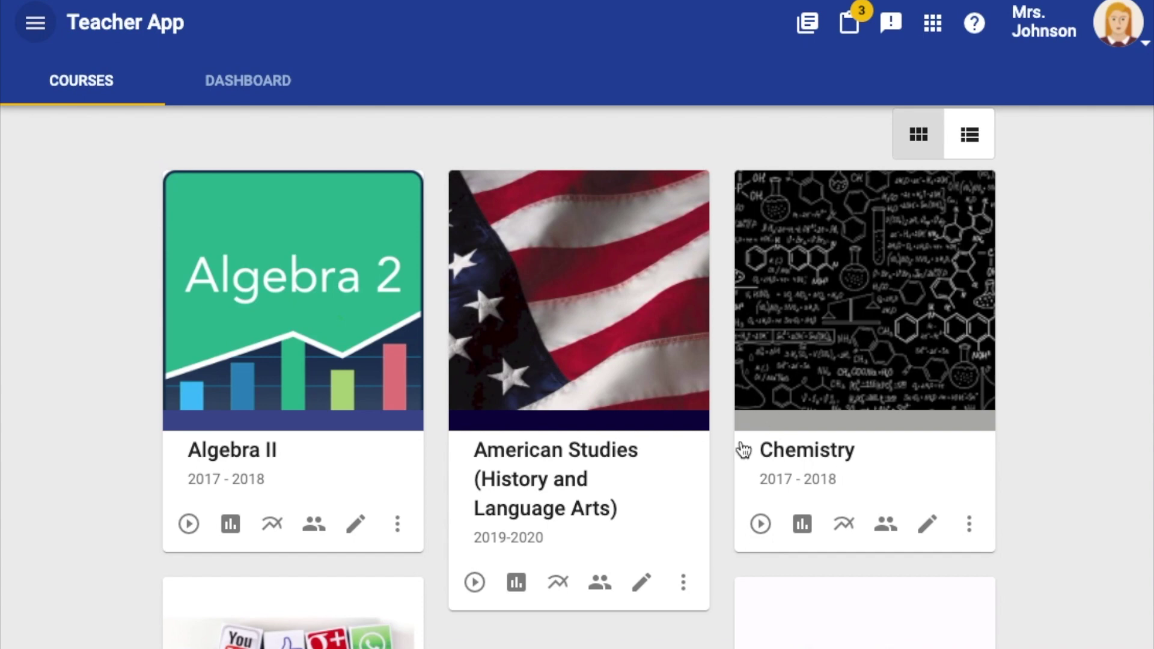
In American Studies, expand Virtual Learning and March 23-27, then open Weekly Check In
left_click(638, 396)
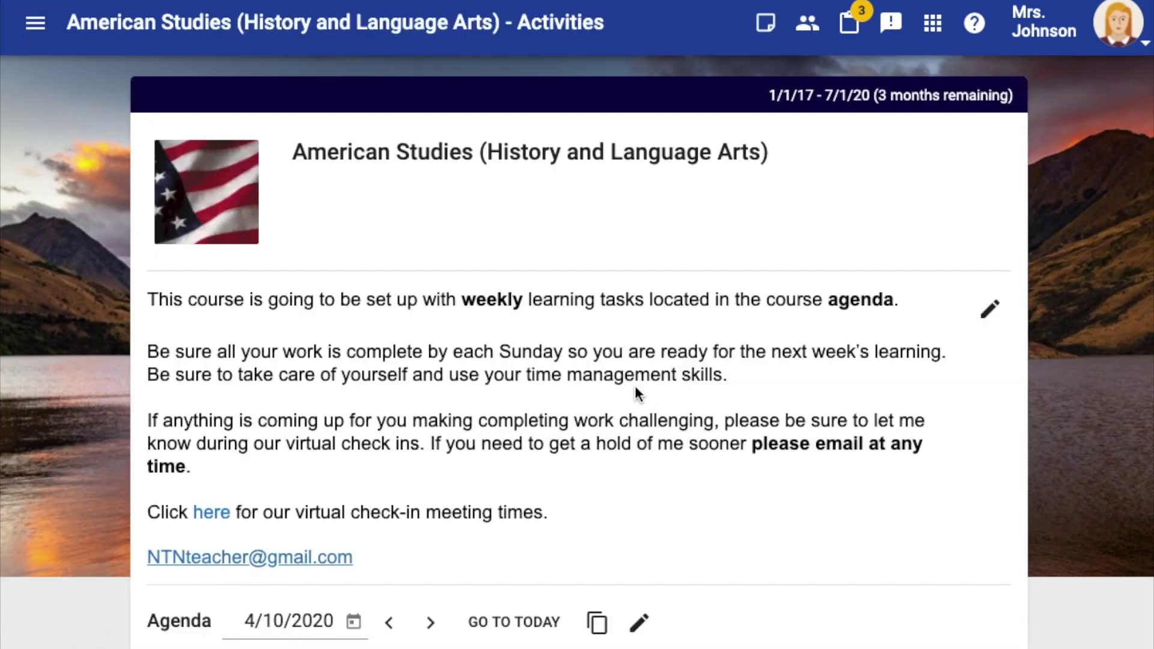
scroll(638, 391, "down", 5)
scroll(636, 392, "down", 15)
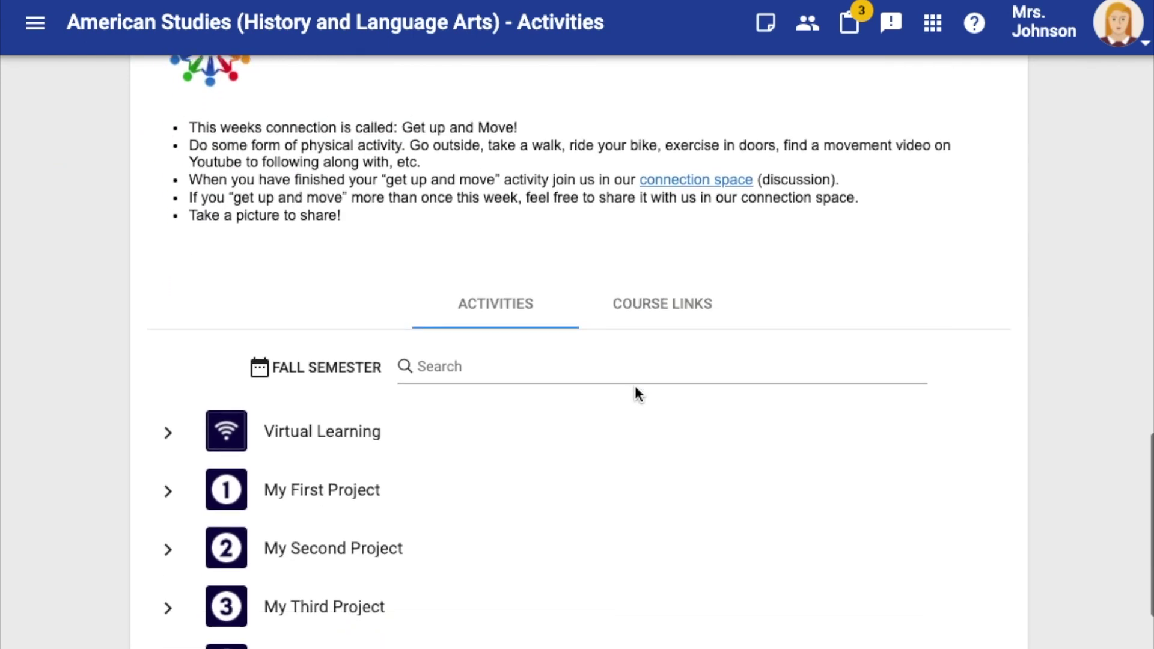
left_click(168, 302)
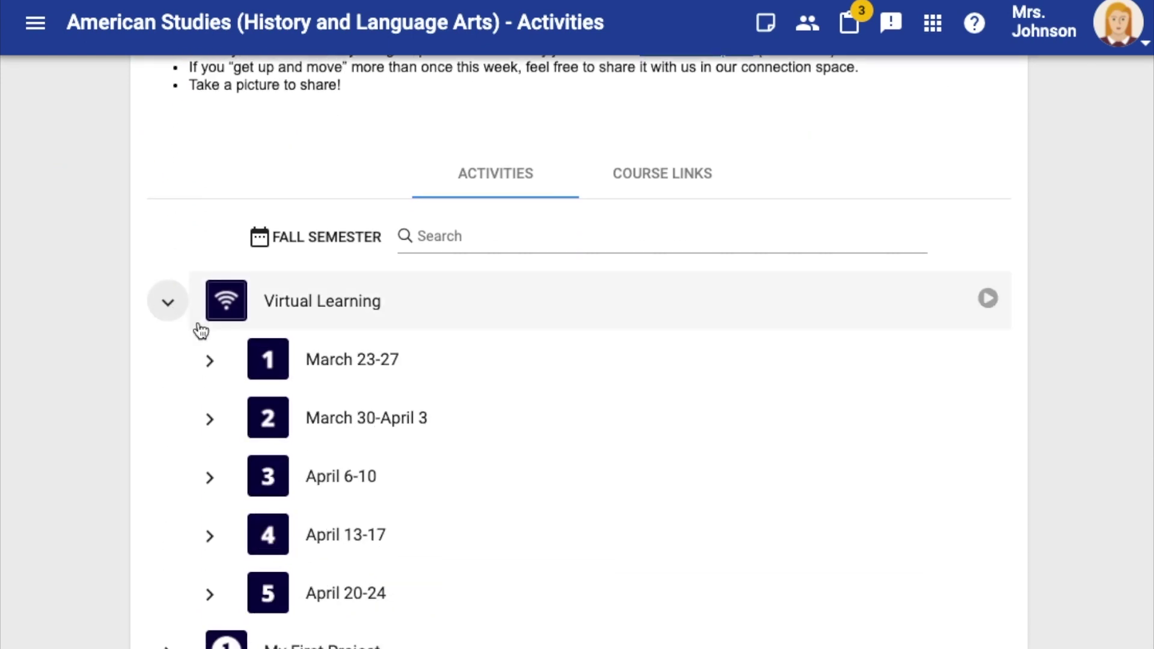
left_click(210, 356)
left_click(438, 415)
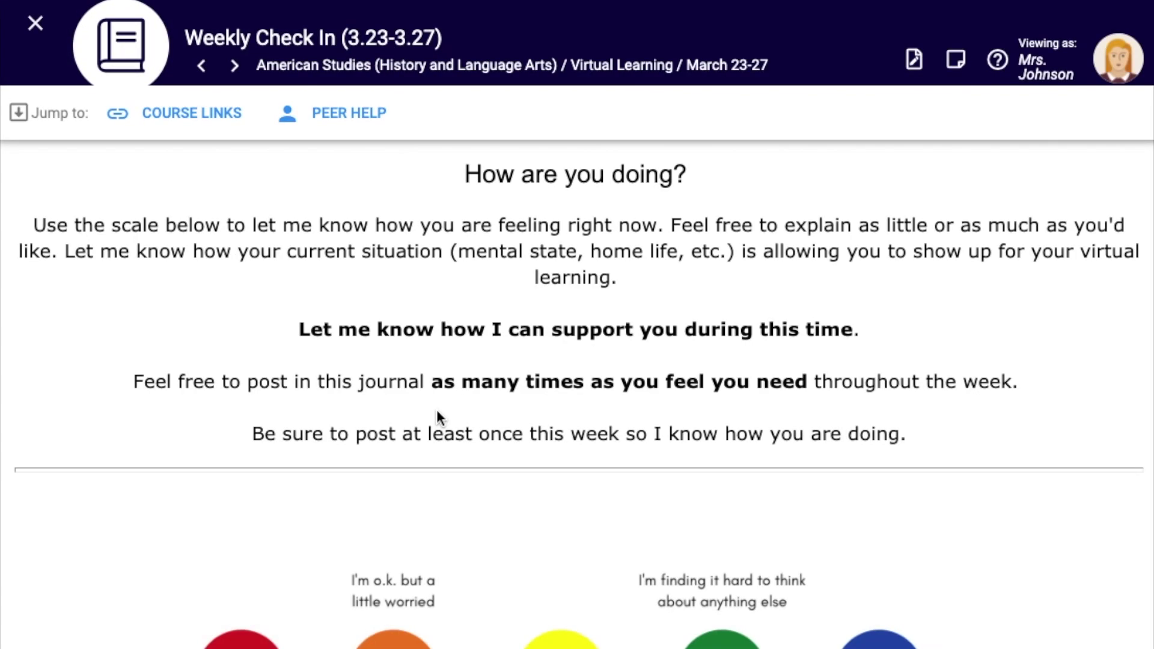
Choose a student with two entries from the Student list and scroll through their posts
scroll(436, 410, "down", 6)
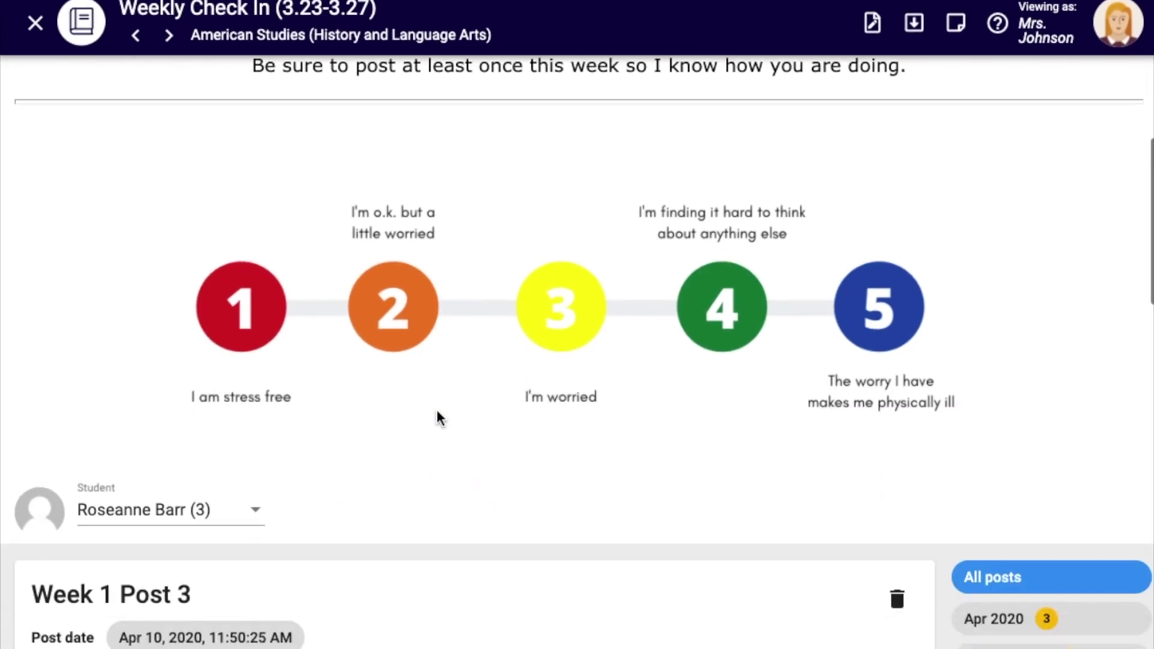
left_click(253, 489)
scroll(228, 403, "down", 2)
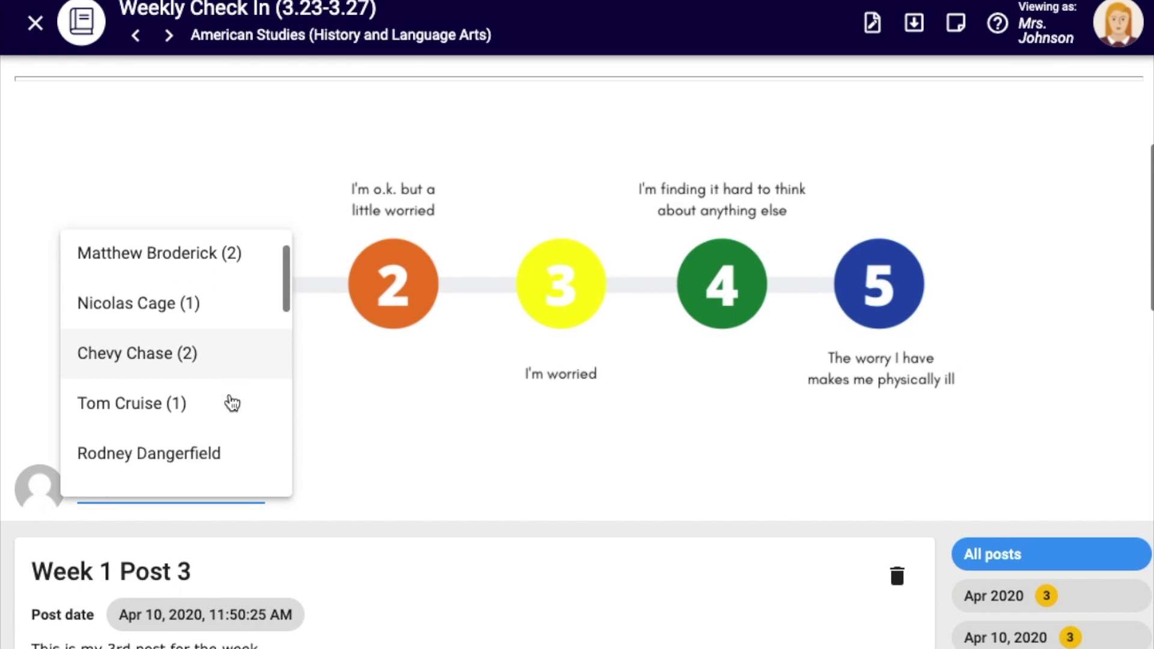
scroll(227, 402, "up", 2)
scroll(226, 403, "down", 8)
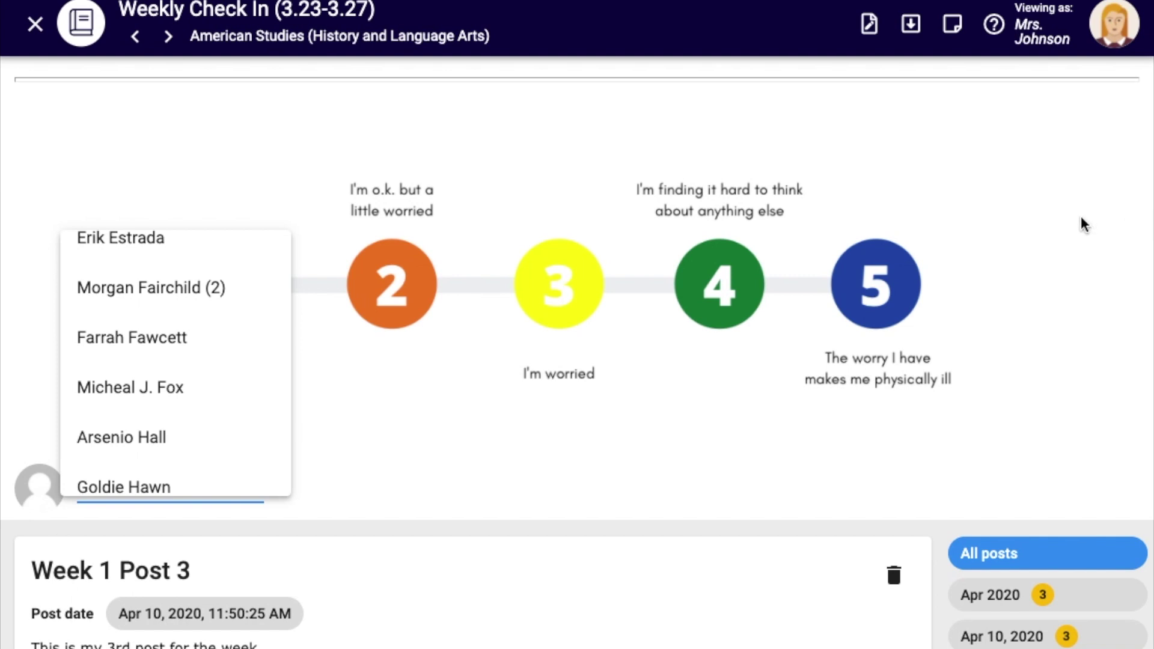
scroll(198, 307, "down", 1)
scroll(198, 307, "up", 5)
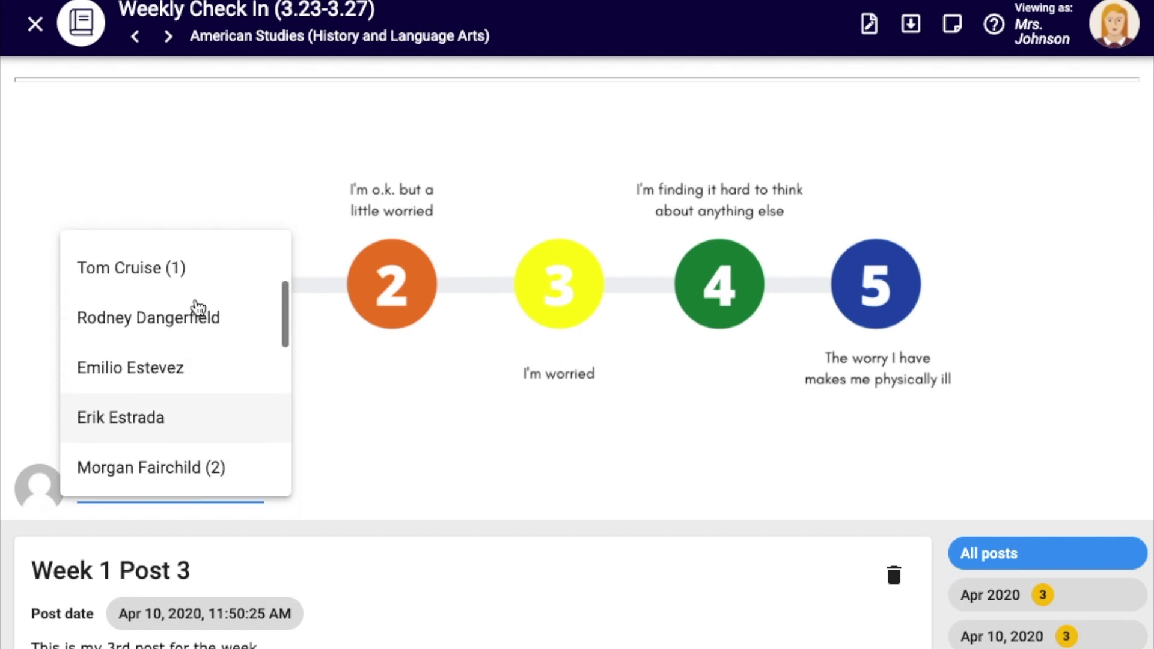
scroll(196, 306, "up", 2)
left_click(194, 306)
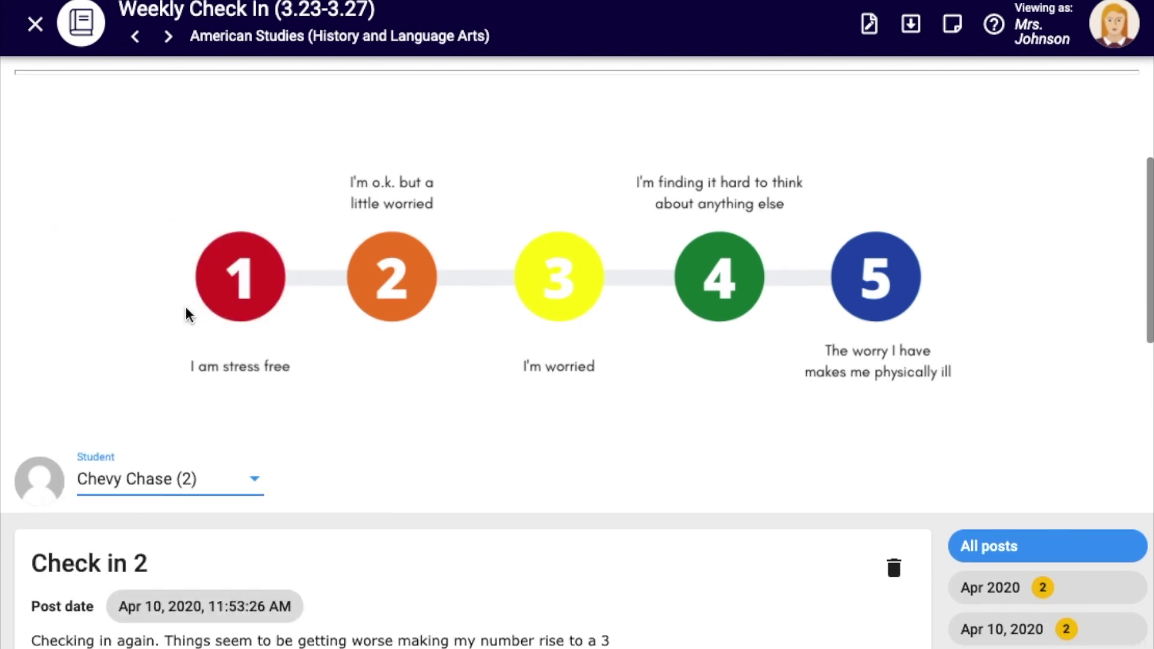
scroll(505, 344, "down", 5)
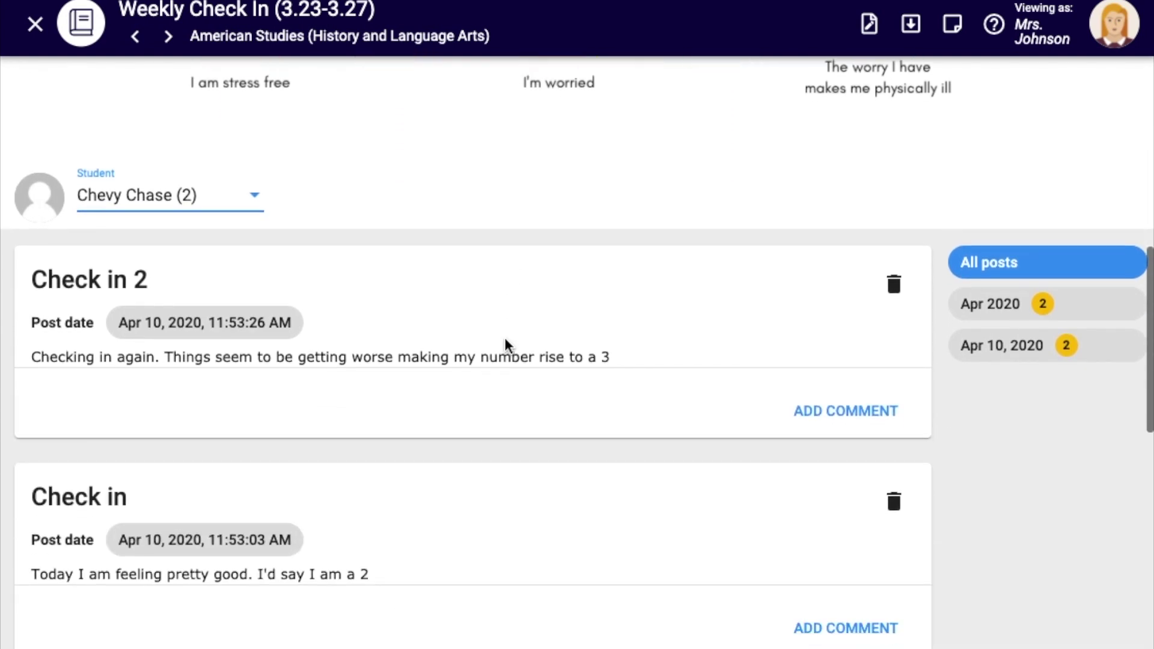
scroll(504, 344, "down", 1)
Save the comment 'This is my feedback.' on the Check in 2 and Check in posts
left_click(858, 333)
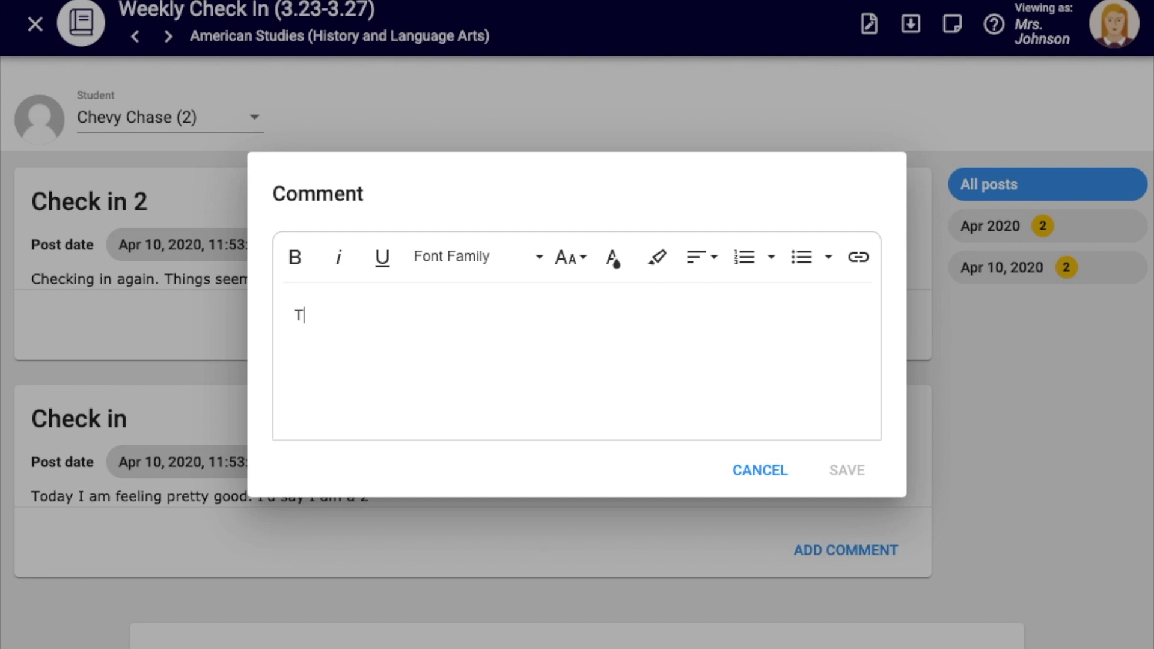
type("This is my feedback.")
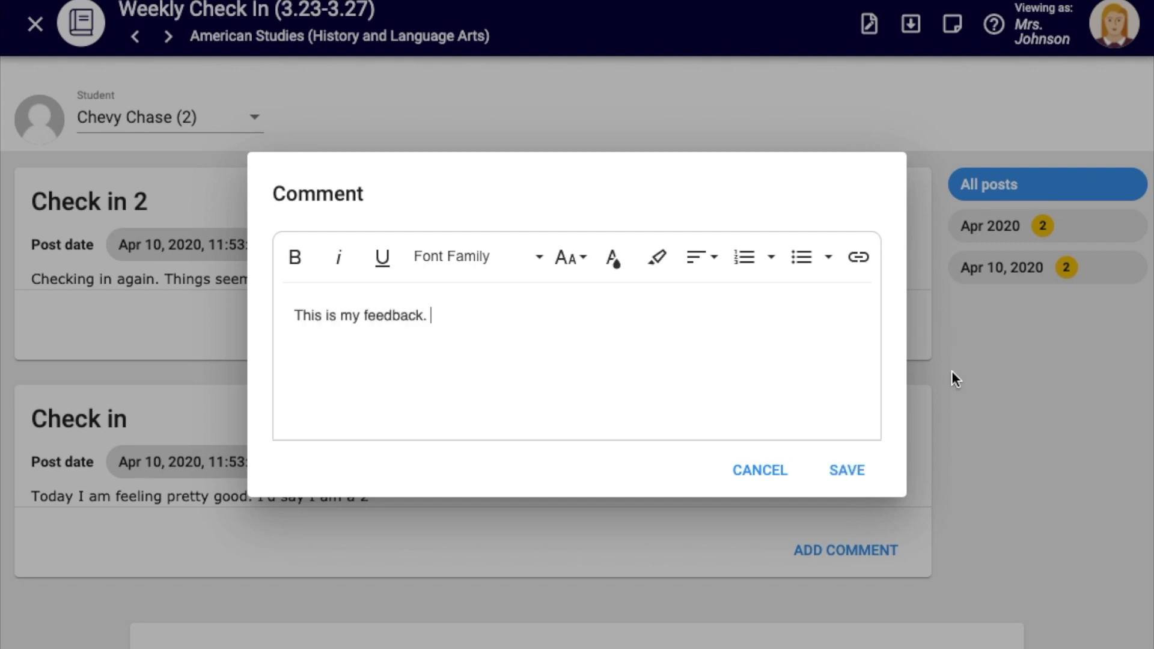
left_click(848, 469)
scroll(859, 479, "down", 3)
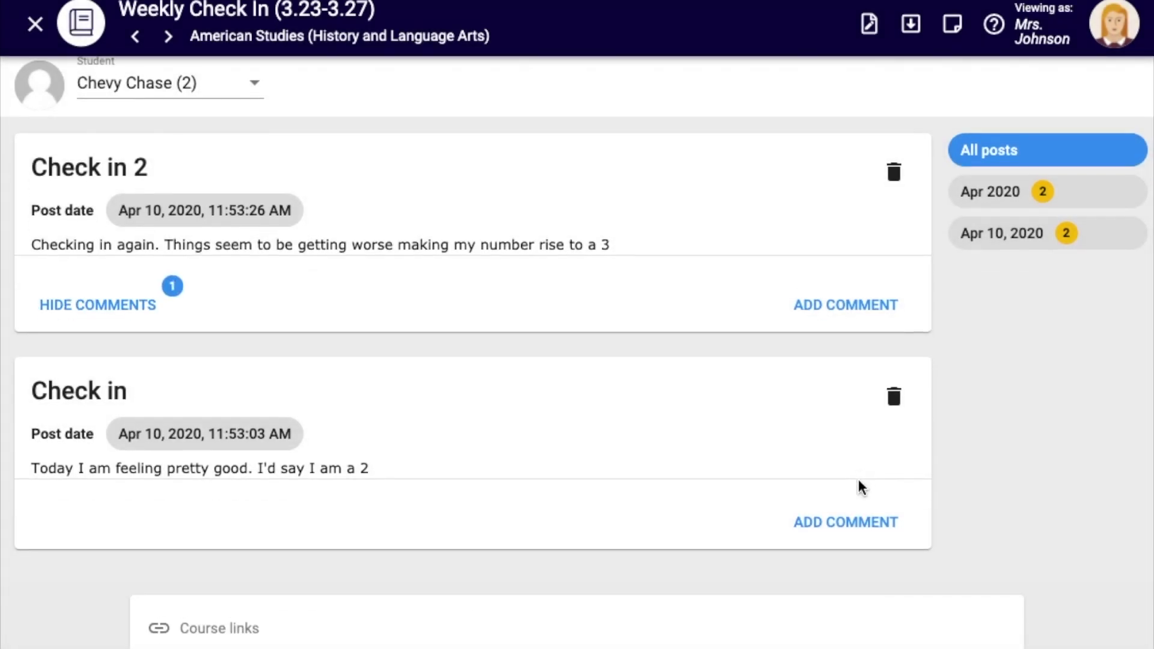
left_click(865, 543)
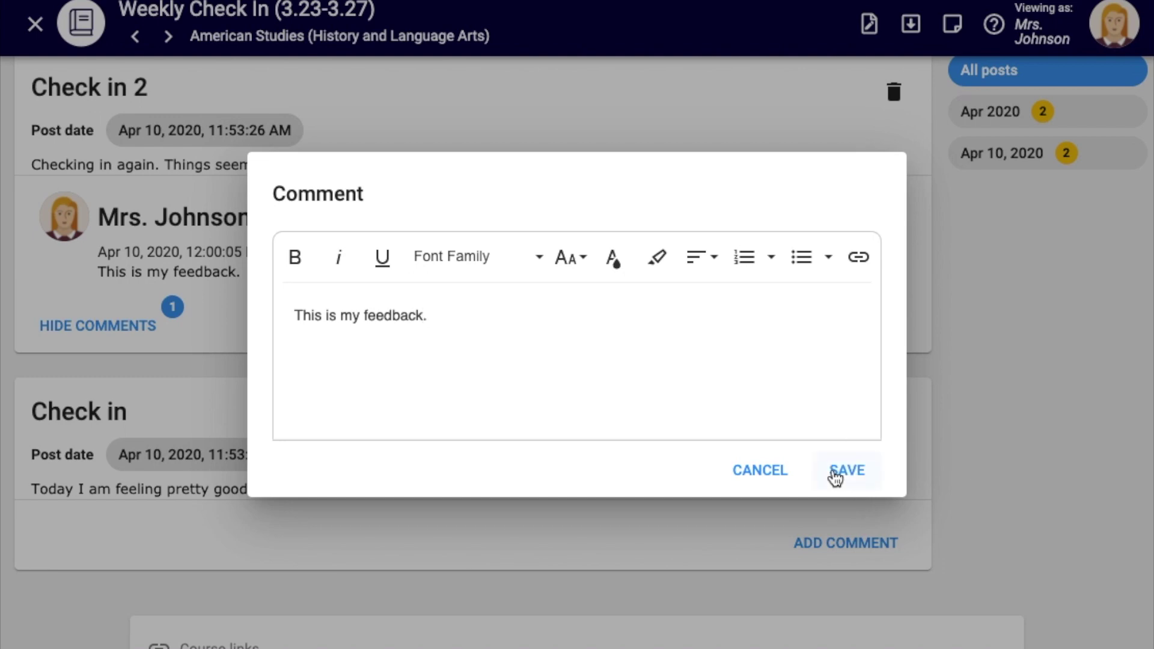
left_click(849, 469)
scroll(795, 355, "up", 6)
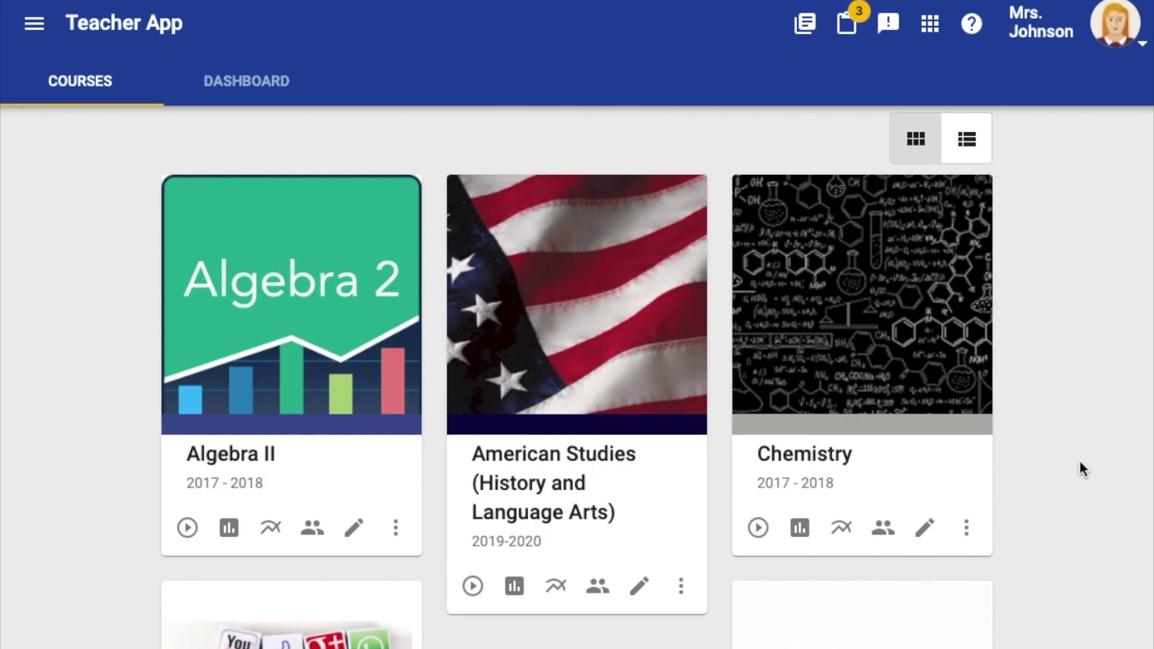
In the American Studies course editor, add a Journal activity to the March 23-27 week
left_click(641, 588)
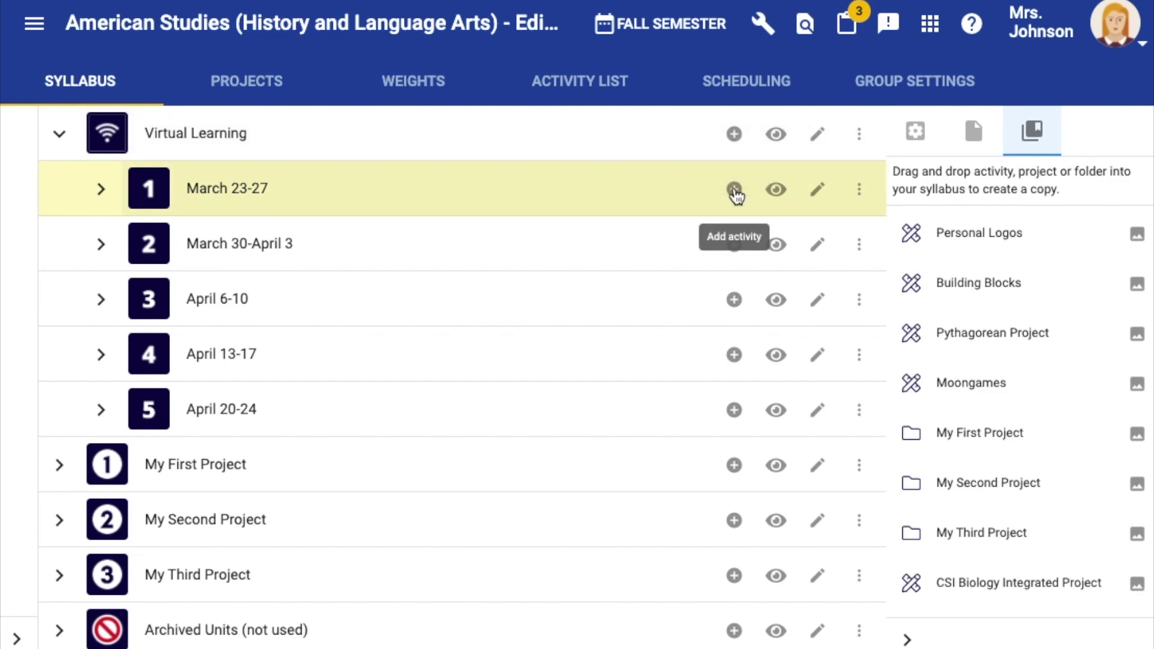
left_click(735, 189)
scroll(734, 433, "down", 3)
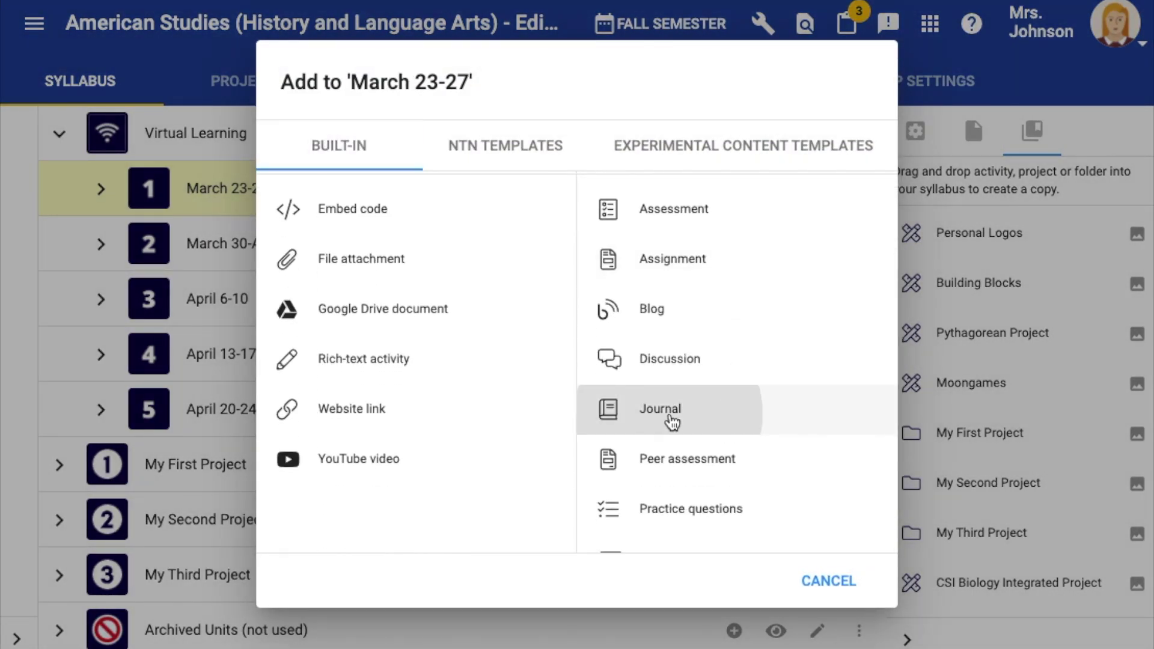
left_click(667, 415)
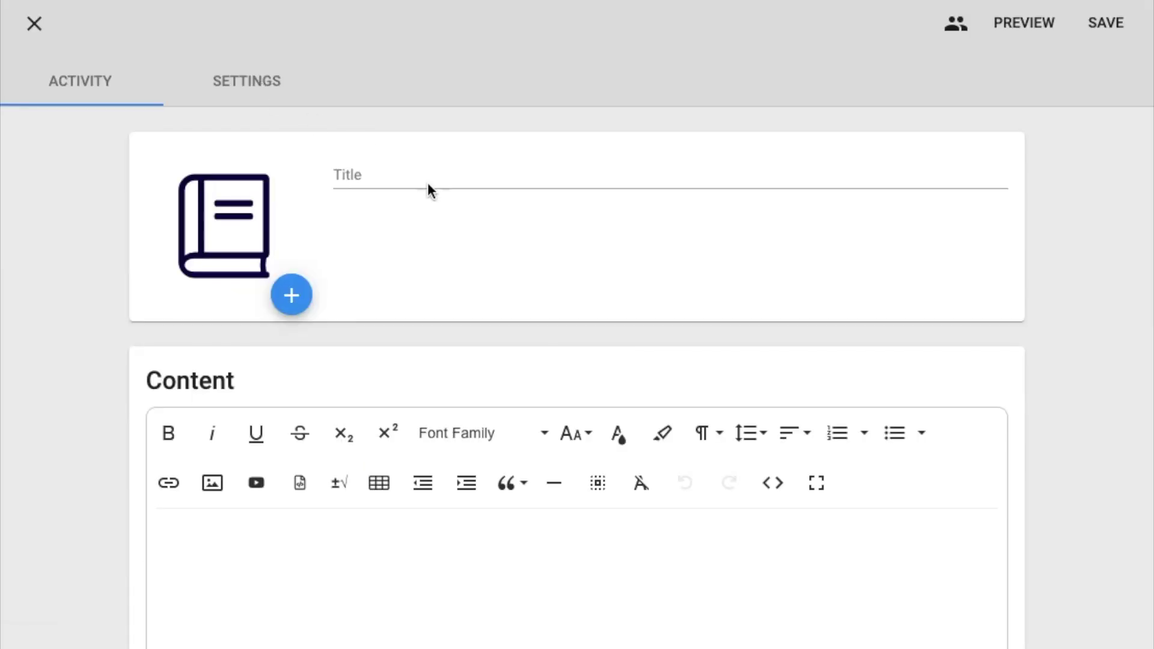
Title the journal 'Weekly Journal', add Day 1 to Day 5 content lines, and save
left_click(429, 180)
type("Week")
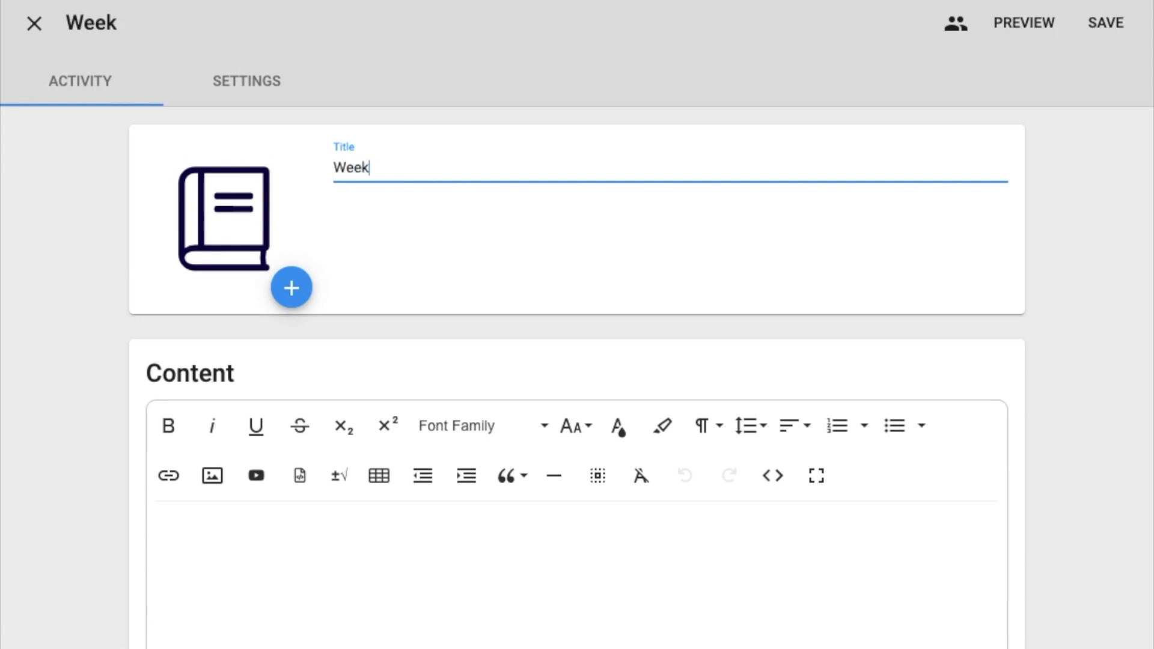
type("ly Journal")
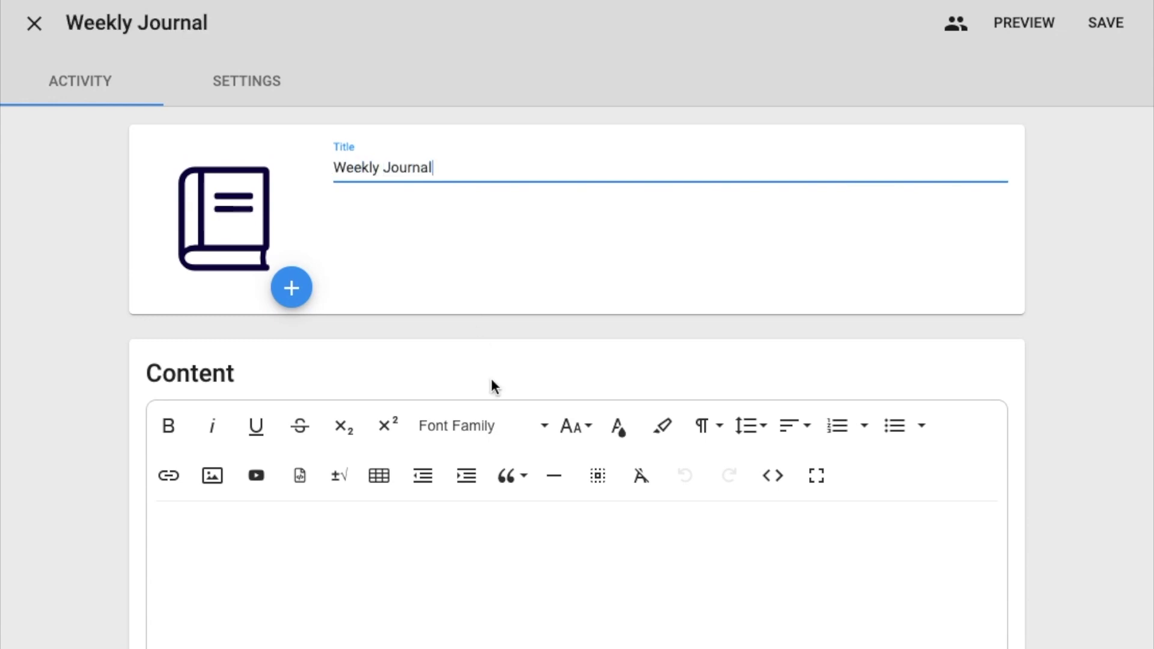
left_click(492, 603)
type("Day 1:")
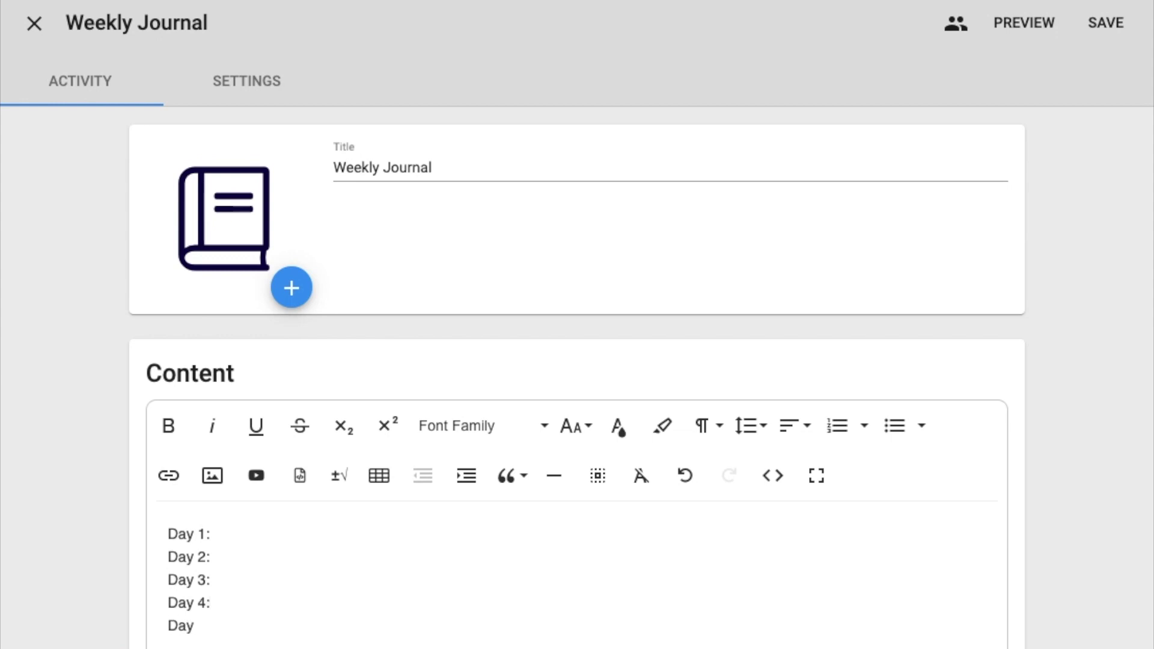
left_click(217, 88)
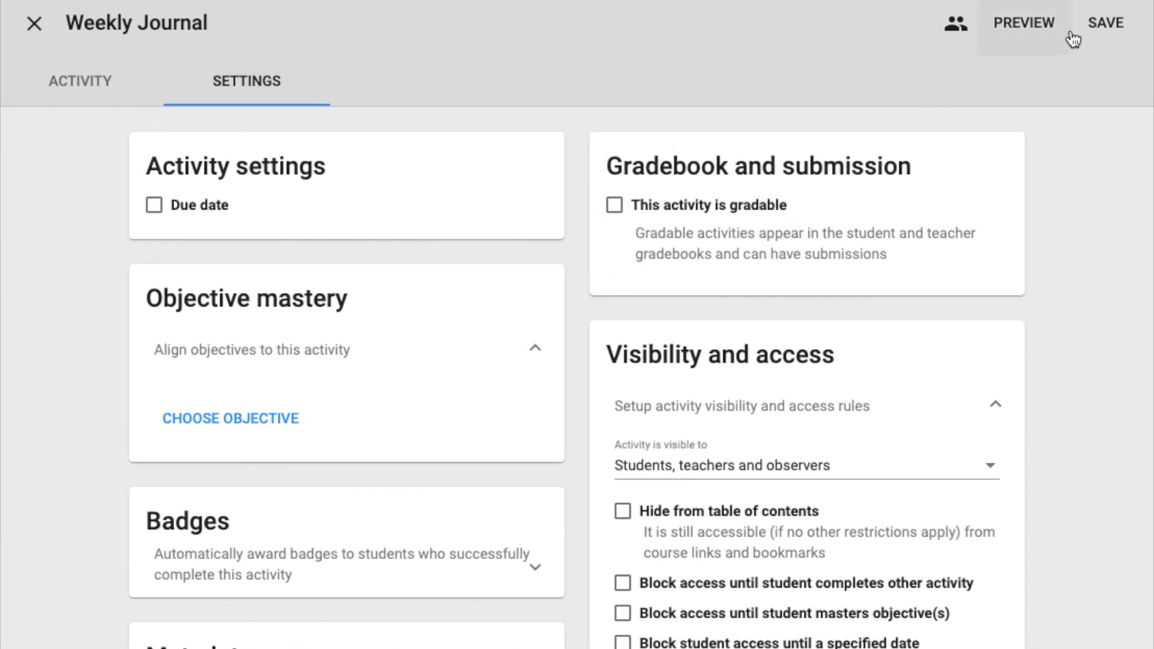
left_click(1110, 30)
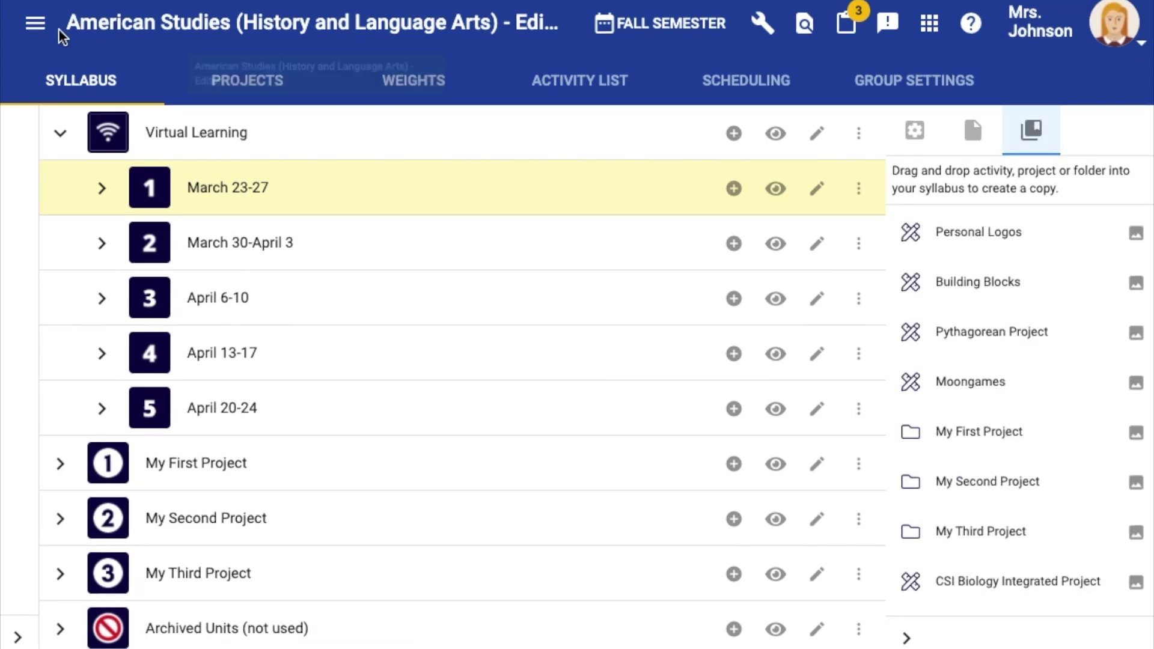
Go to the course's Activities page and open Weekly Check In
left_click(32, 26)
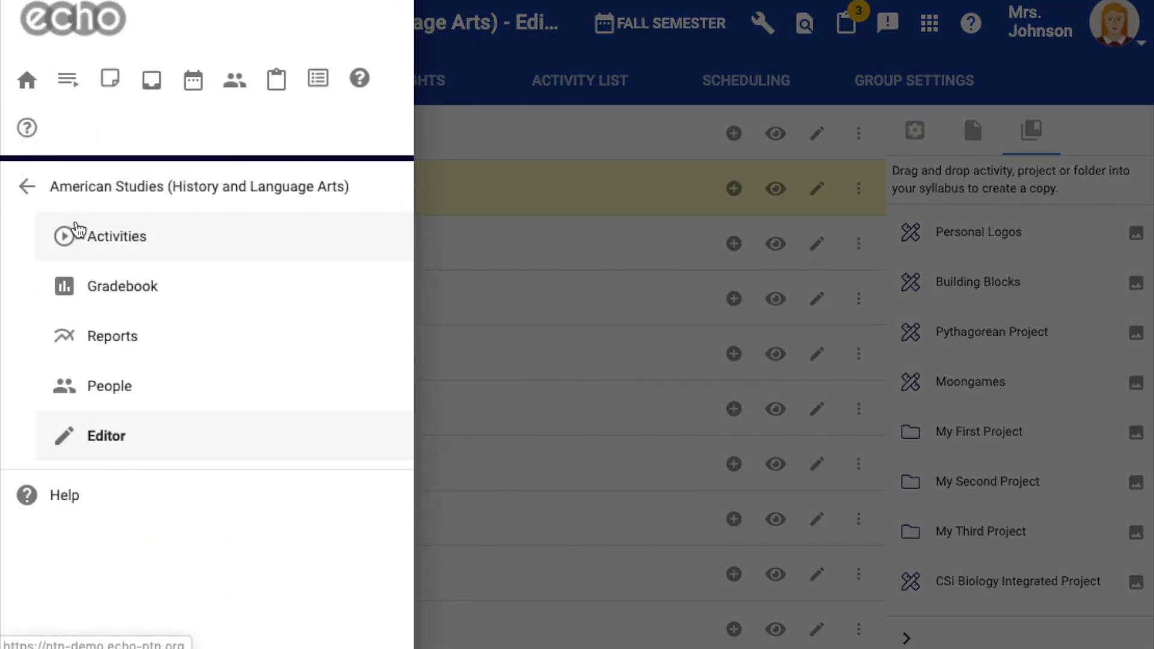
left_click(75, 235)
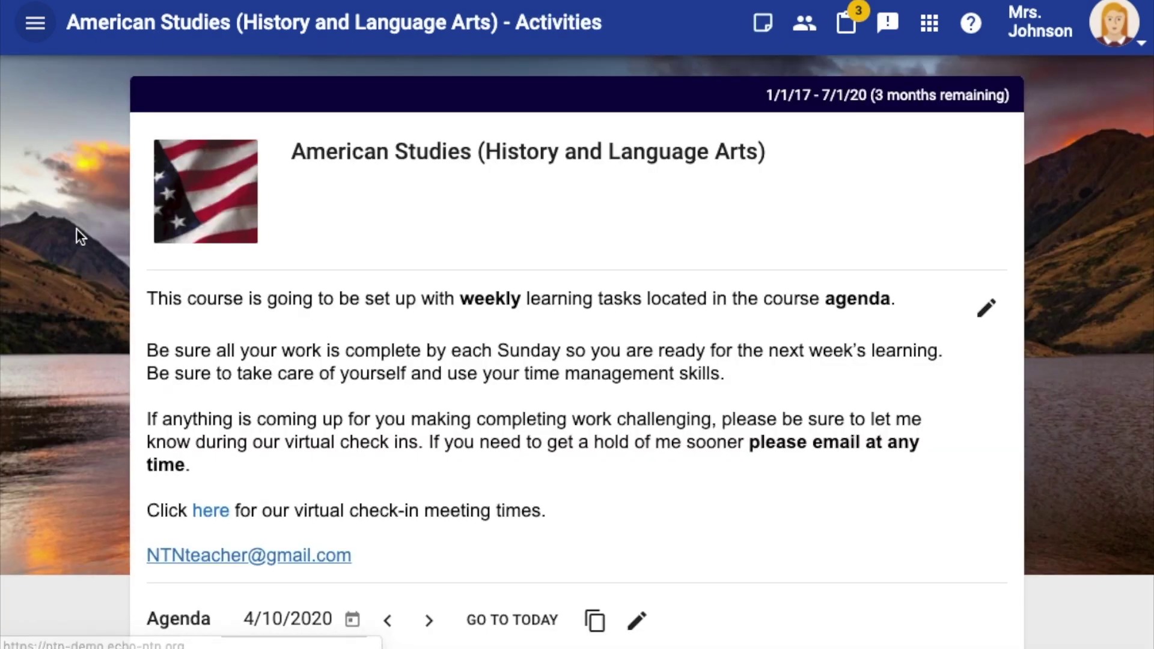
scroll(119, 266, "down", 12)
scroll(119, 275, "down", 8)
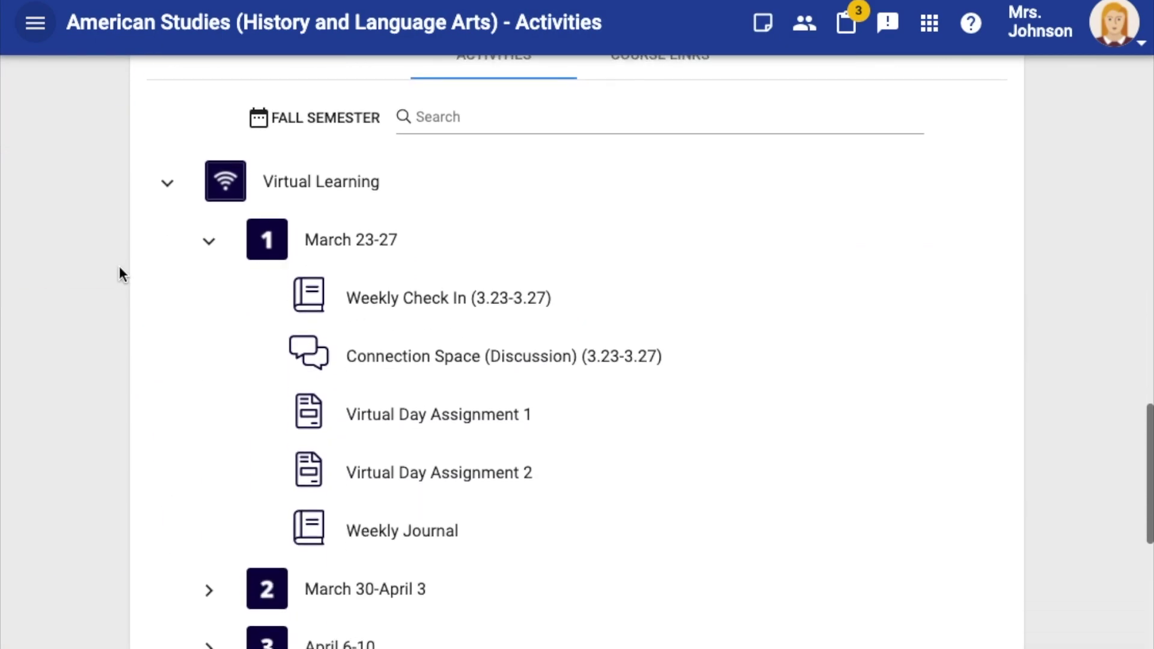
left_click(451, 299)
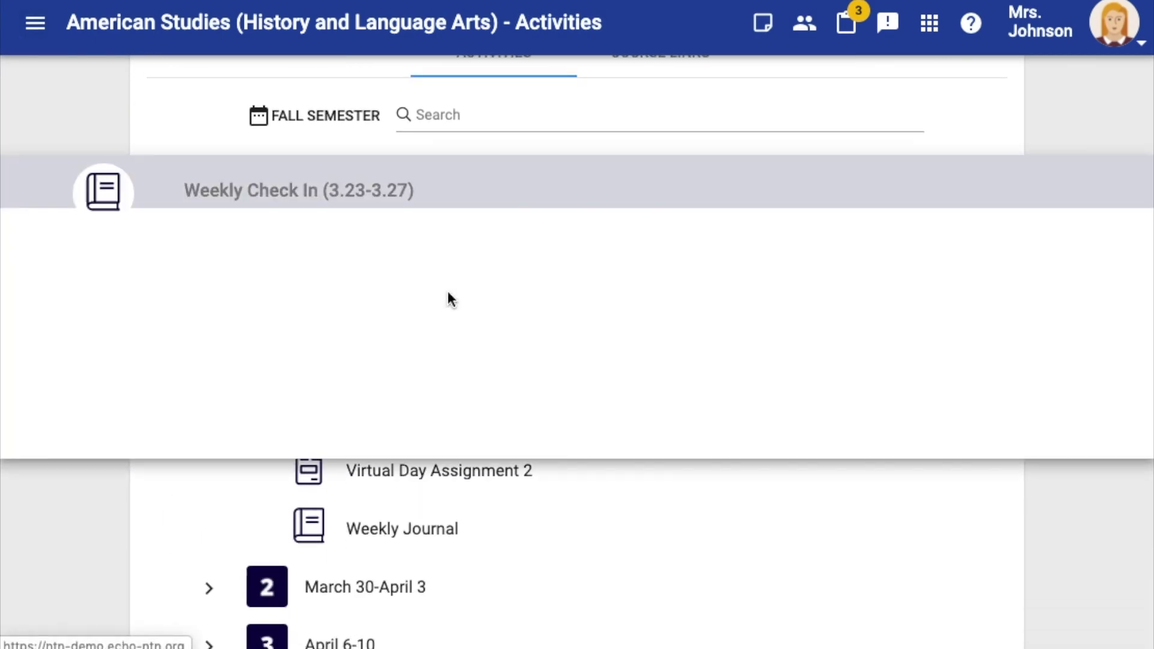
Show another student's posts, then start and discard a comment on the Day 2 post
scroll(451, 297, "down", 8)
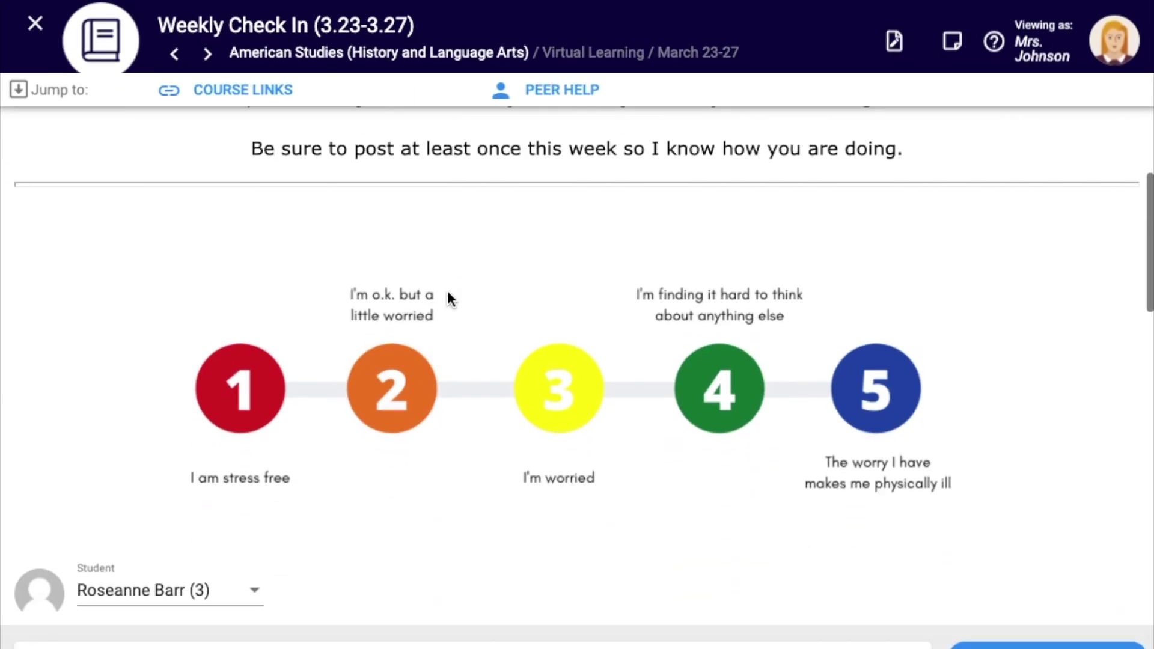
left_click(232, 368)
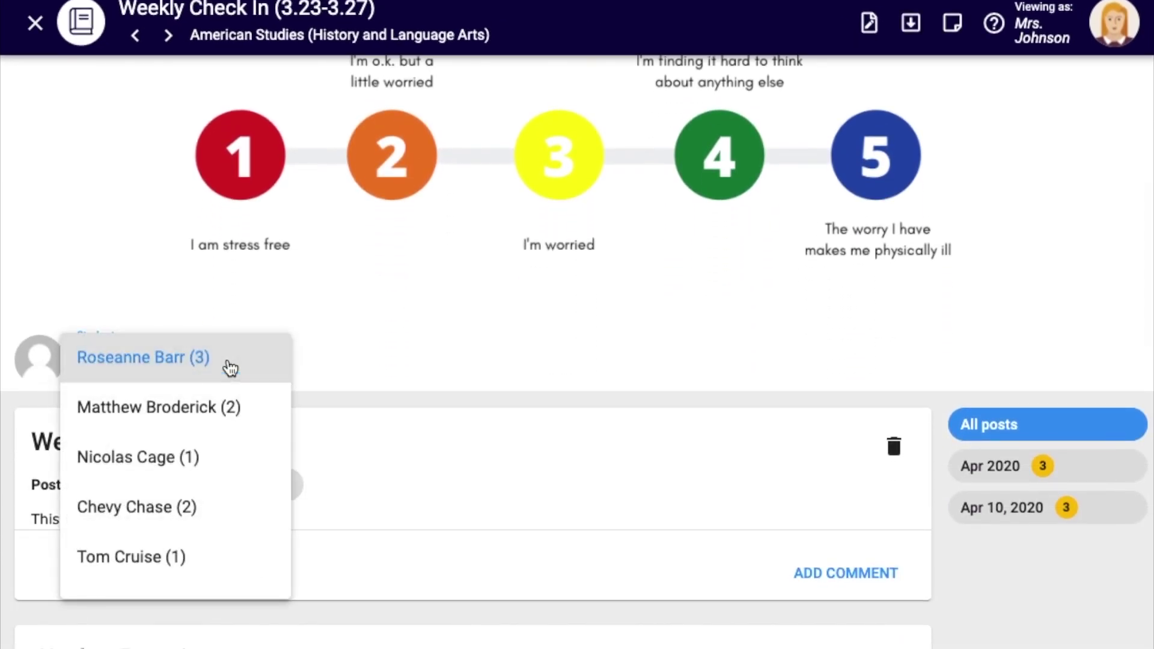
scroll(234, 428, "down", 1)
scroll(234, 428, "down", 6)
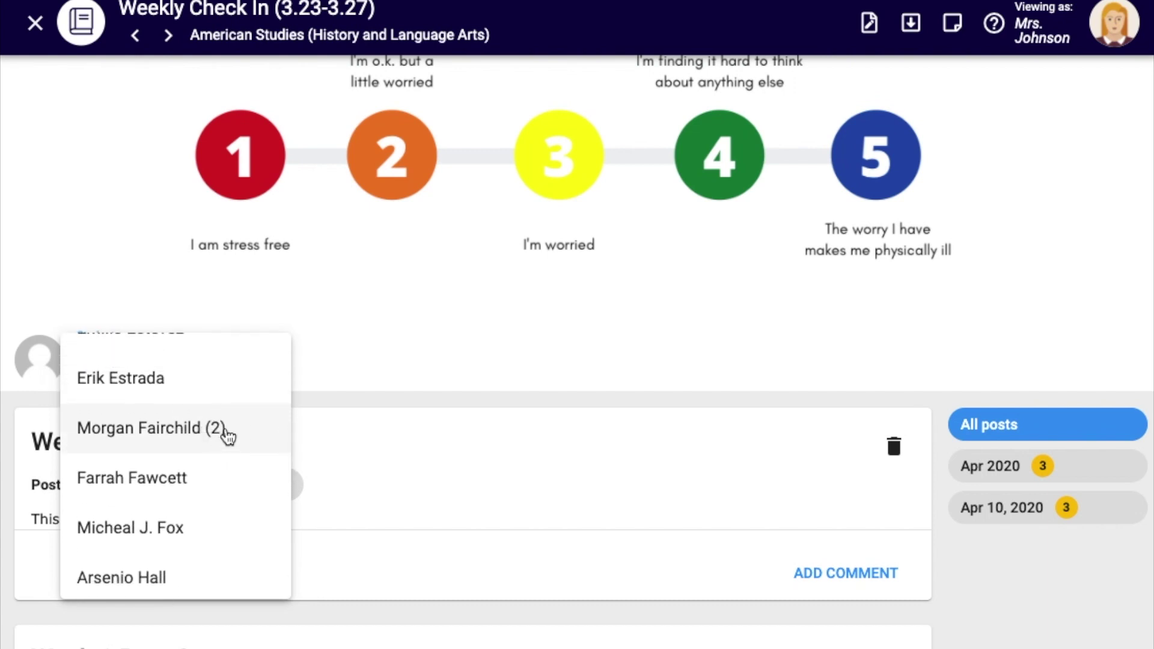
scroll(224, 432, "up", 6)
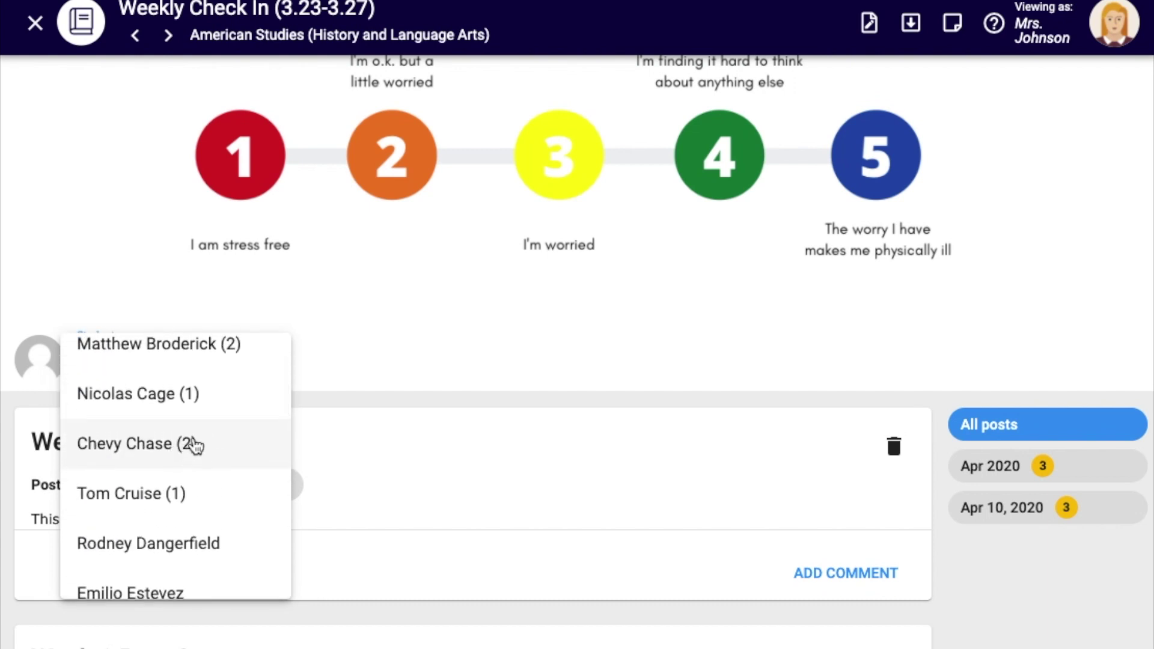
scroll(190, 444, "up", 1)
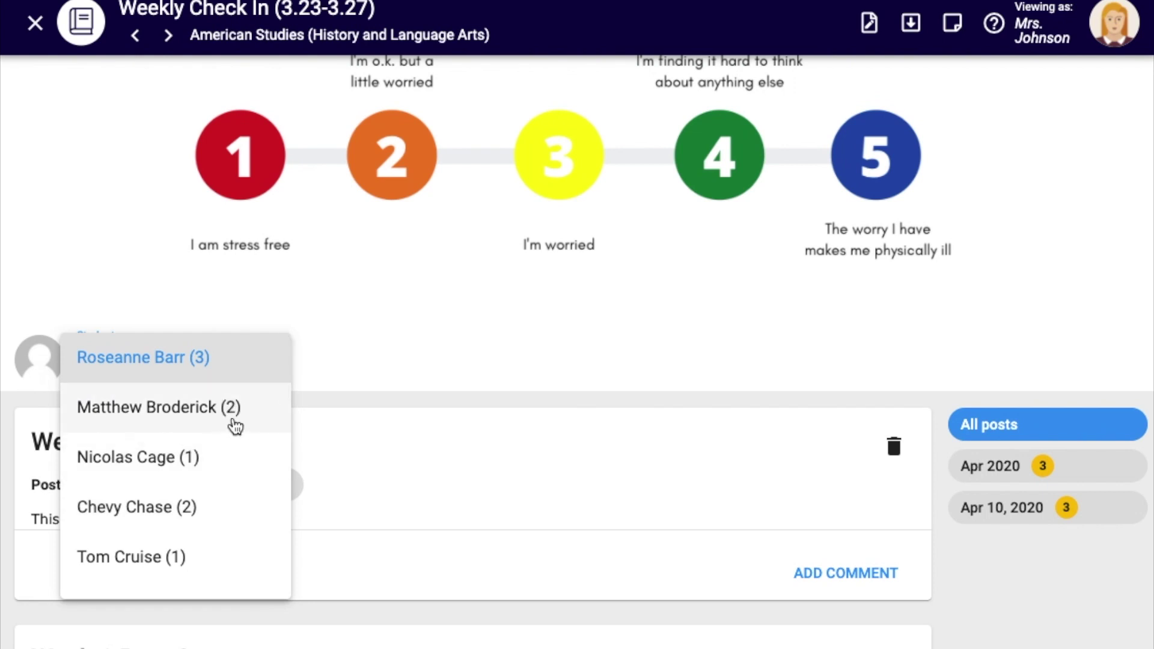
left_click(149, 414)
scroll(217, 412, "down", 3)
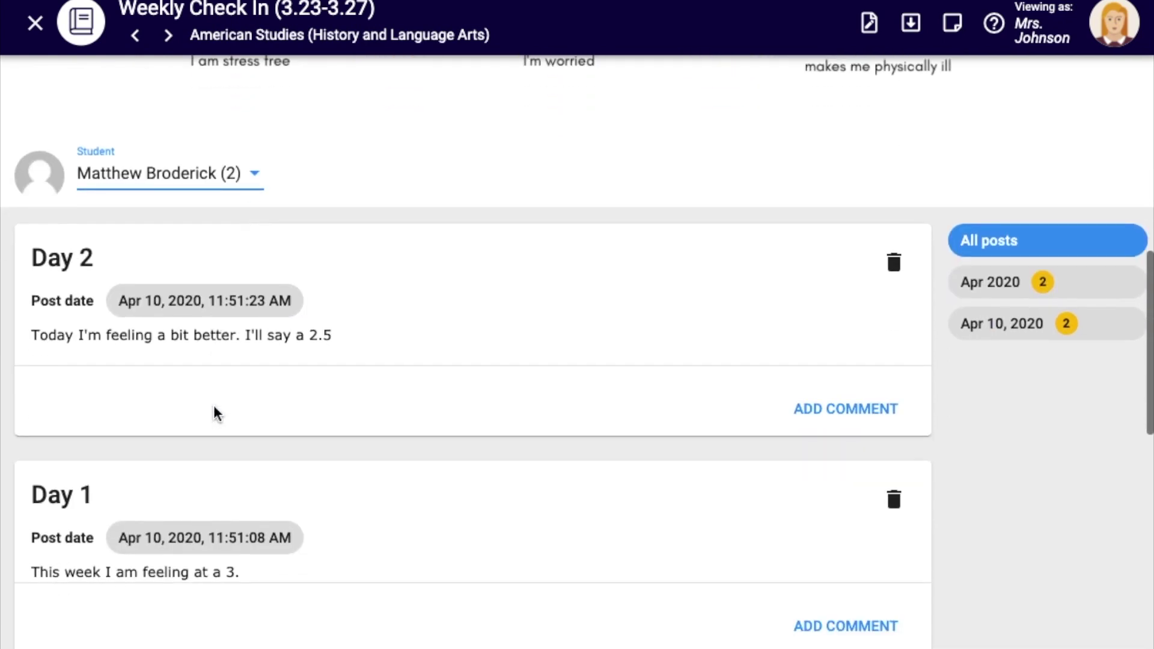
scroll(216, 412, "down", 1)
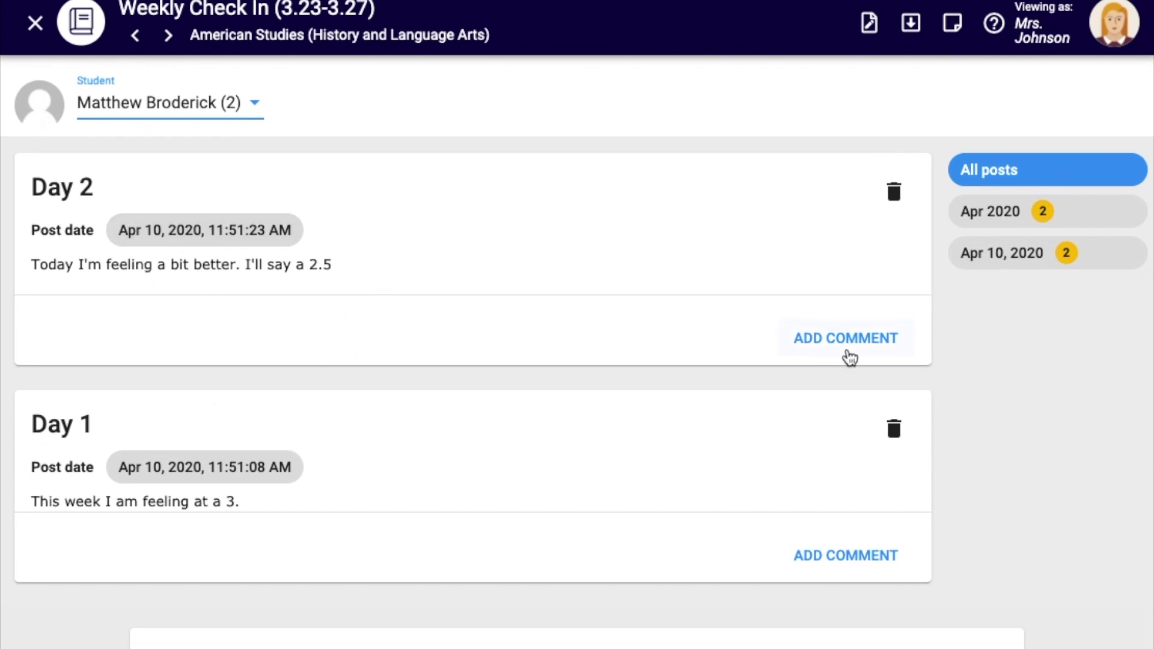
left_click(857, 344)
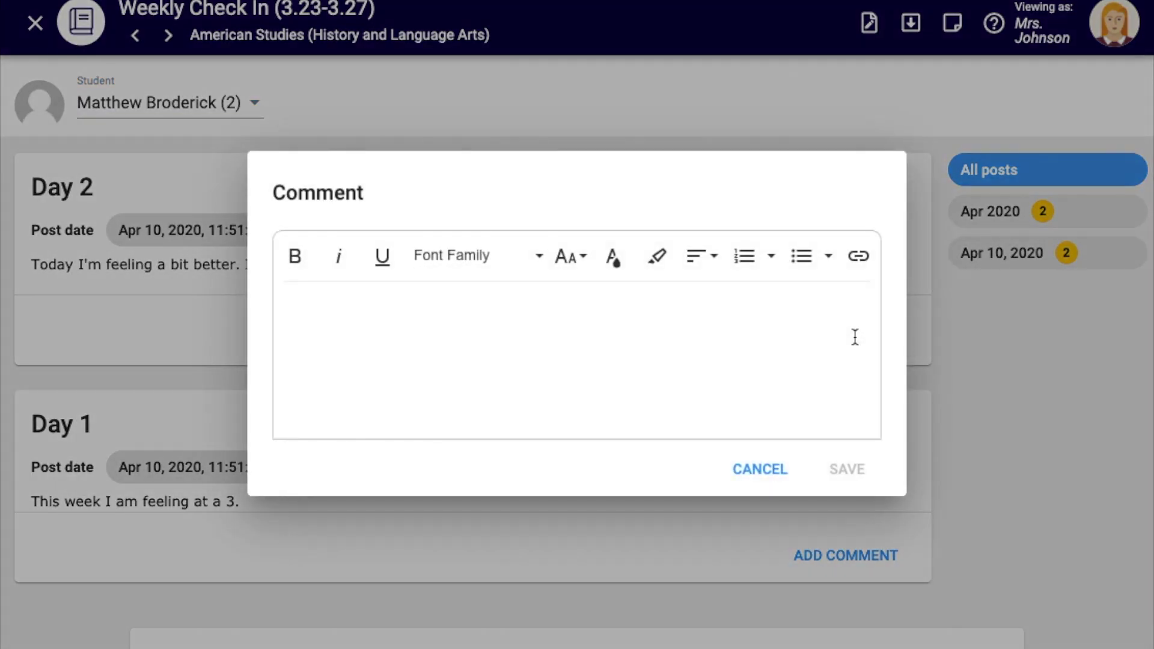
left_click(761, 472)
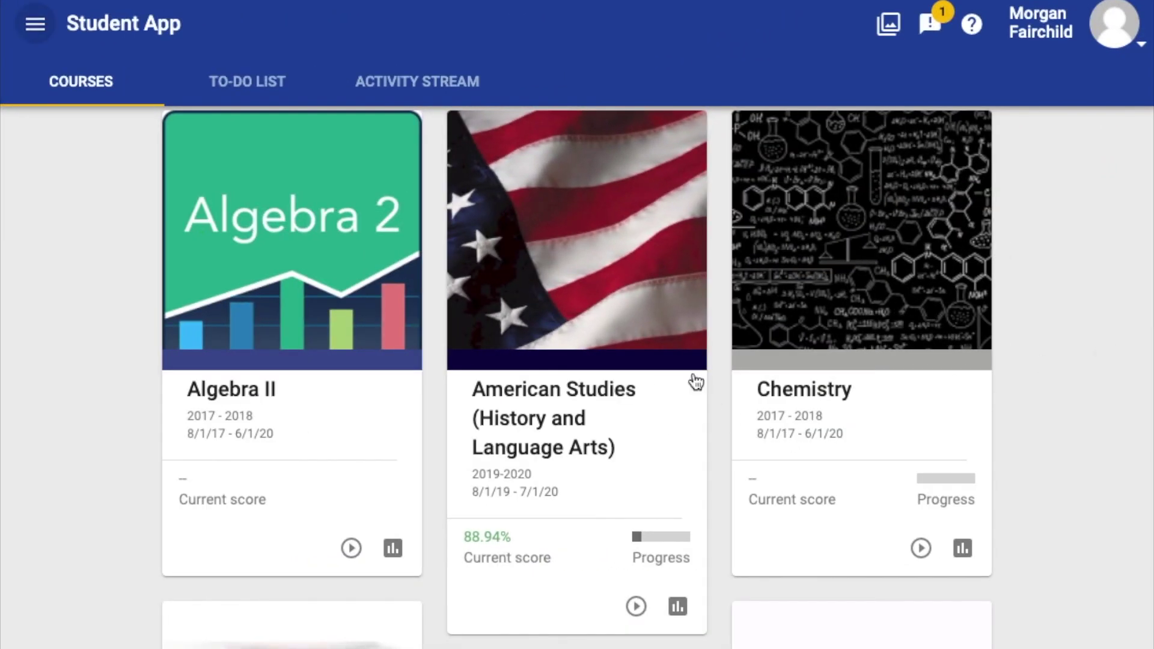
As the student, open the American Studies course and its Weekly Check In activity
left_click(579, 295)
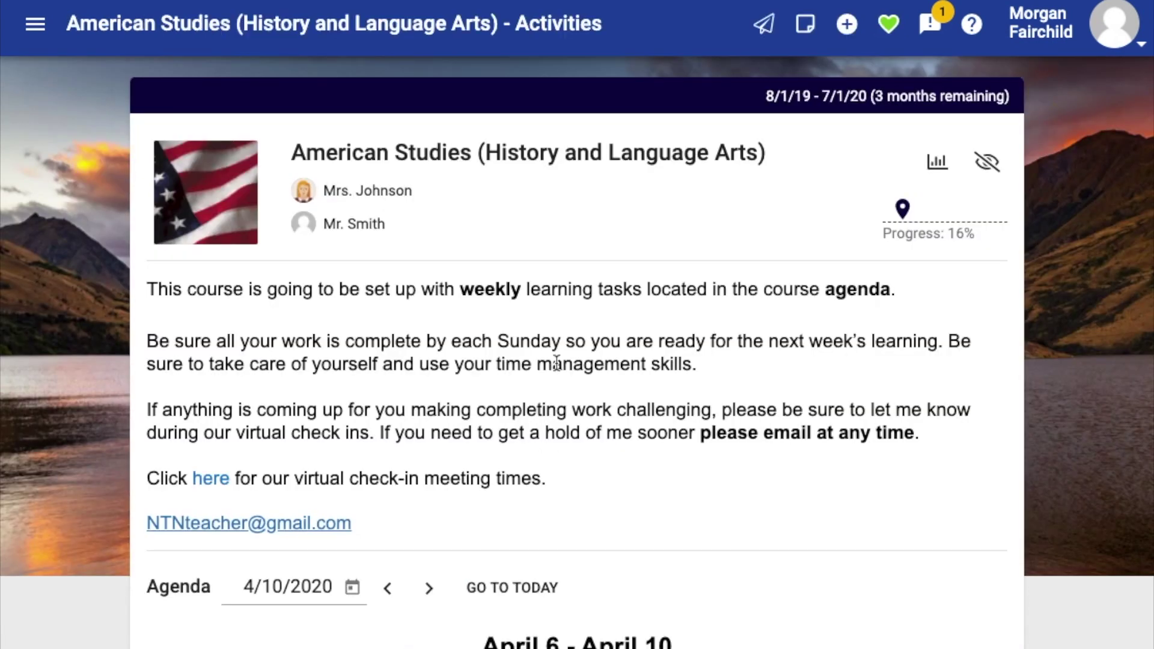
scroll(557, 301, "down", 8)
scroll(324, 337, "down", 14)
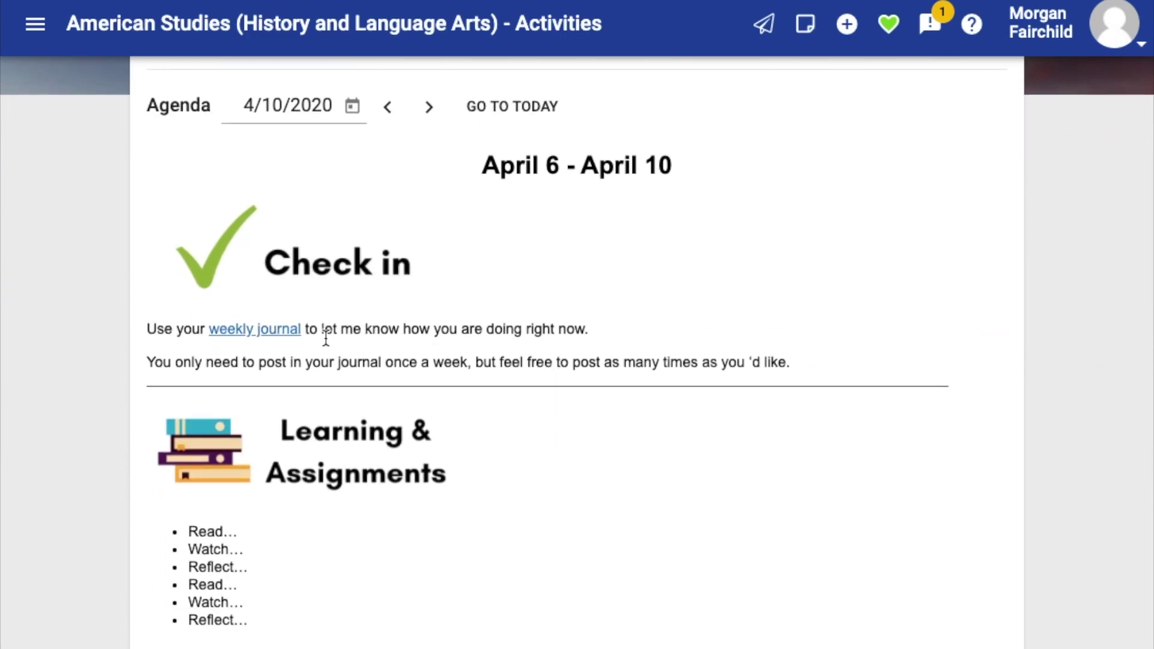
scroll(327, 341, "down", 5)
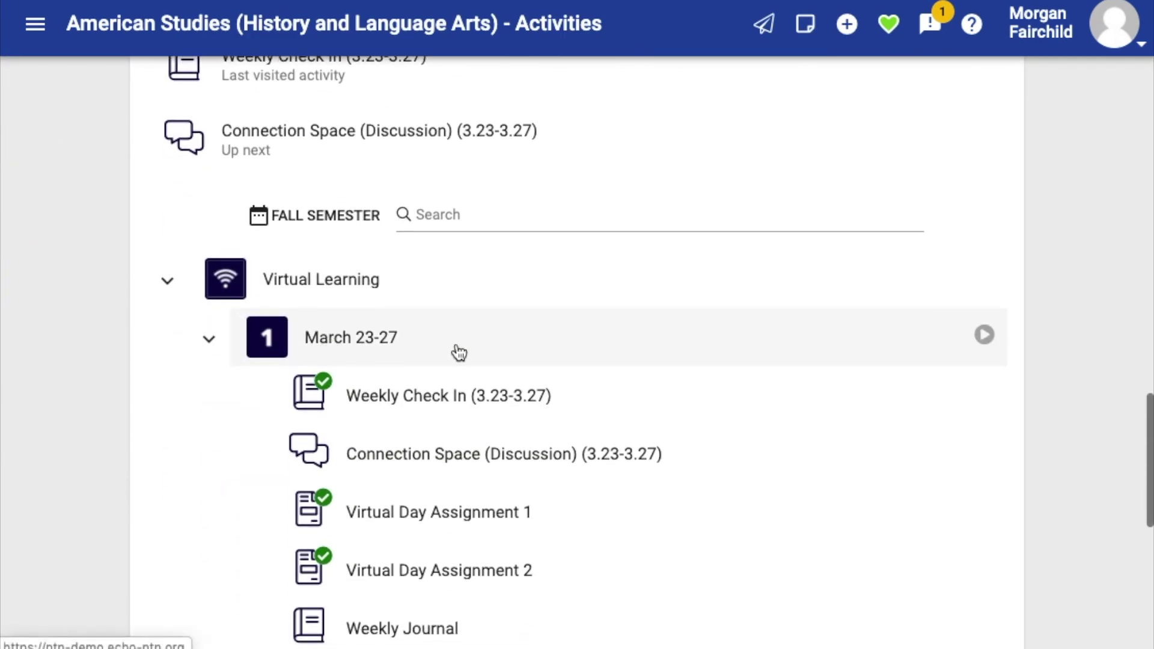
left_click(446, 392)
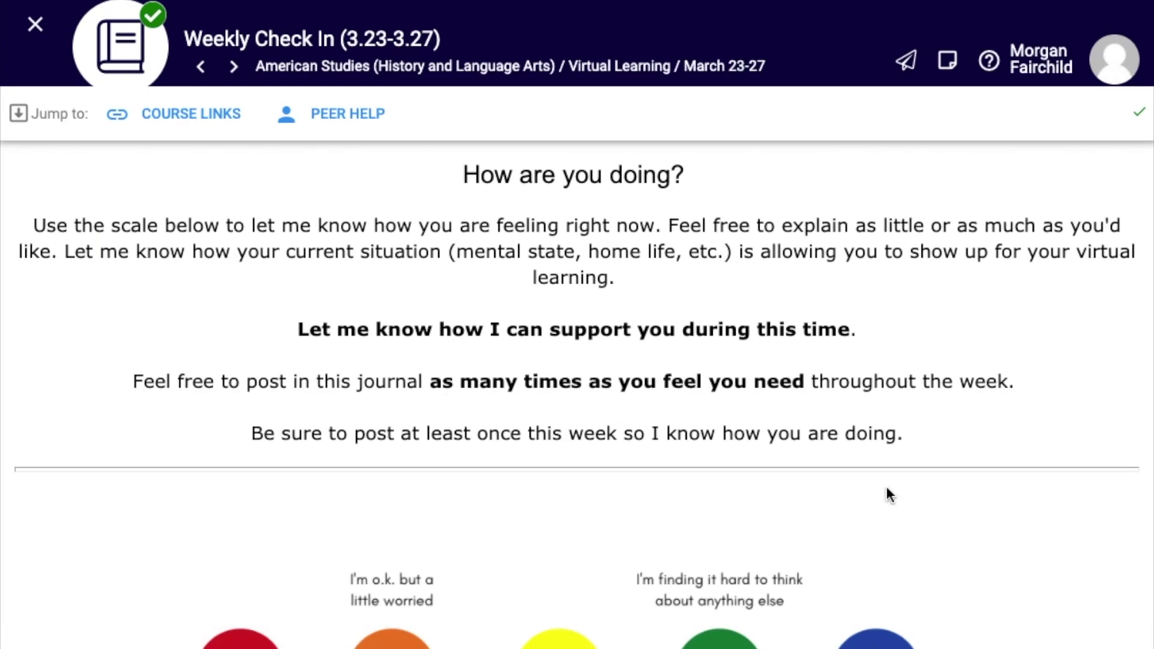
scroll(1087, 562, "down", 5)
Submit a new journal post titled 'Day 1' with the text 'This is my post...'
left_click(1083, 559)
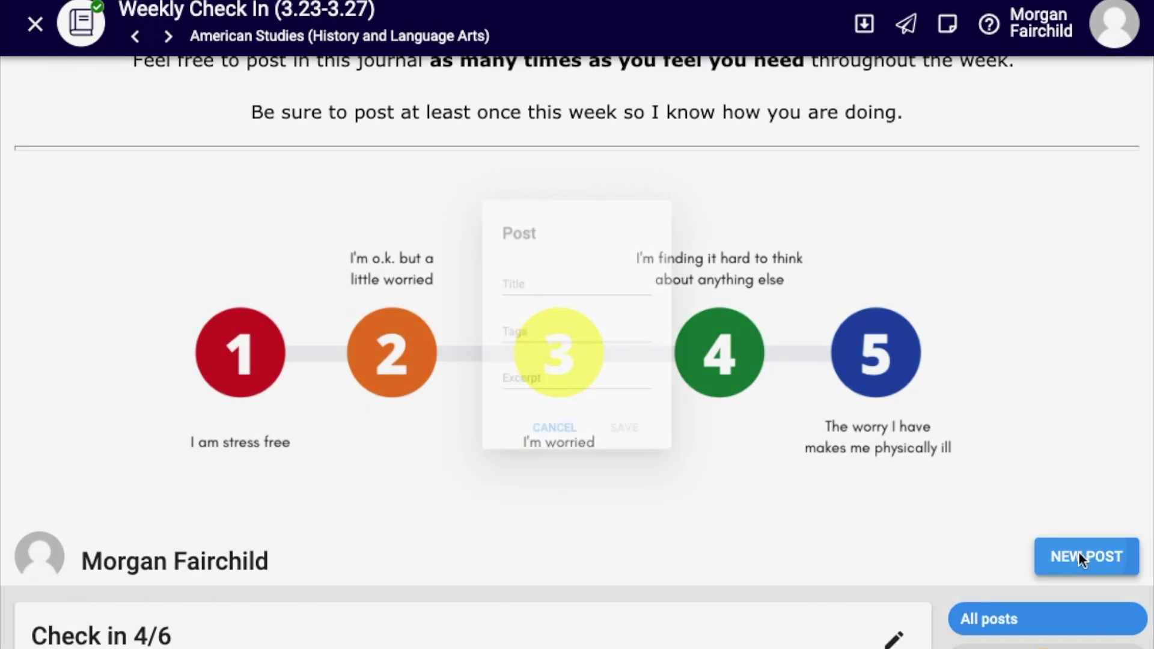
type("Day 1")
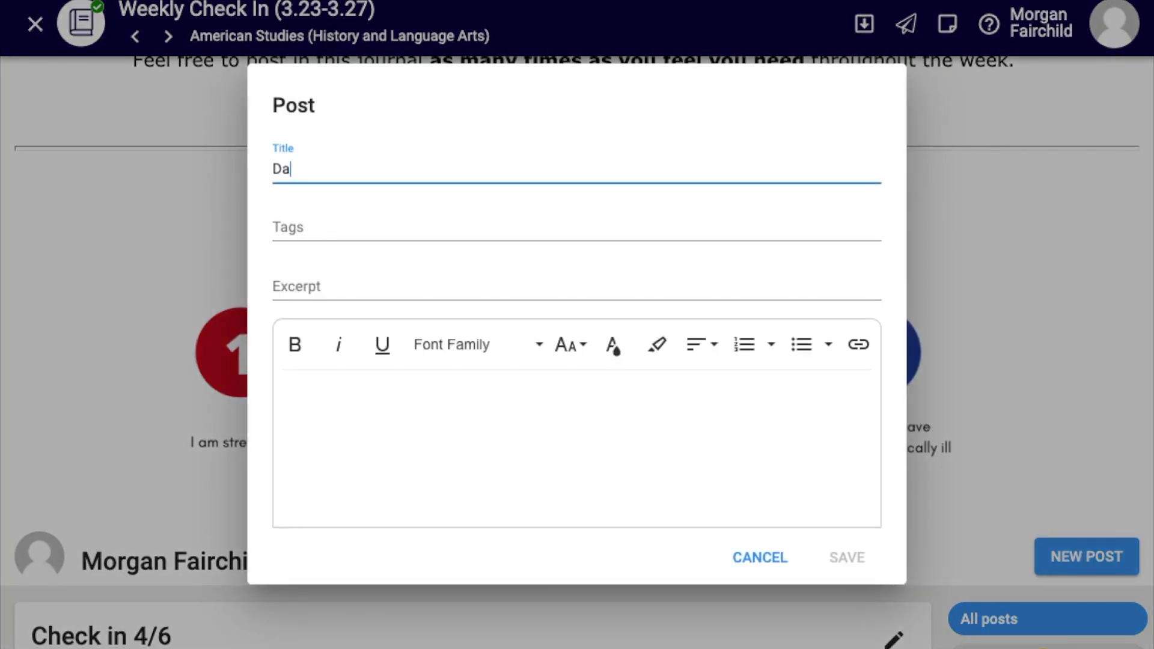
left_click(474, 409)
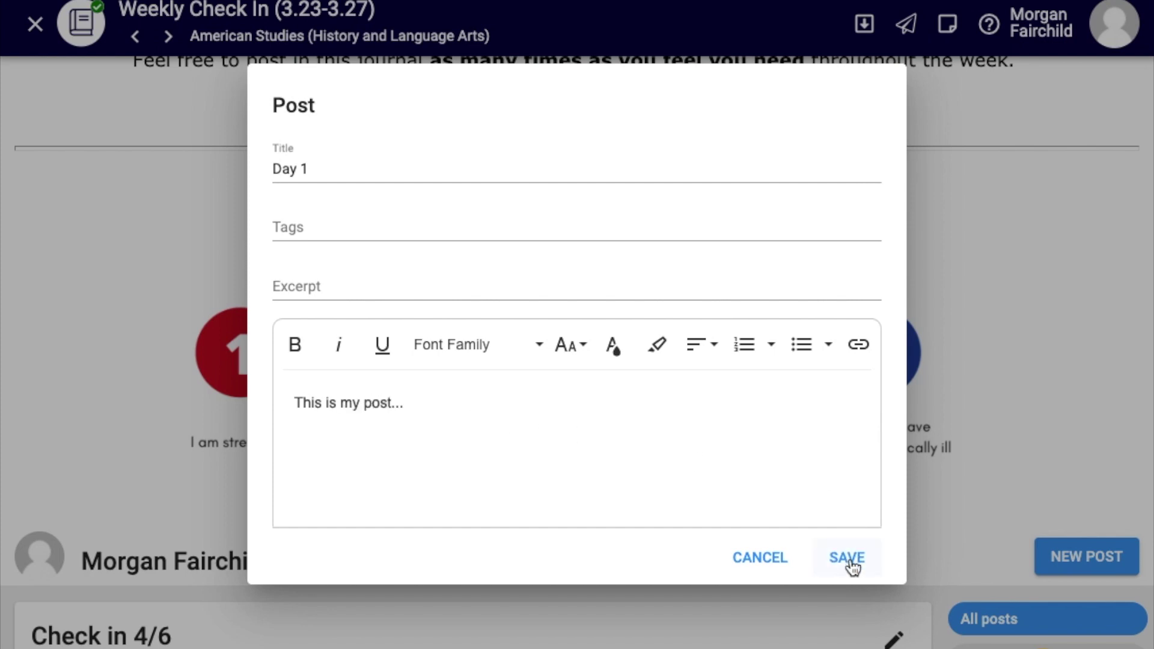
left_click(851, 562)
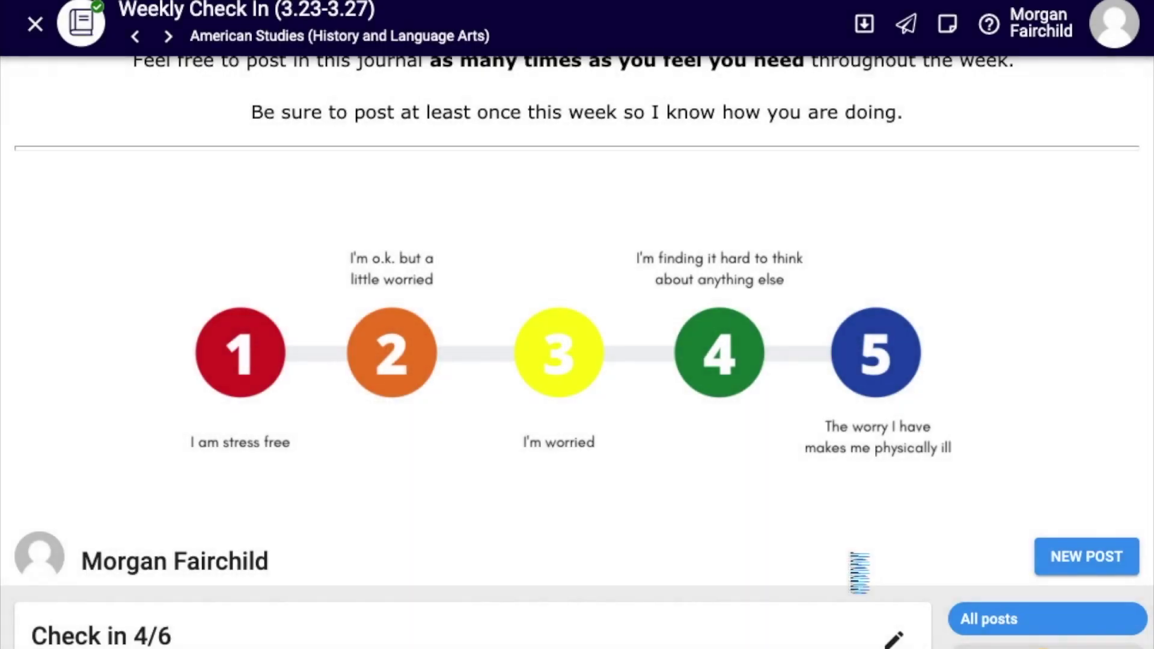
Show the teacher's comments on the Check in 4/6 and 3/23 Check In posts, then close the journal
scroll(850, 557, "down", 8)
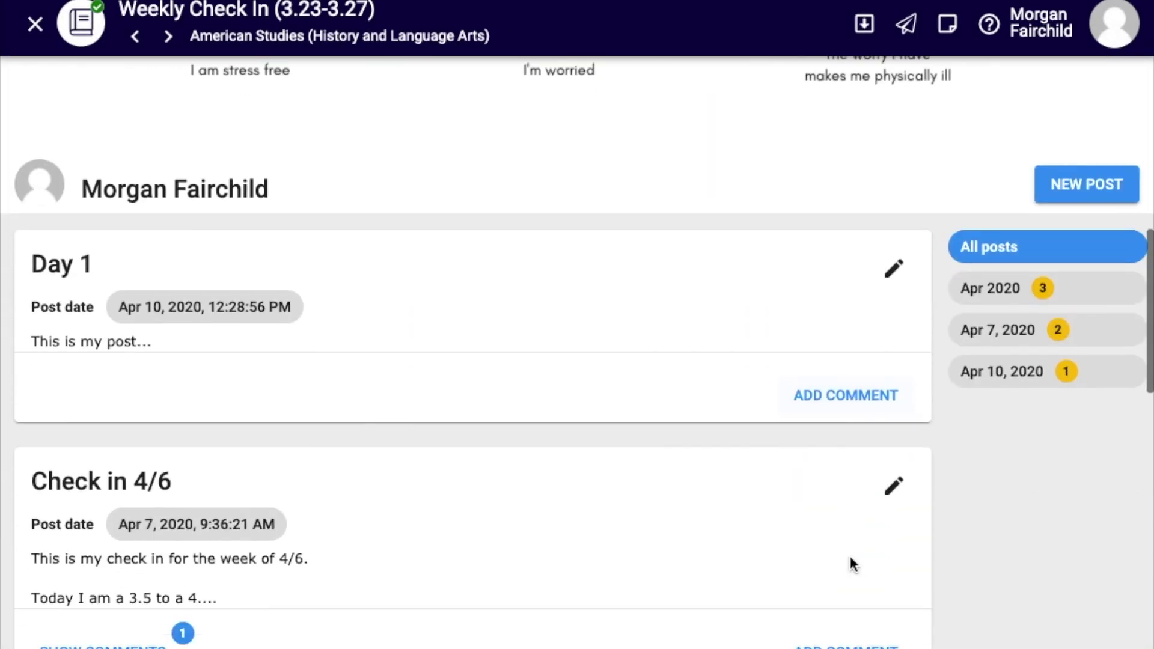
scroll(850, 557, "down", 2)
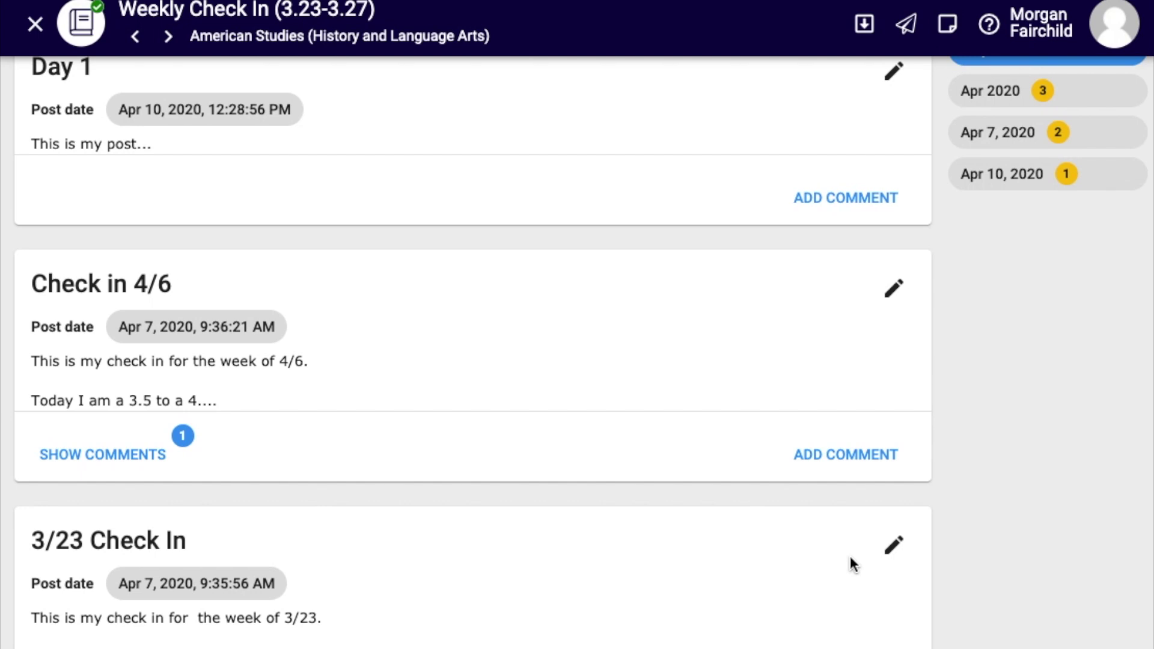
scroll(851, 557, "up", 1)
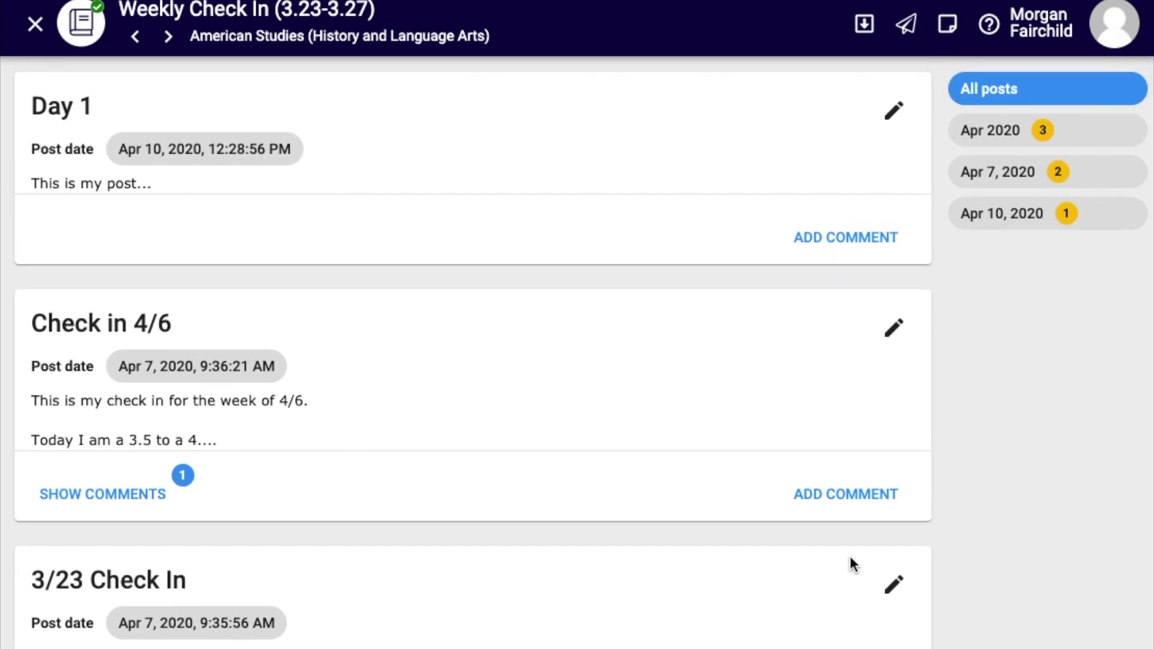
left_click(126, 493)
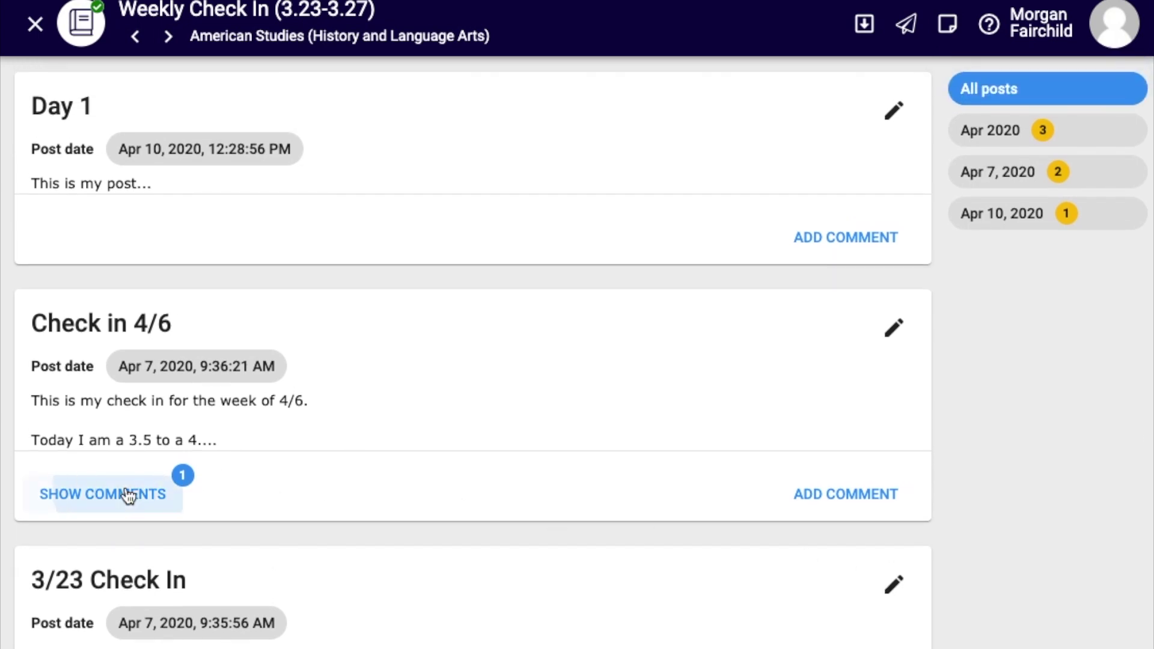
scroll(331, 489, "down", 3)
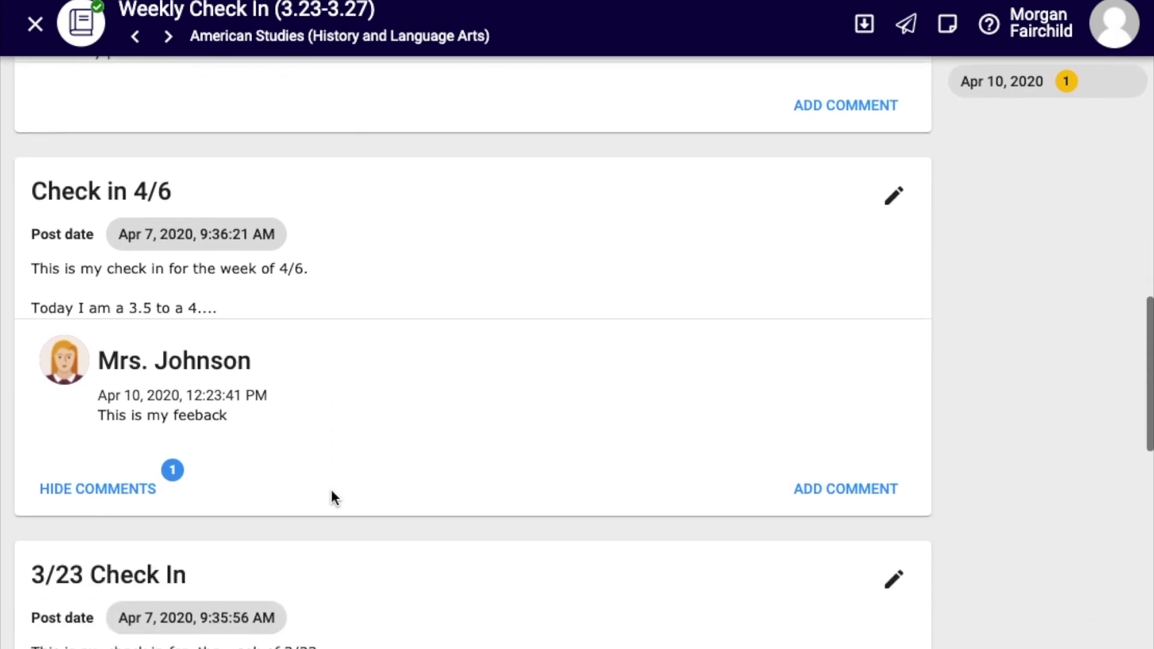
scroll(331, 493, "down", 4)
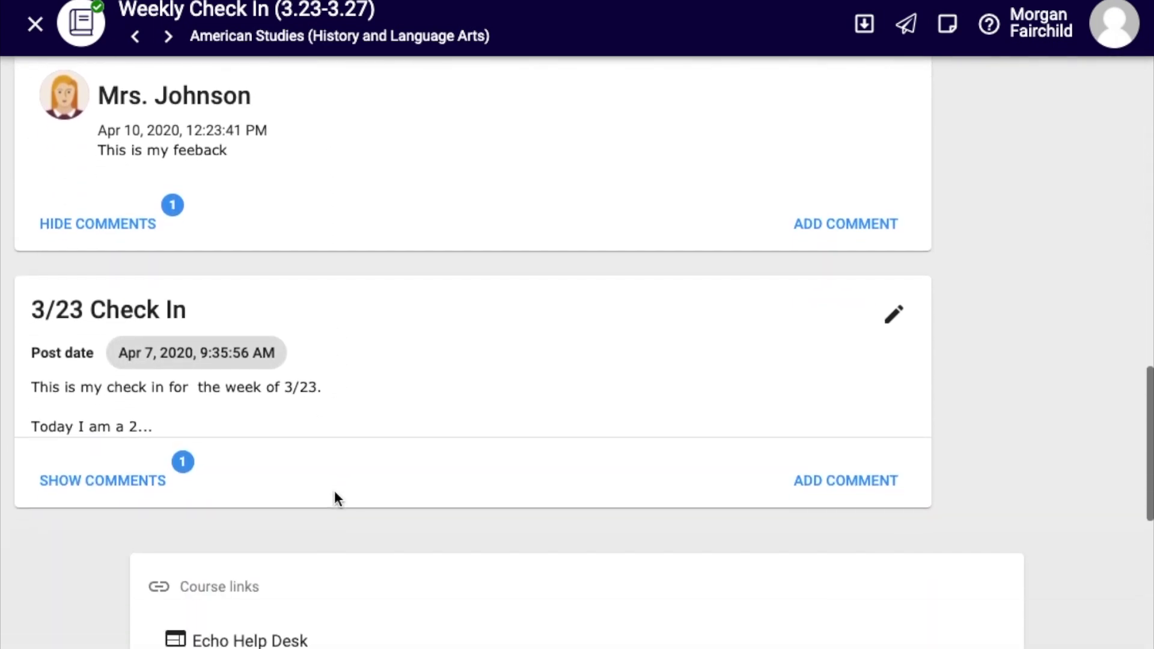
left_click(137, 481)
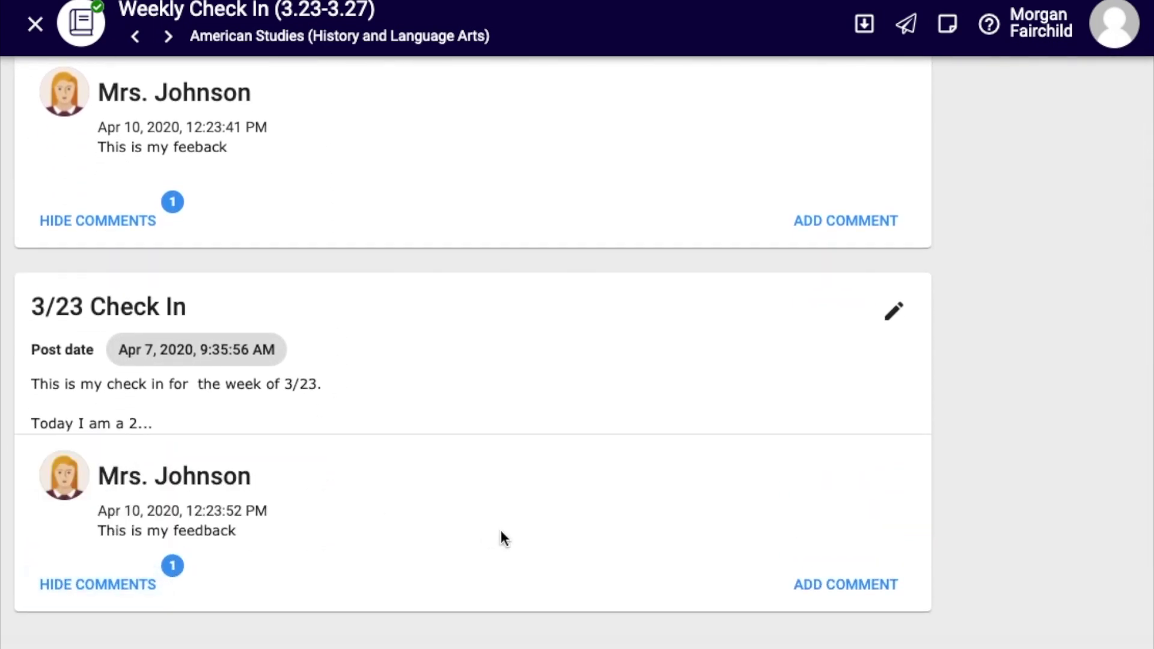
scroll(502, 535, "down", 3)
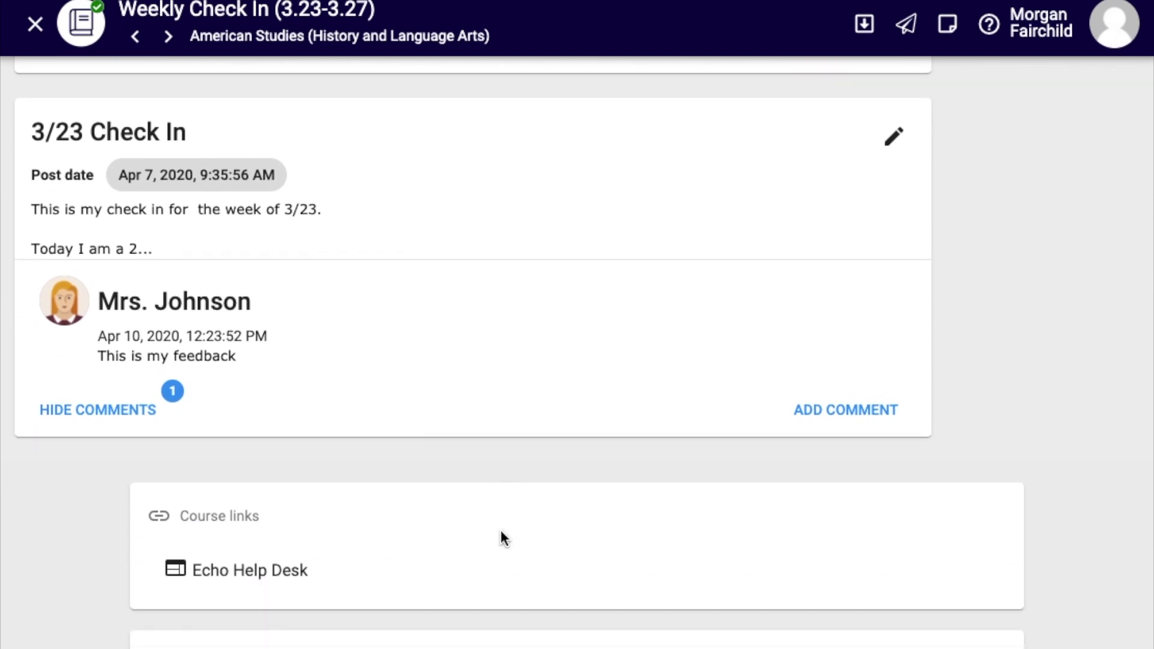
scroll(504, 538, "up", 6)
scroll(504, 538, "up", 15)
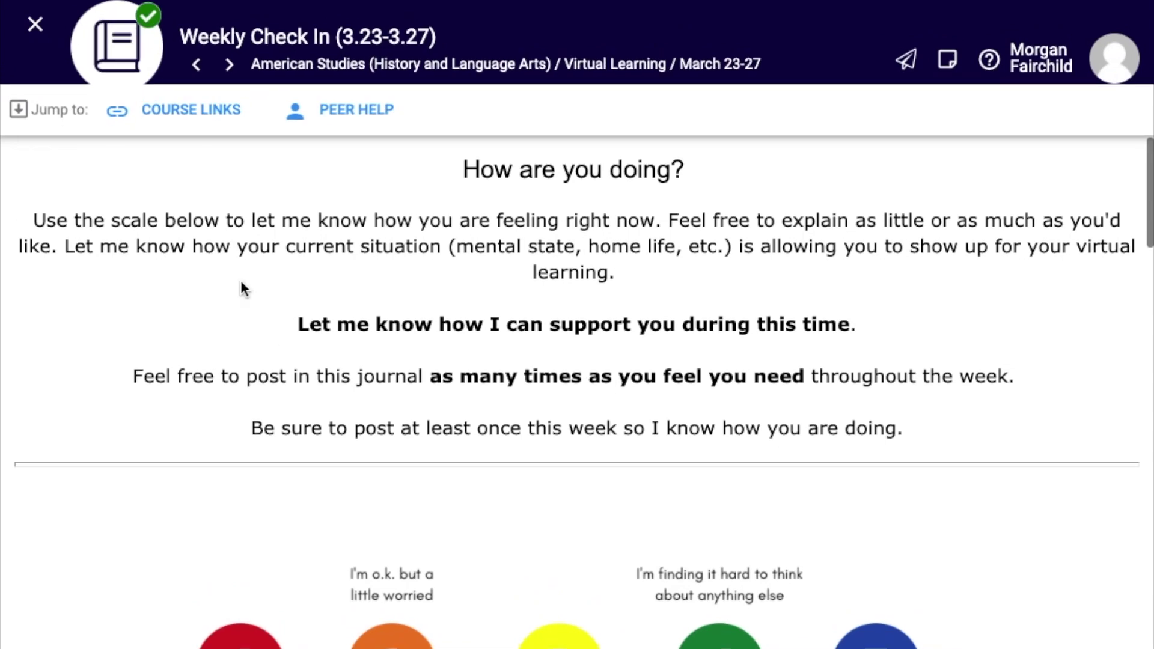
left_click(36, 25)
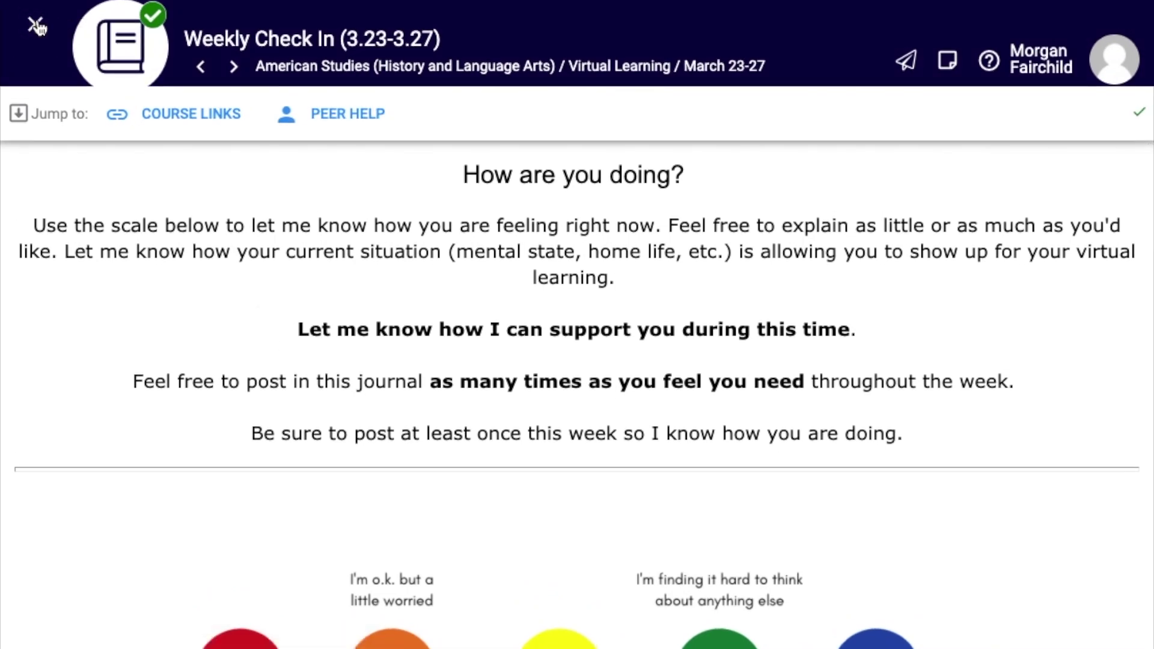